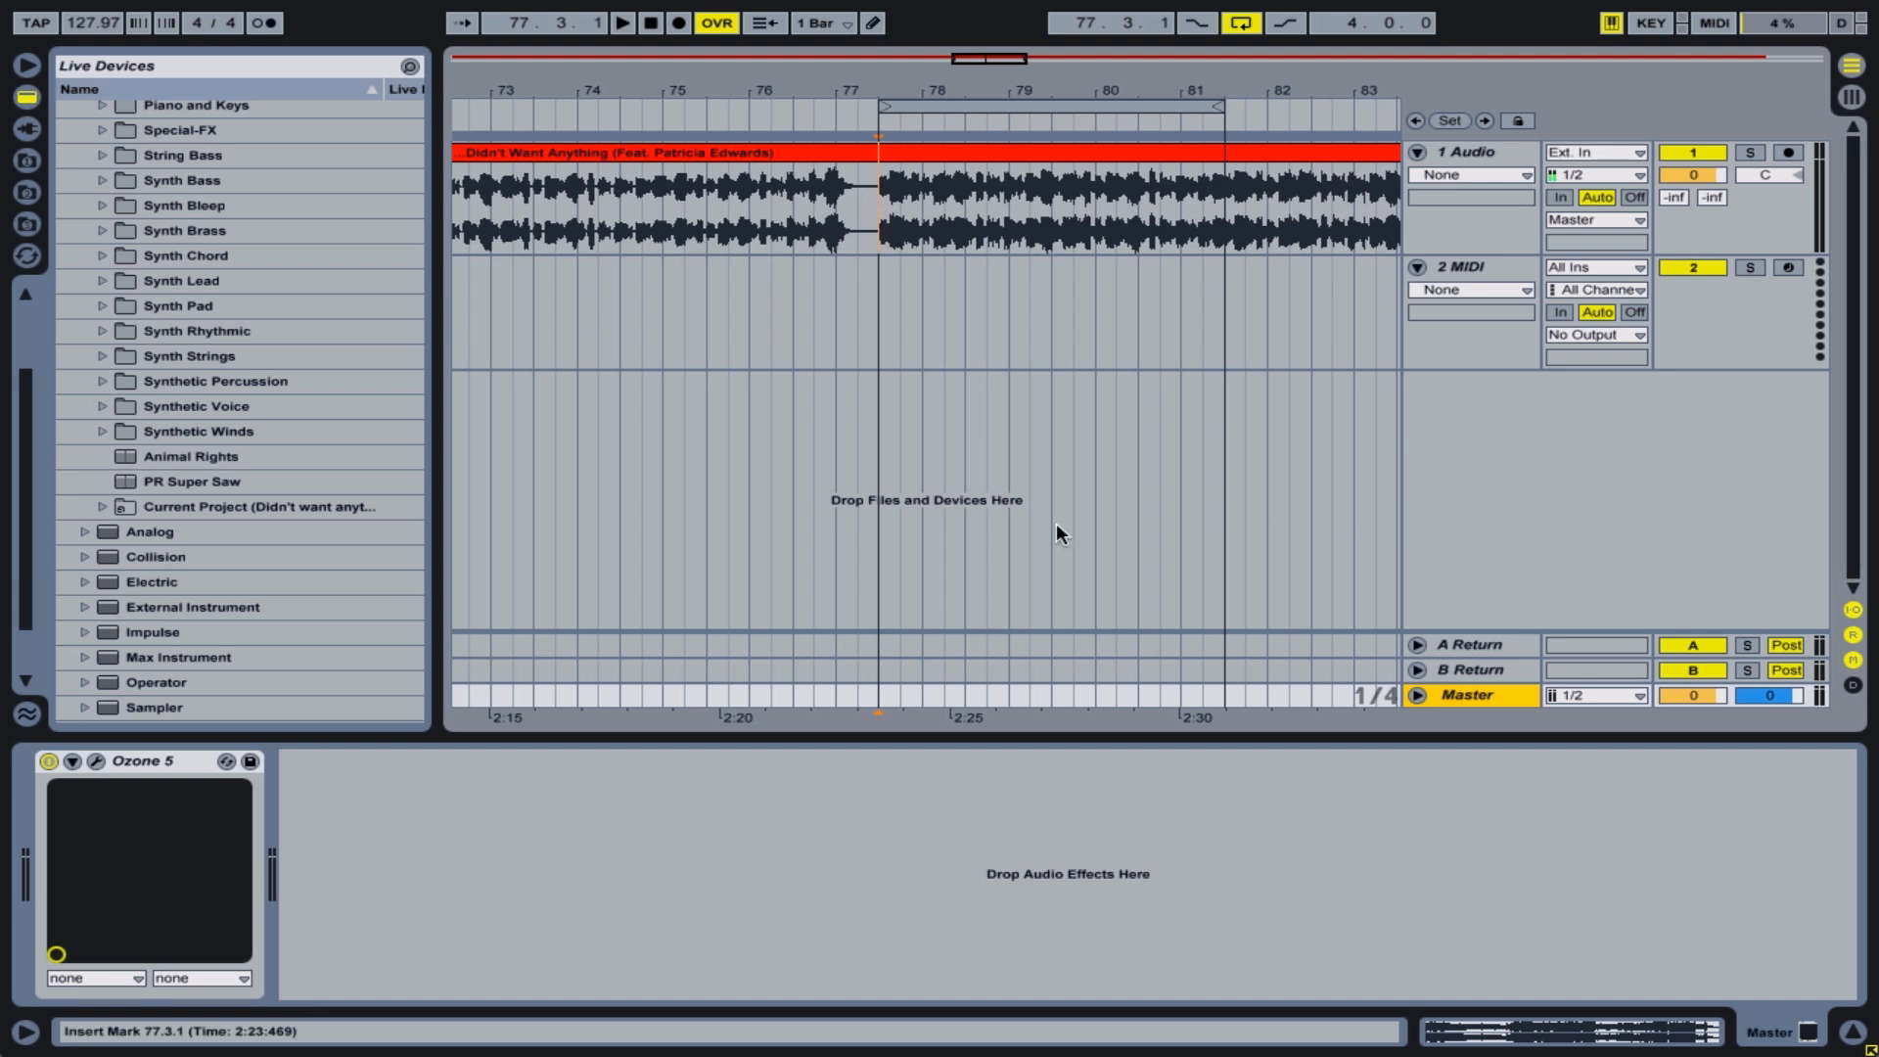
Open the Ozone 5 plug-in window from the master track and dismiss its Preset Manager
click(99, 765)
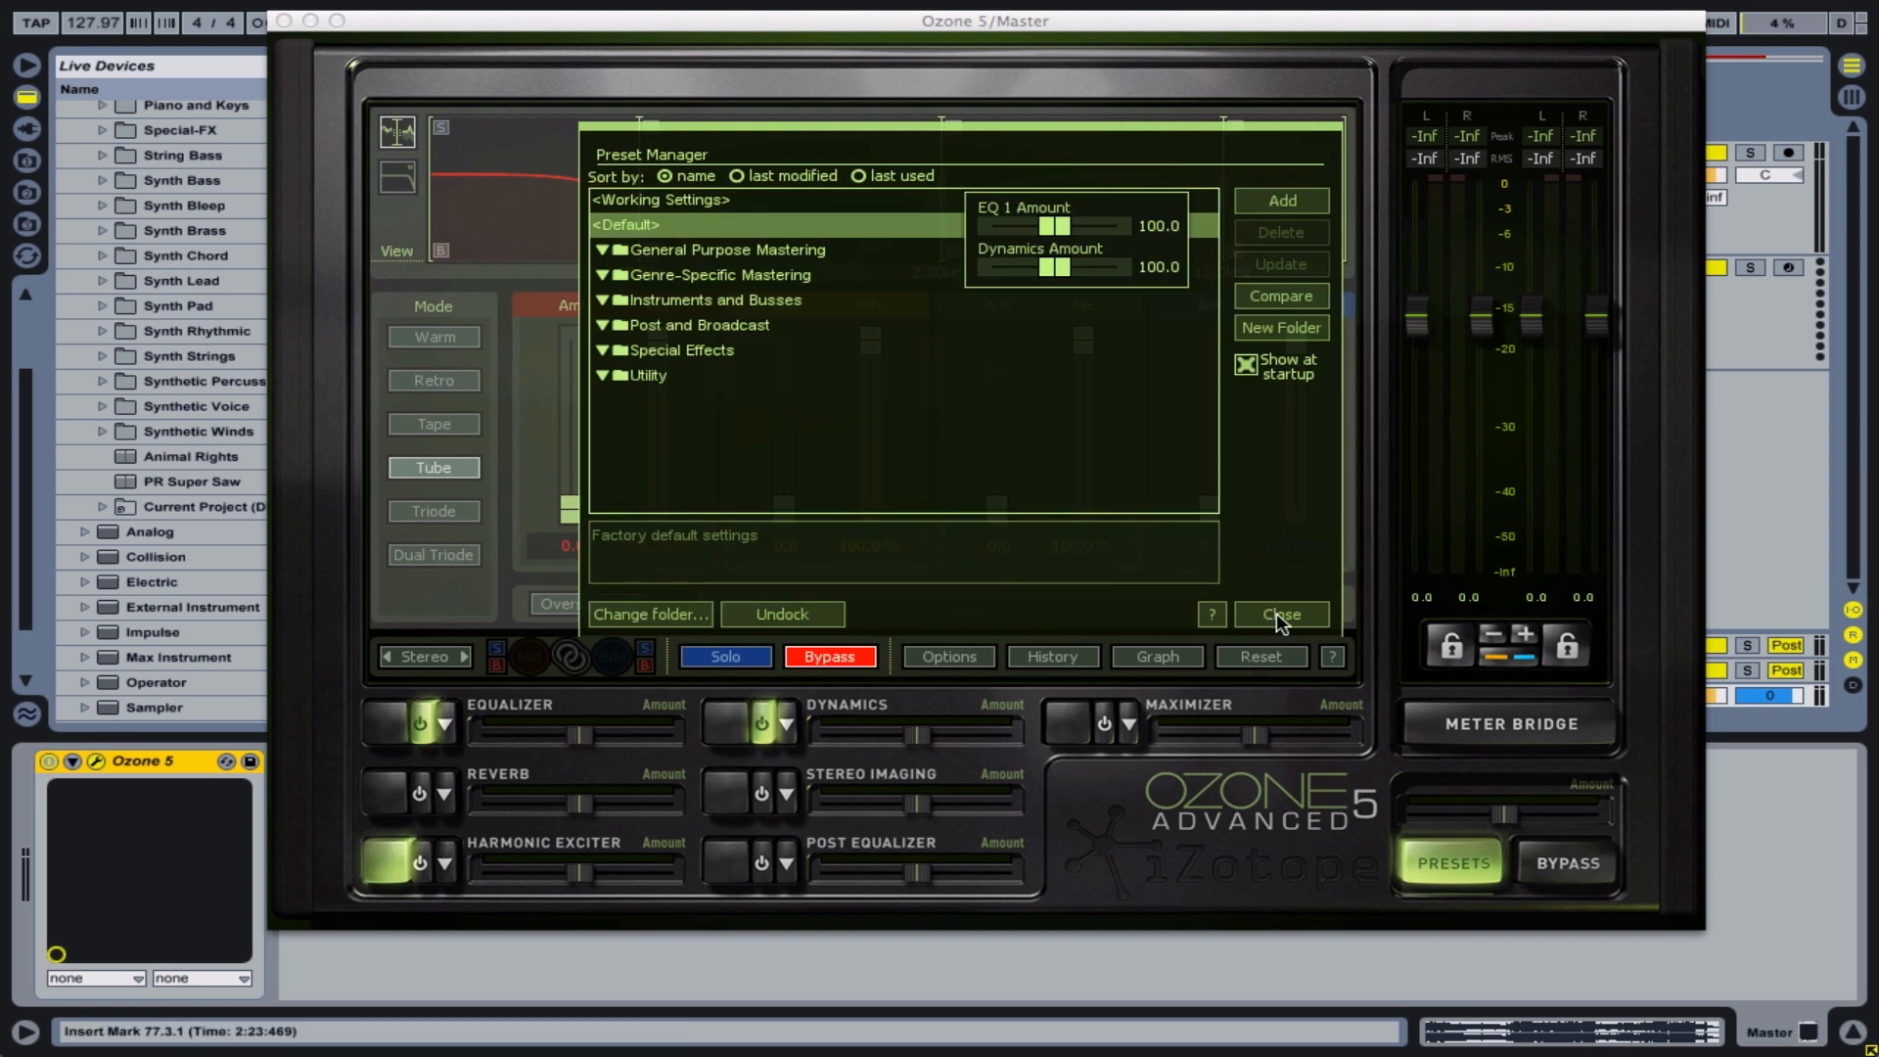
click(1276, 613)
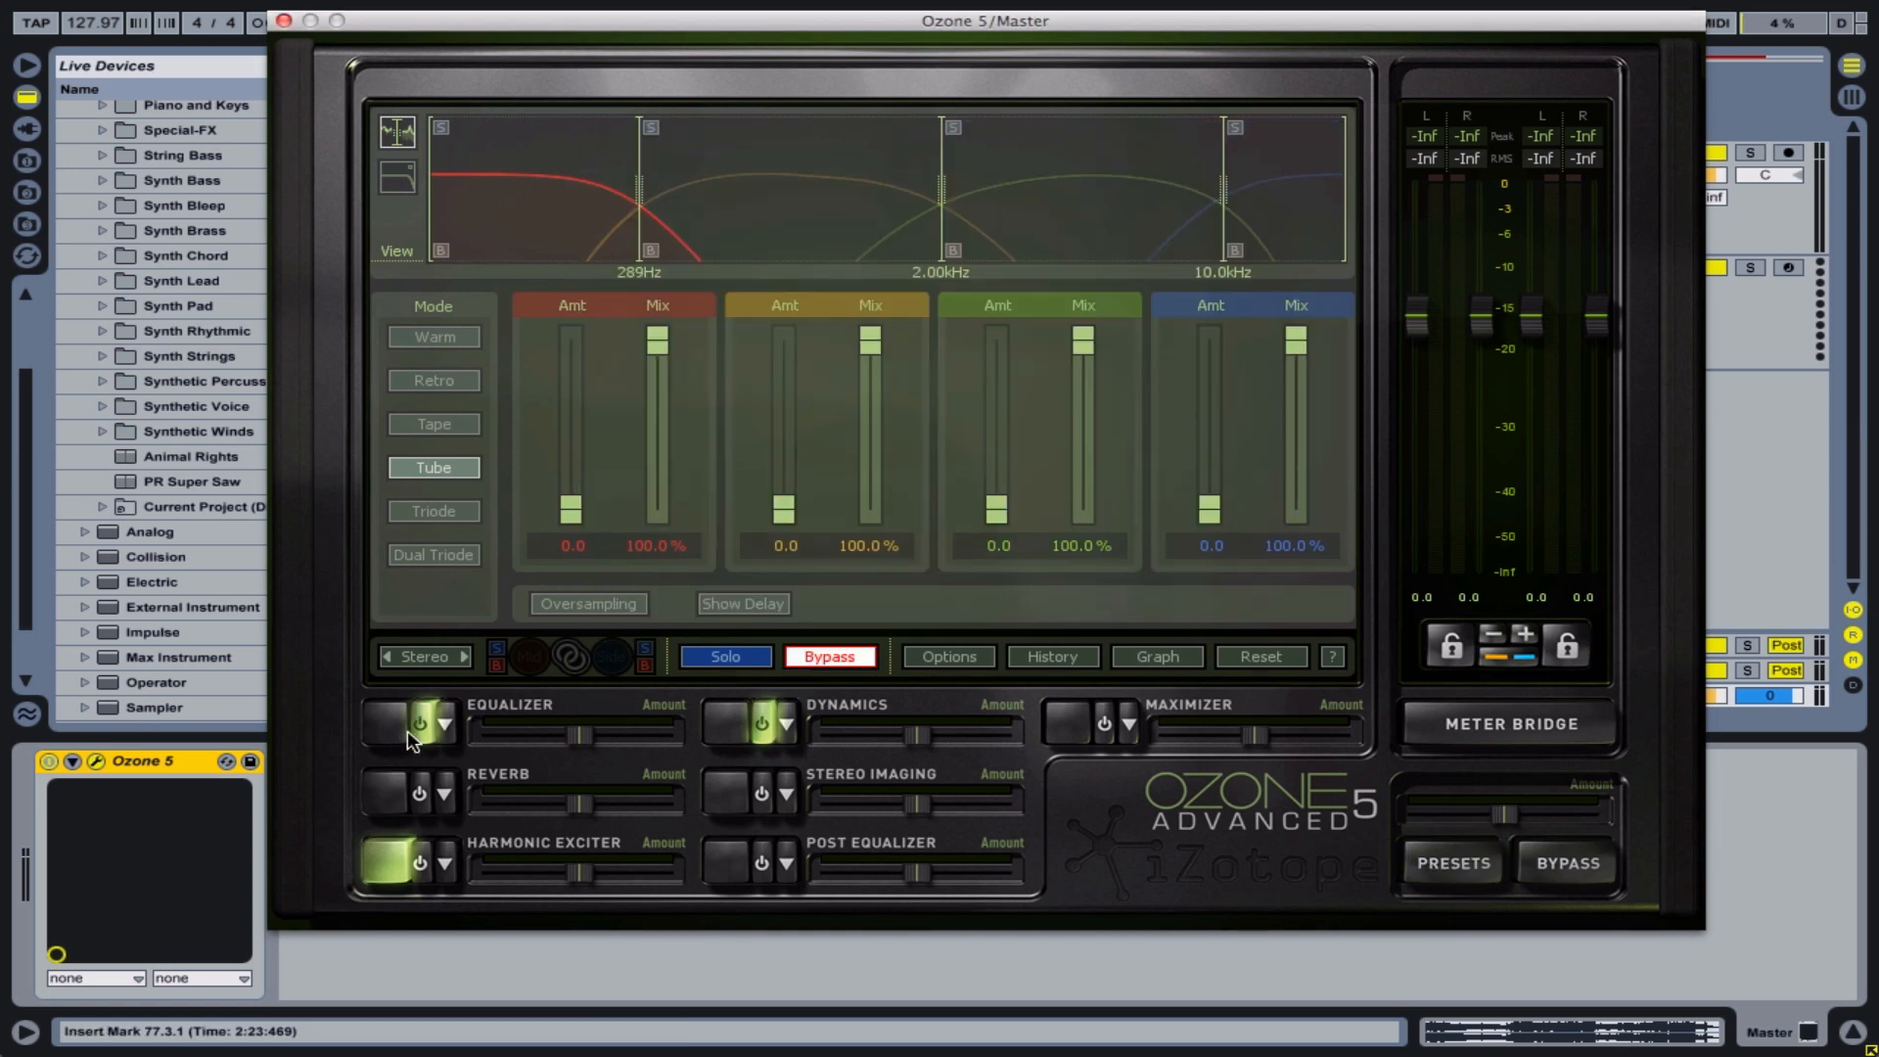
click(411, 729)
Examine the order of the processing modules in Ozone's Filter Graph
click(1158, 658)
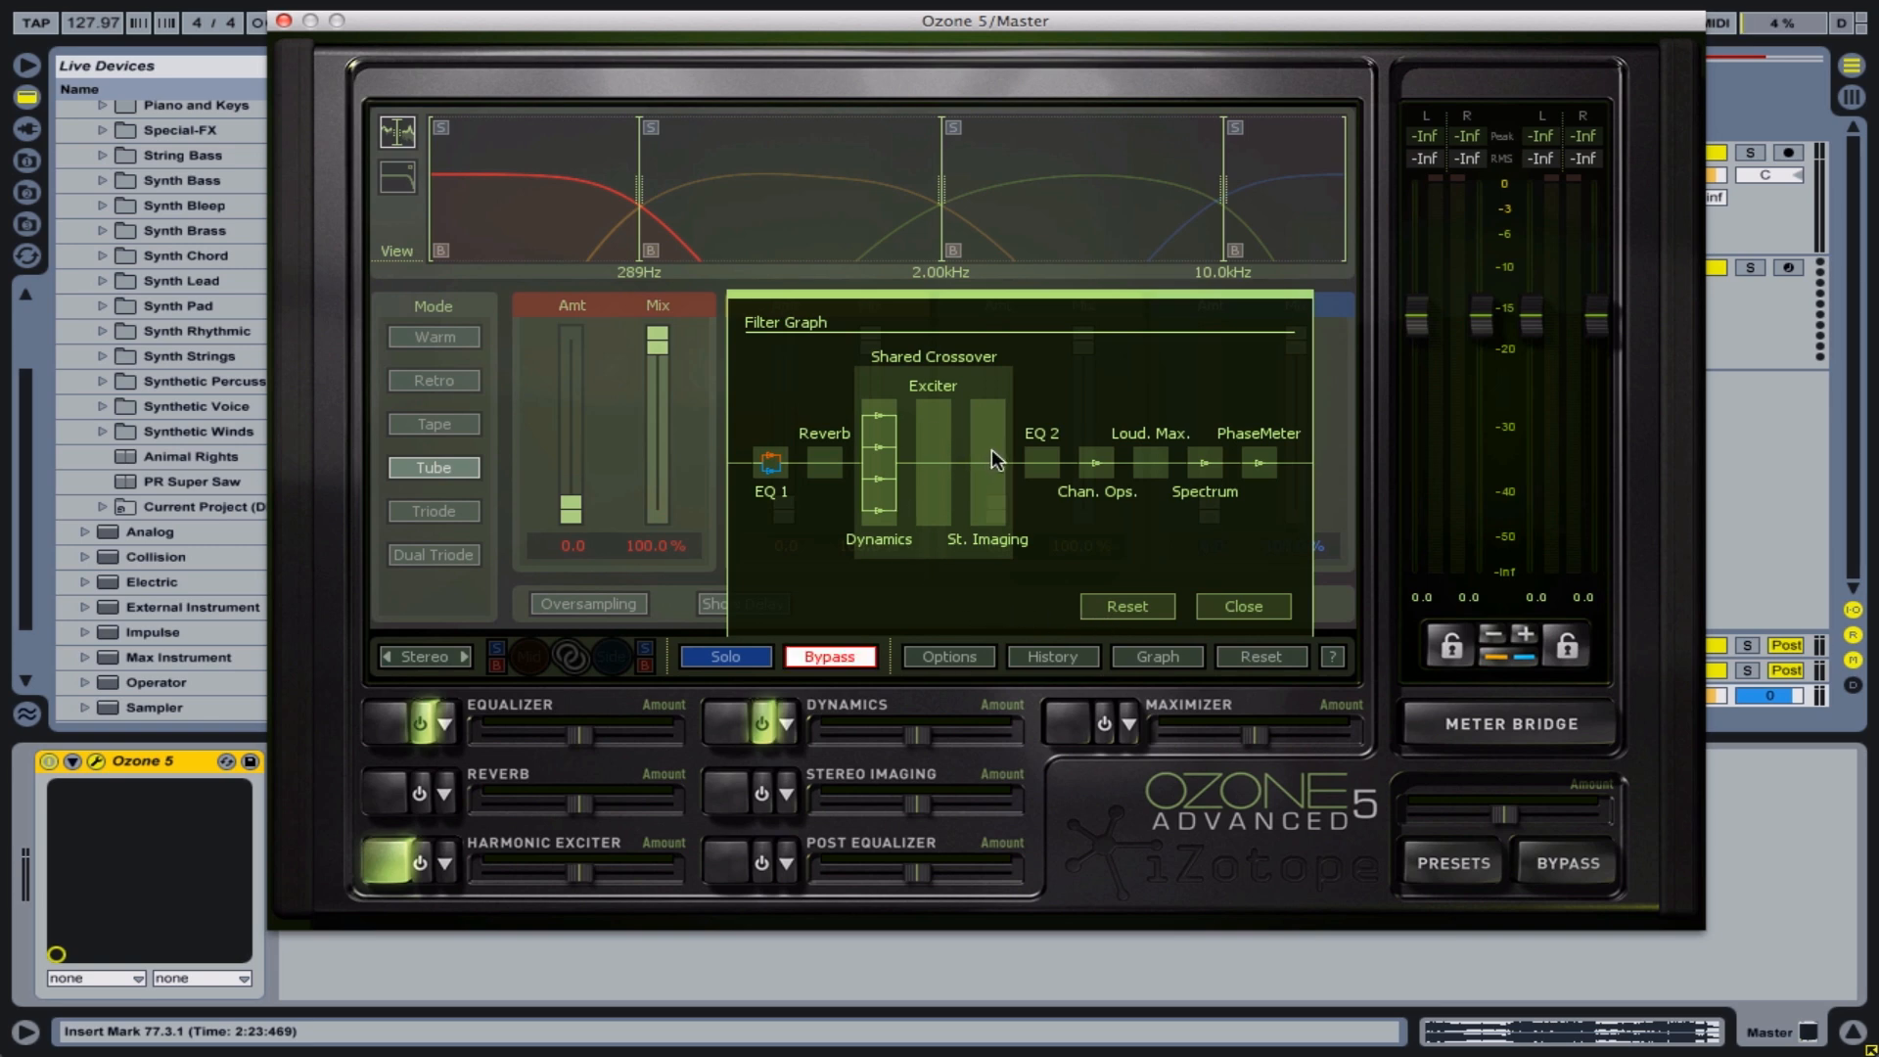
click(1245, 606)
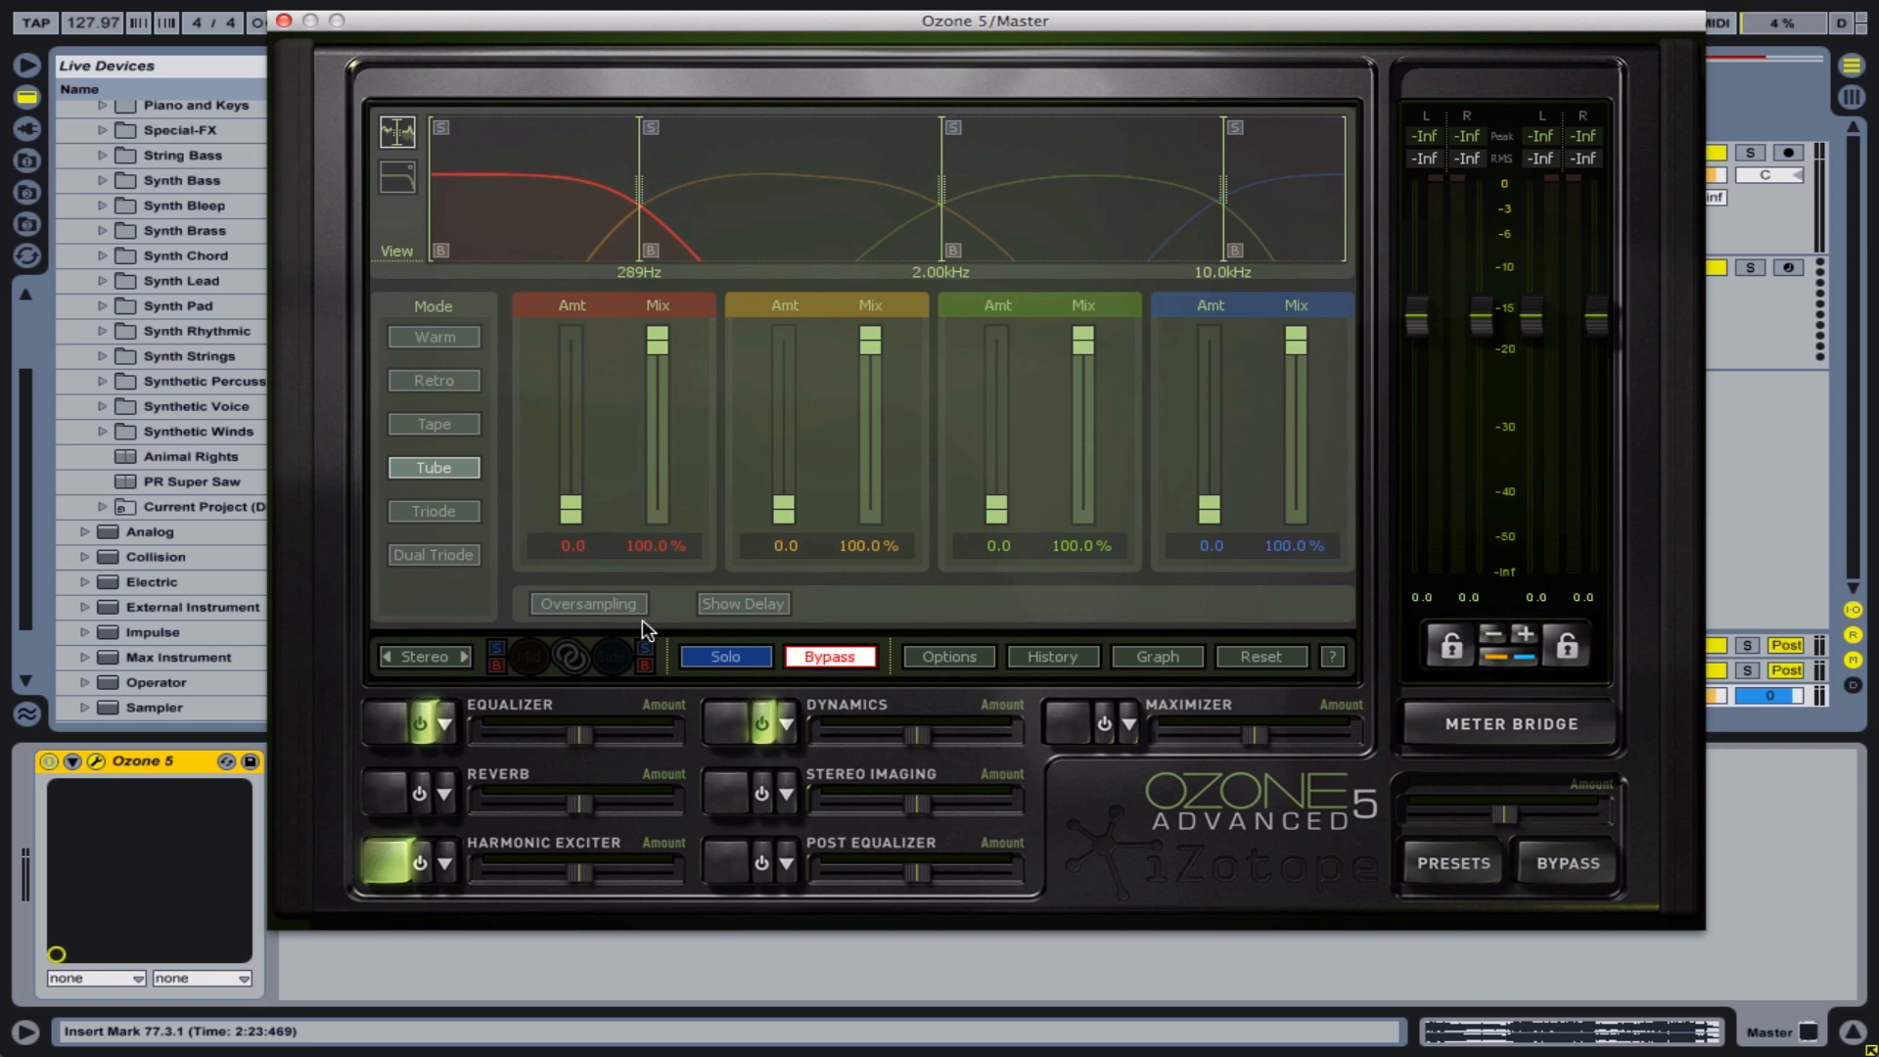
click(1178, 656)
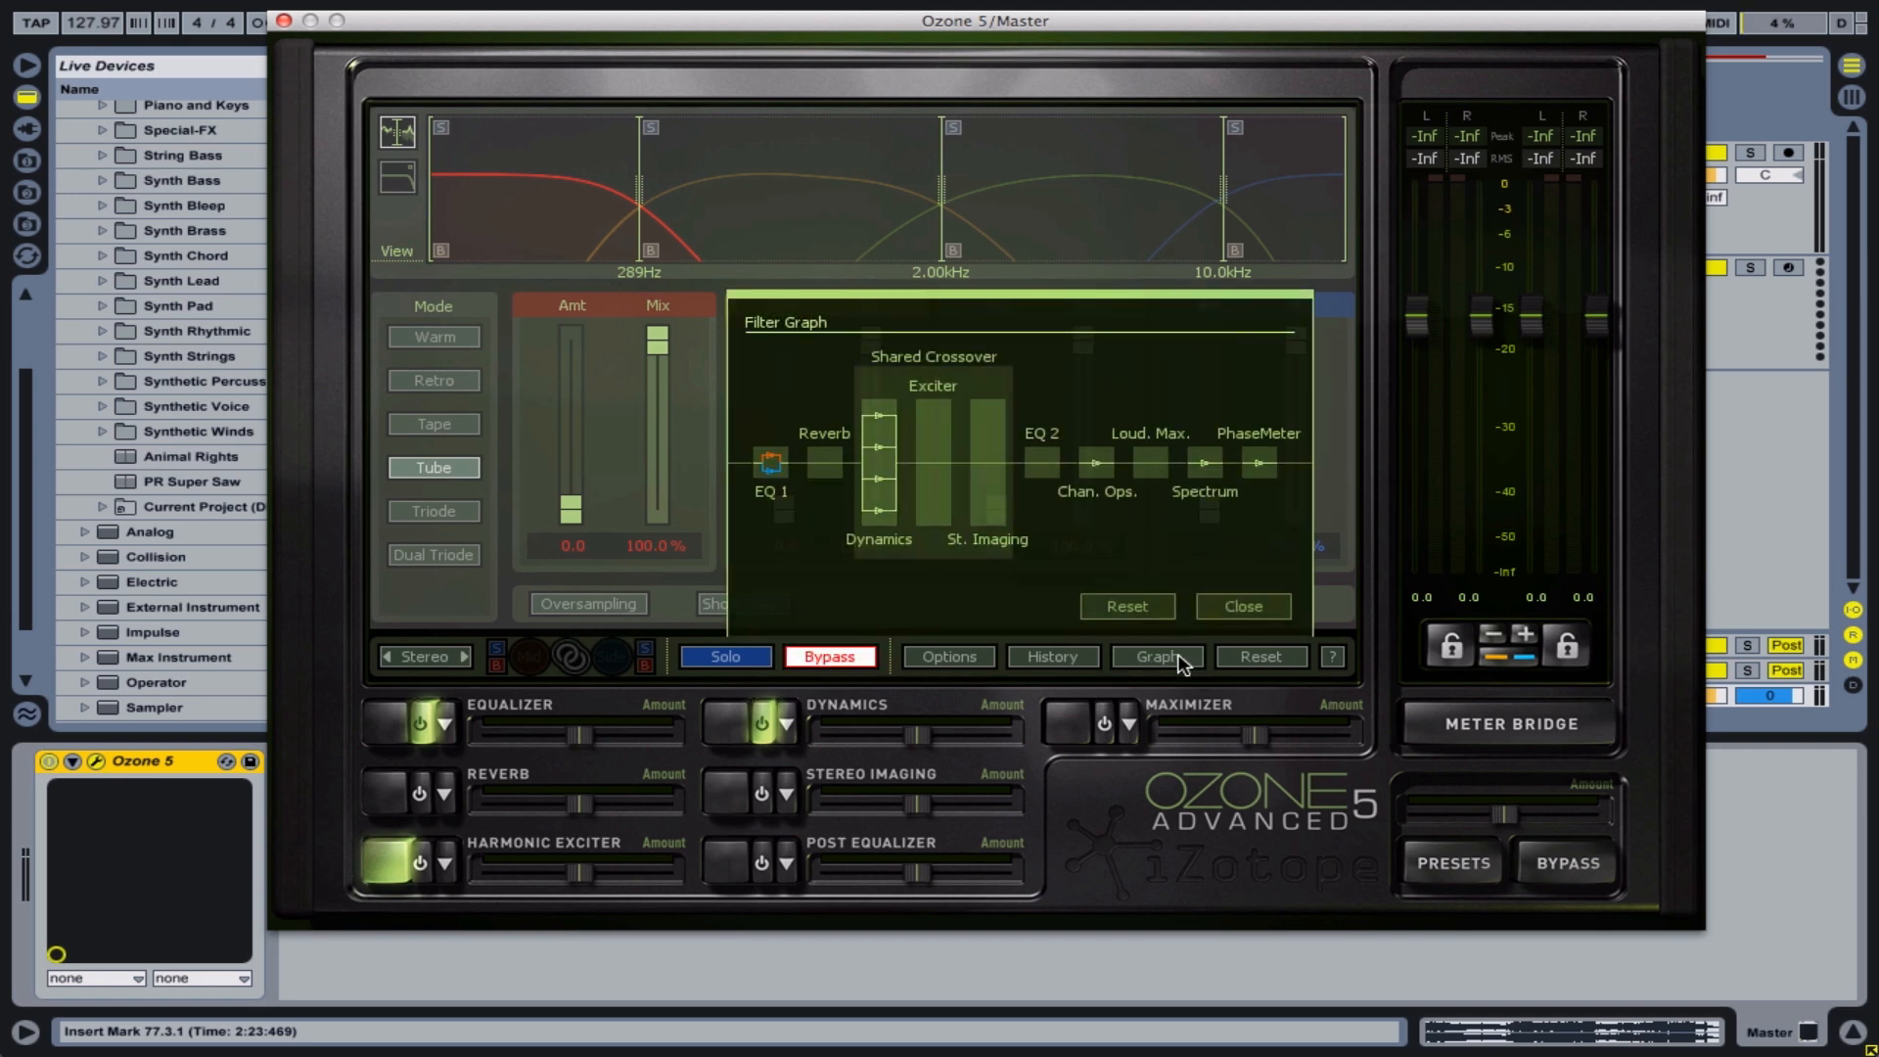
click(1180, 655)
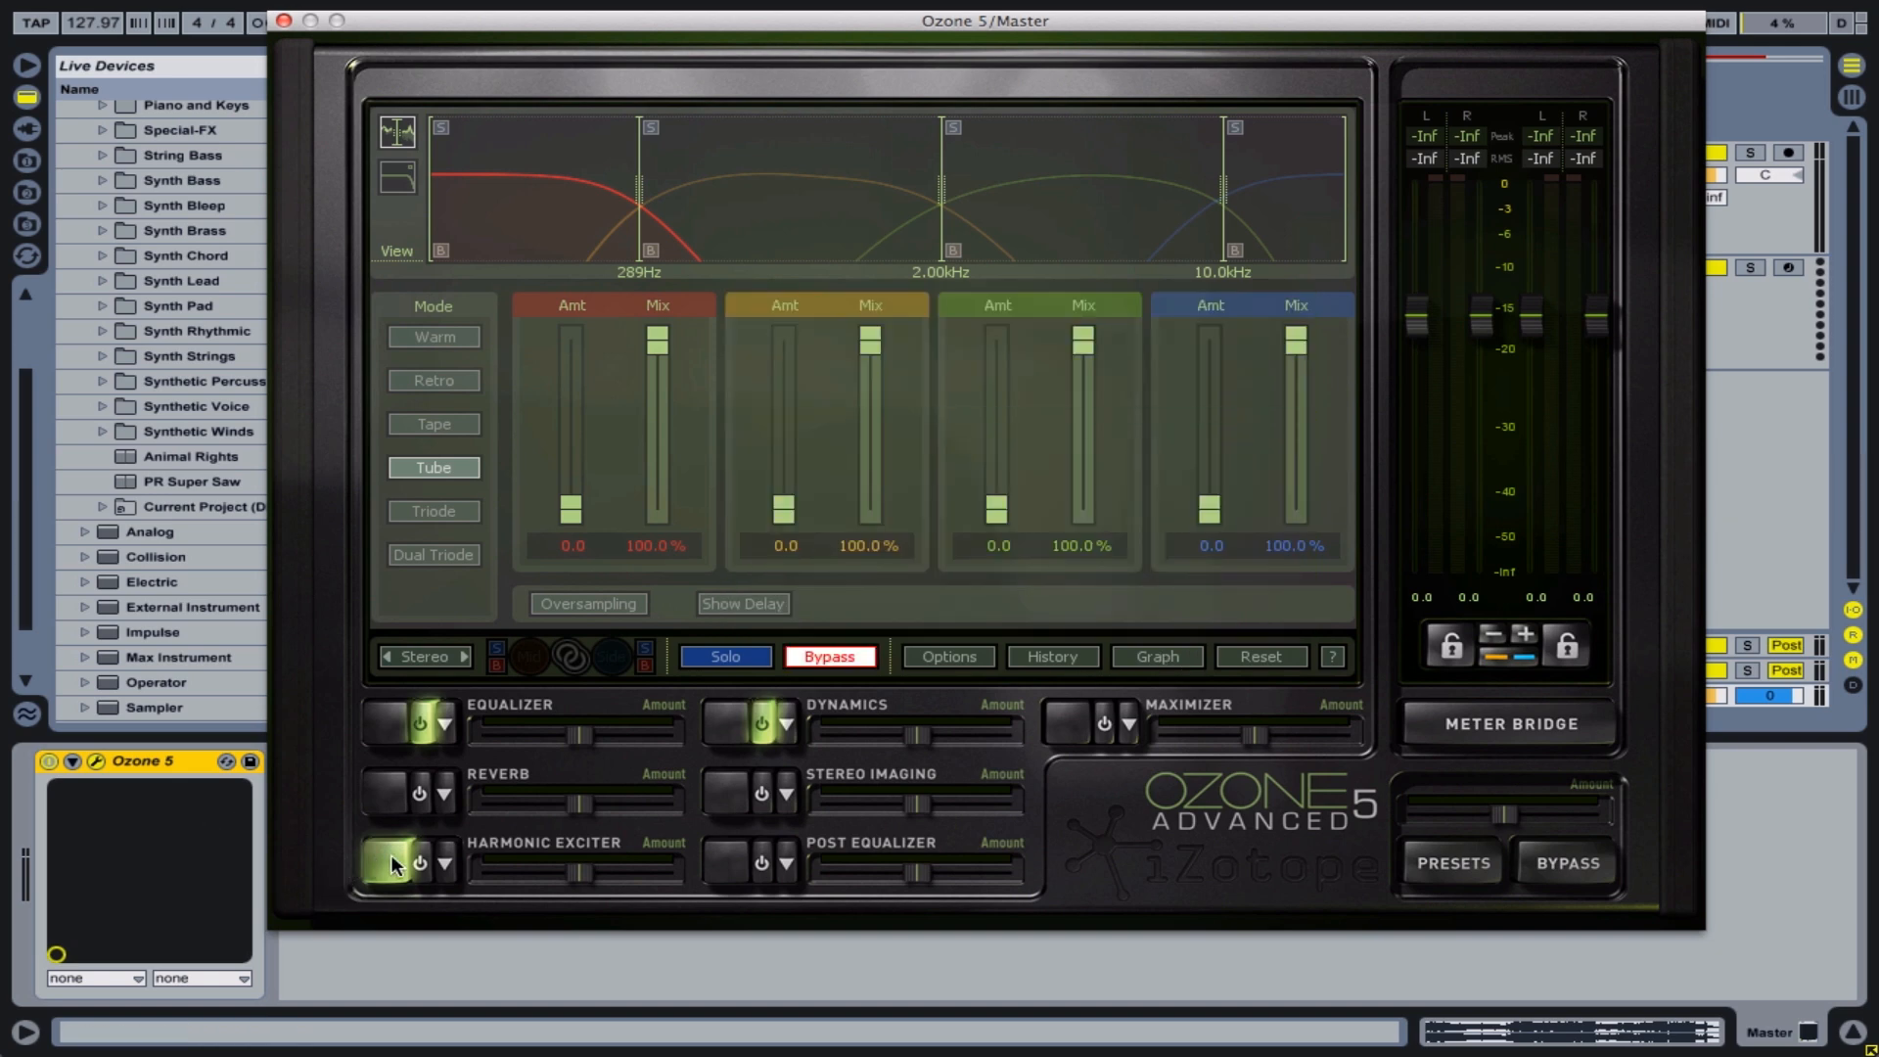
Take the Harmonic Exciter out of bypass and move the plug-in window aside to uncover the arrangement
click(851, 659)
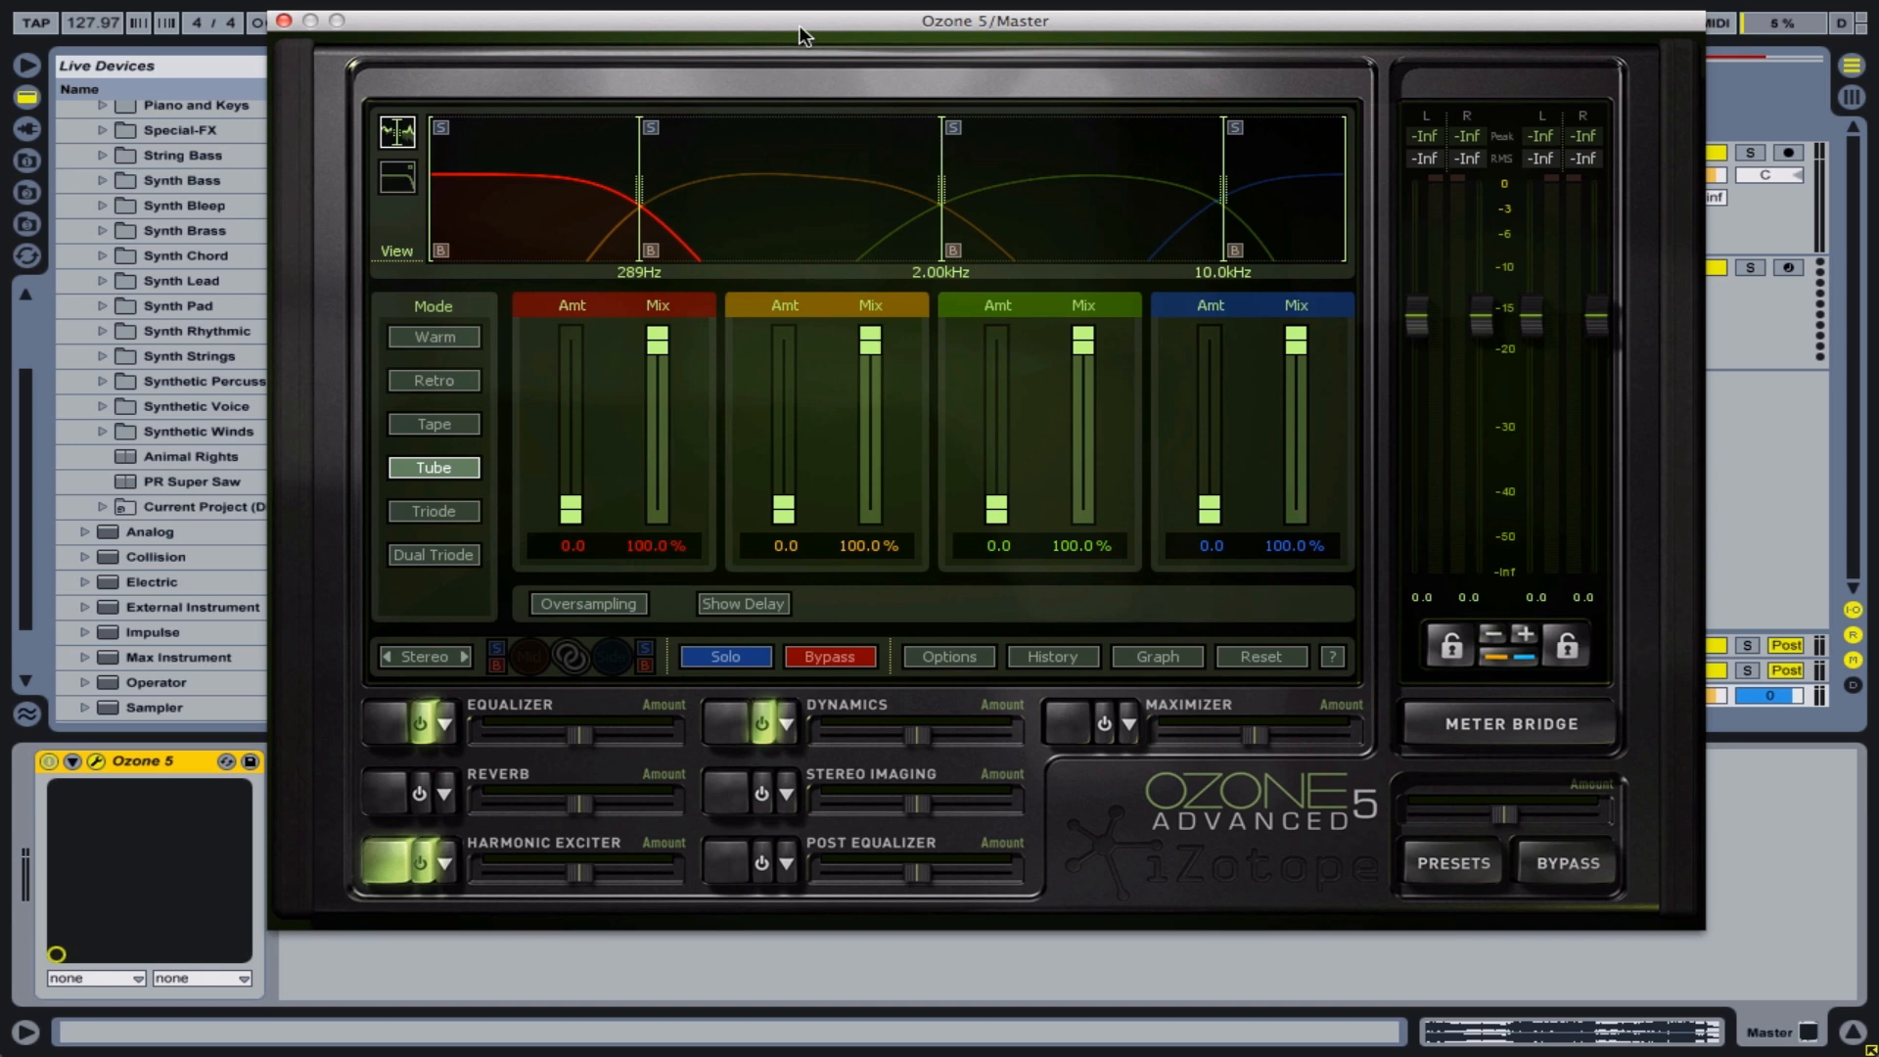
drag(800, 28, 780, 76)
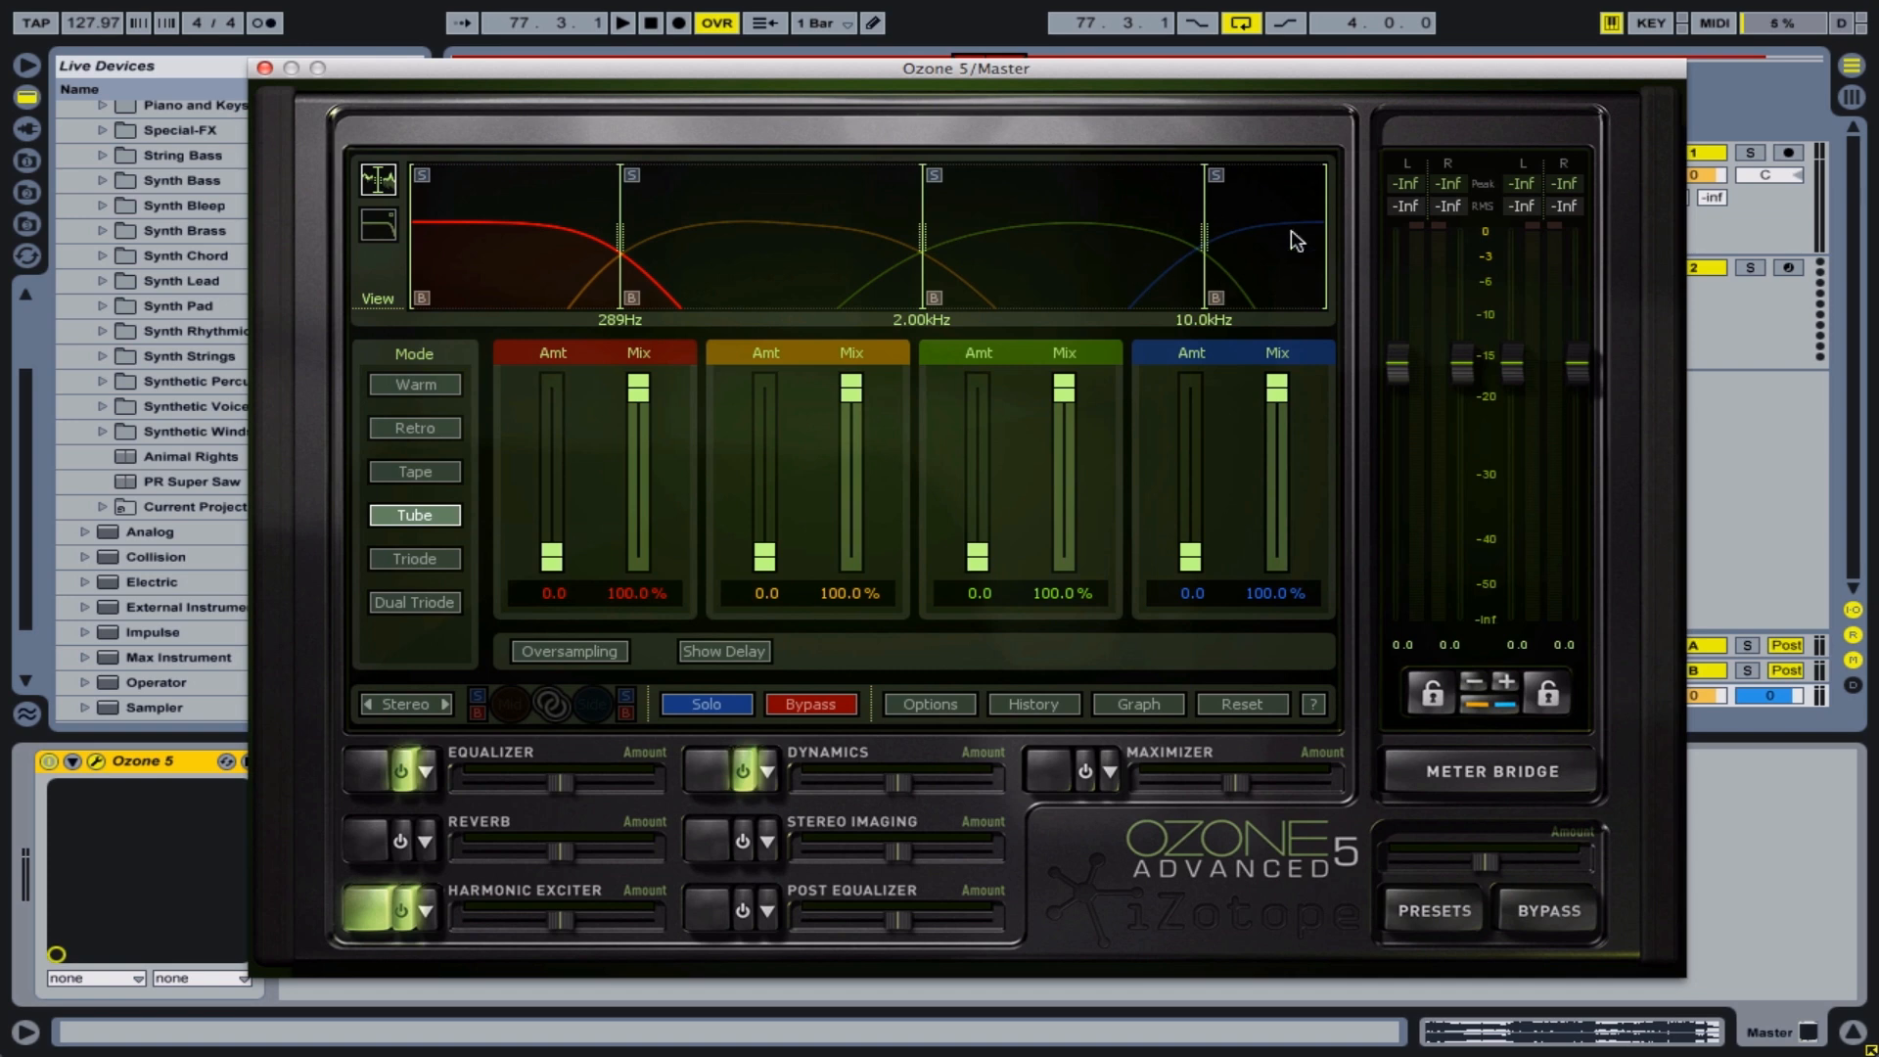
drag(1133, 74, 58, 101)
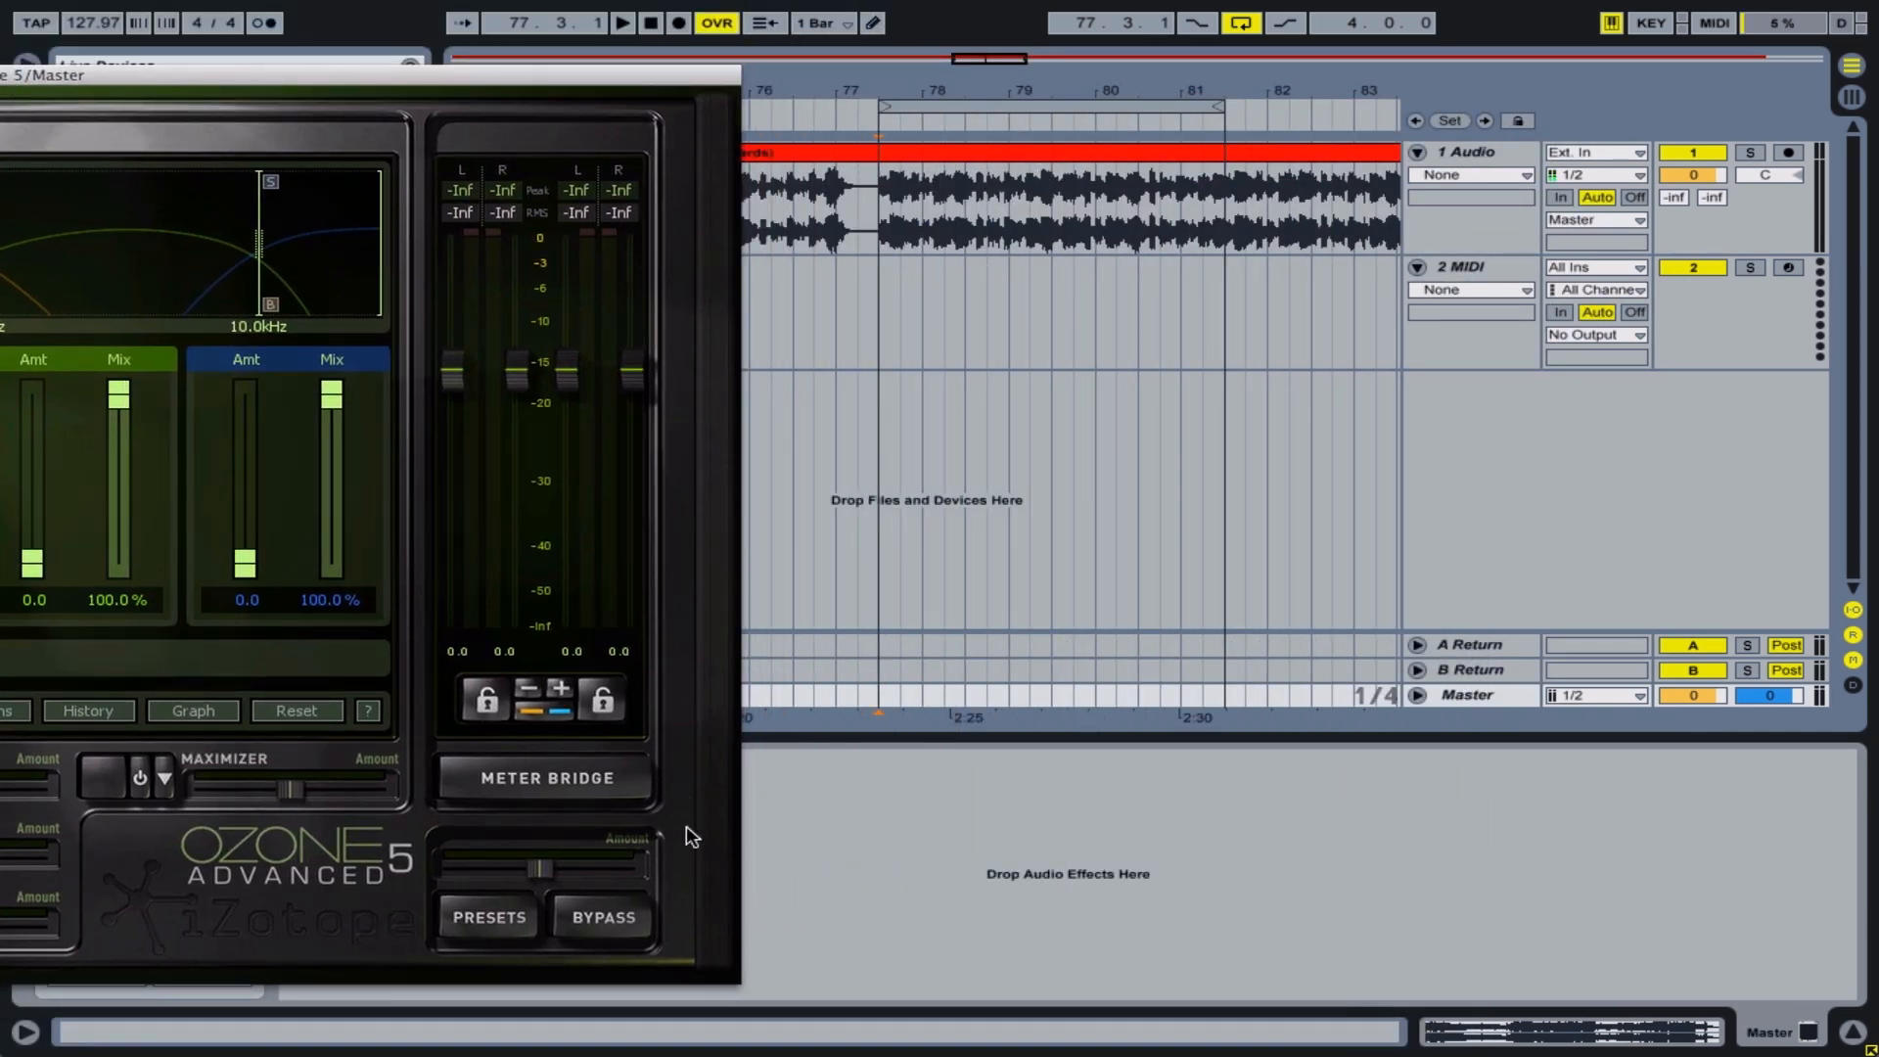
Play the loop and compare the sound with all of Ozone bypassed and with it active
click(609, 913)
key(space)
key(XF86AudioRaiseVolume)
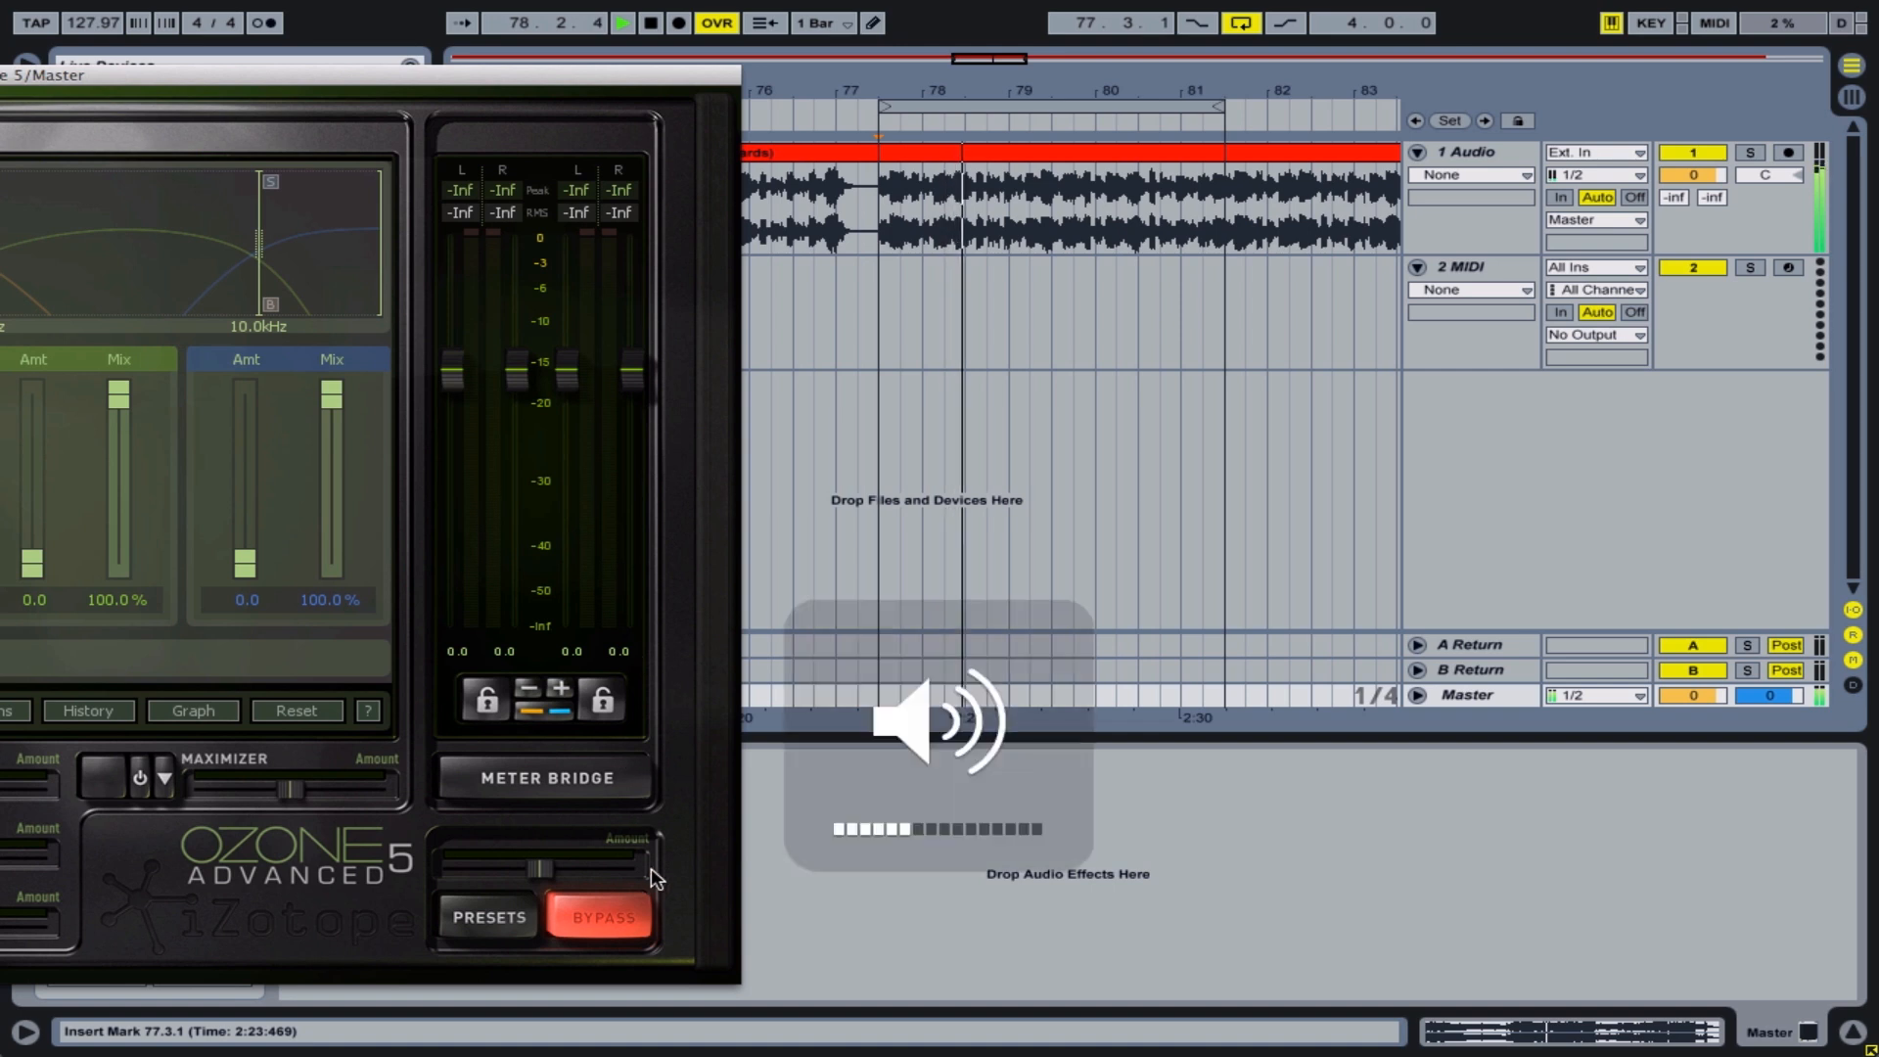
click(621, 905)
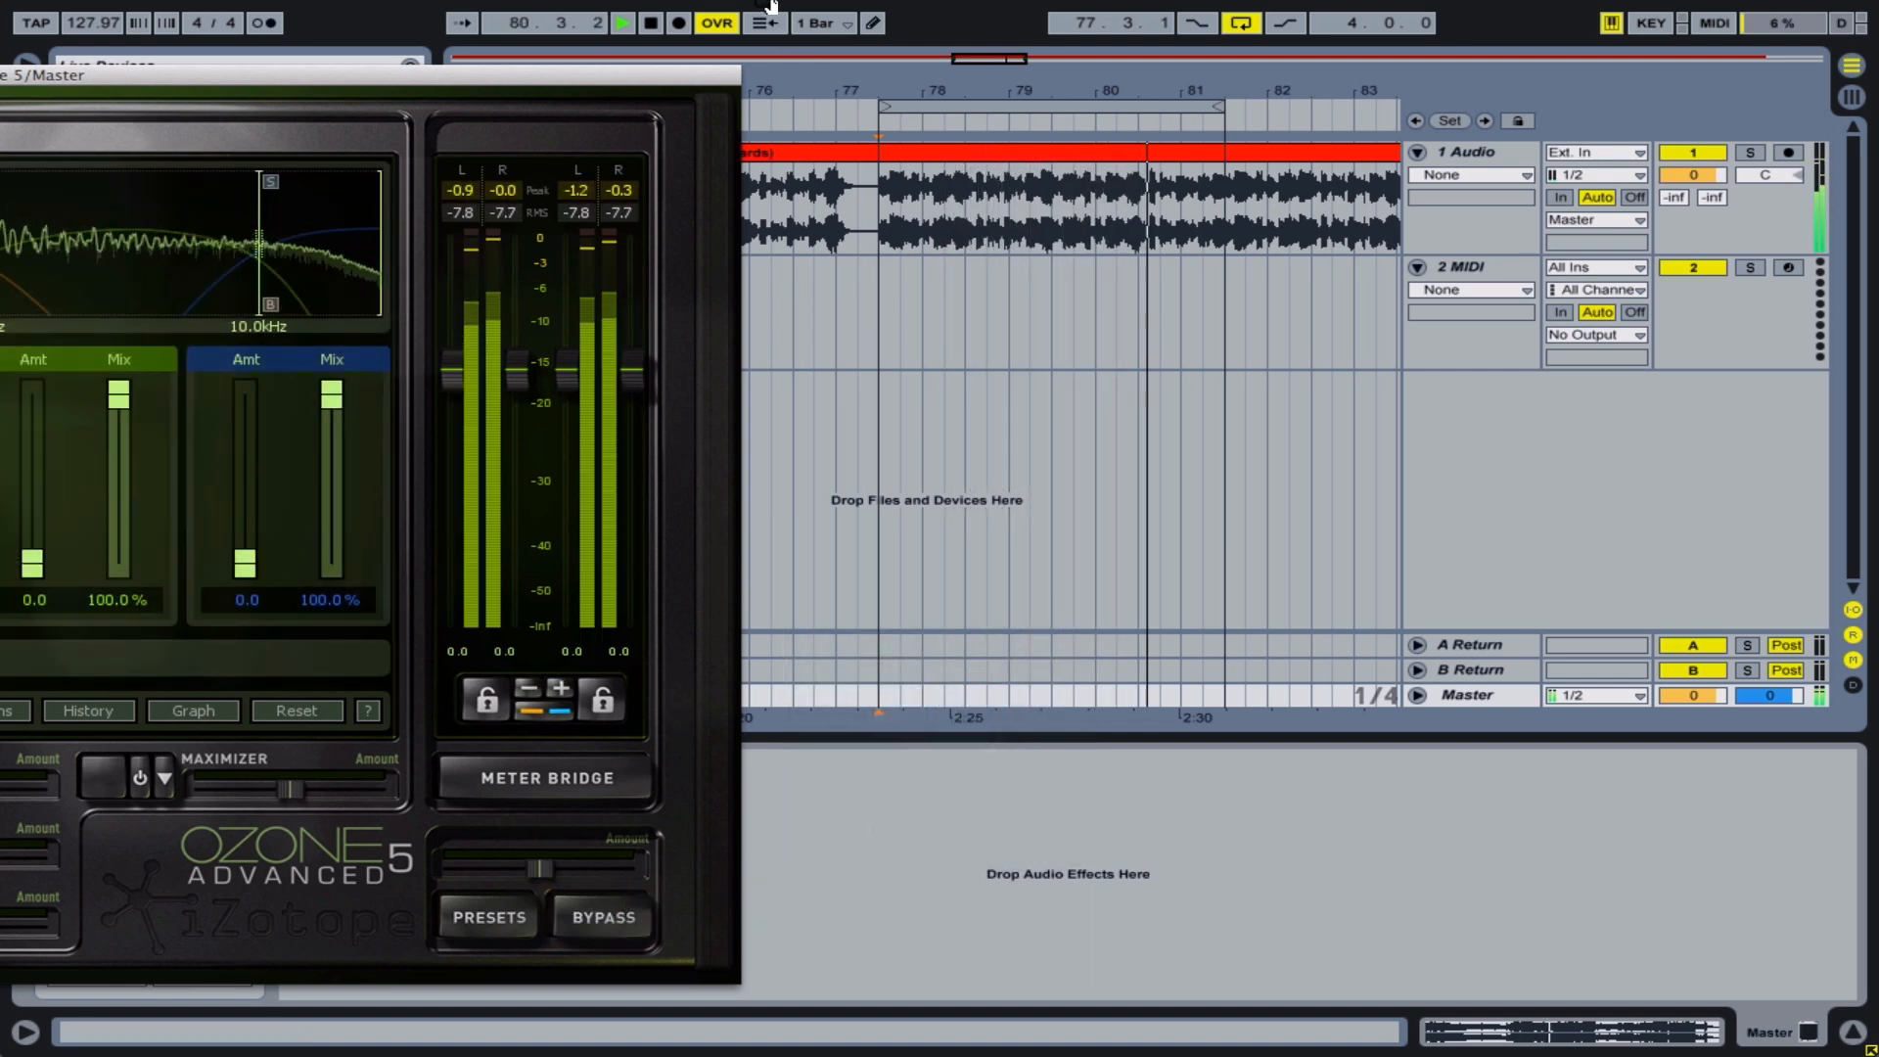
key(space)
With the loop playing, raise the exciter amount of the blue high band above 10 kHz to 1.6
drag(654, 78, 1532, 8)
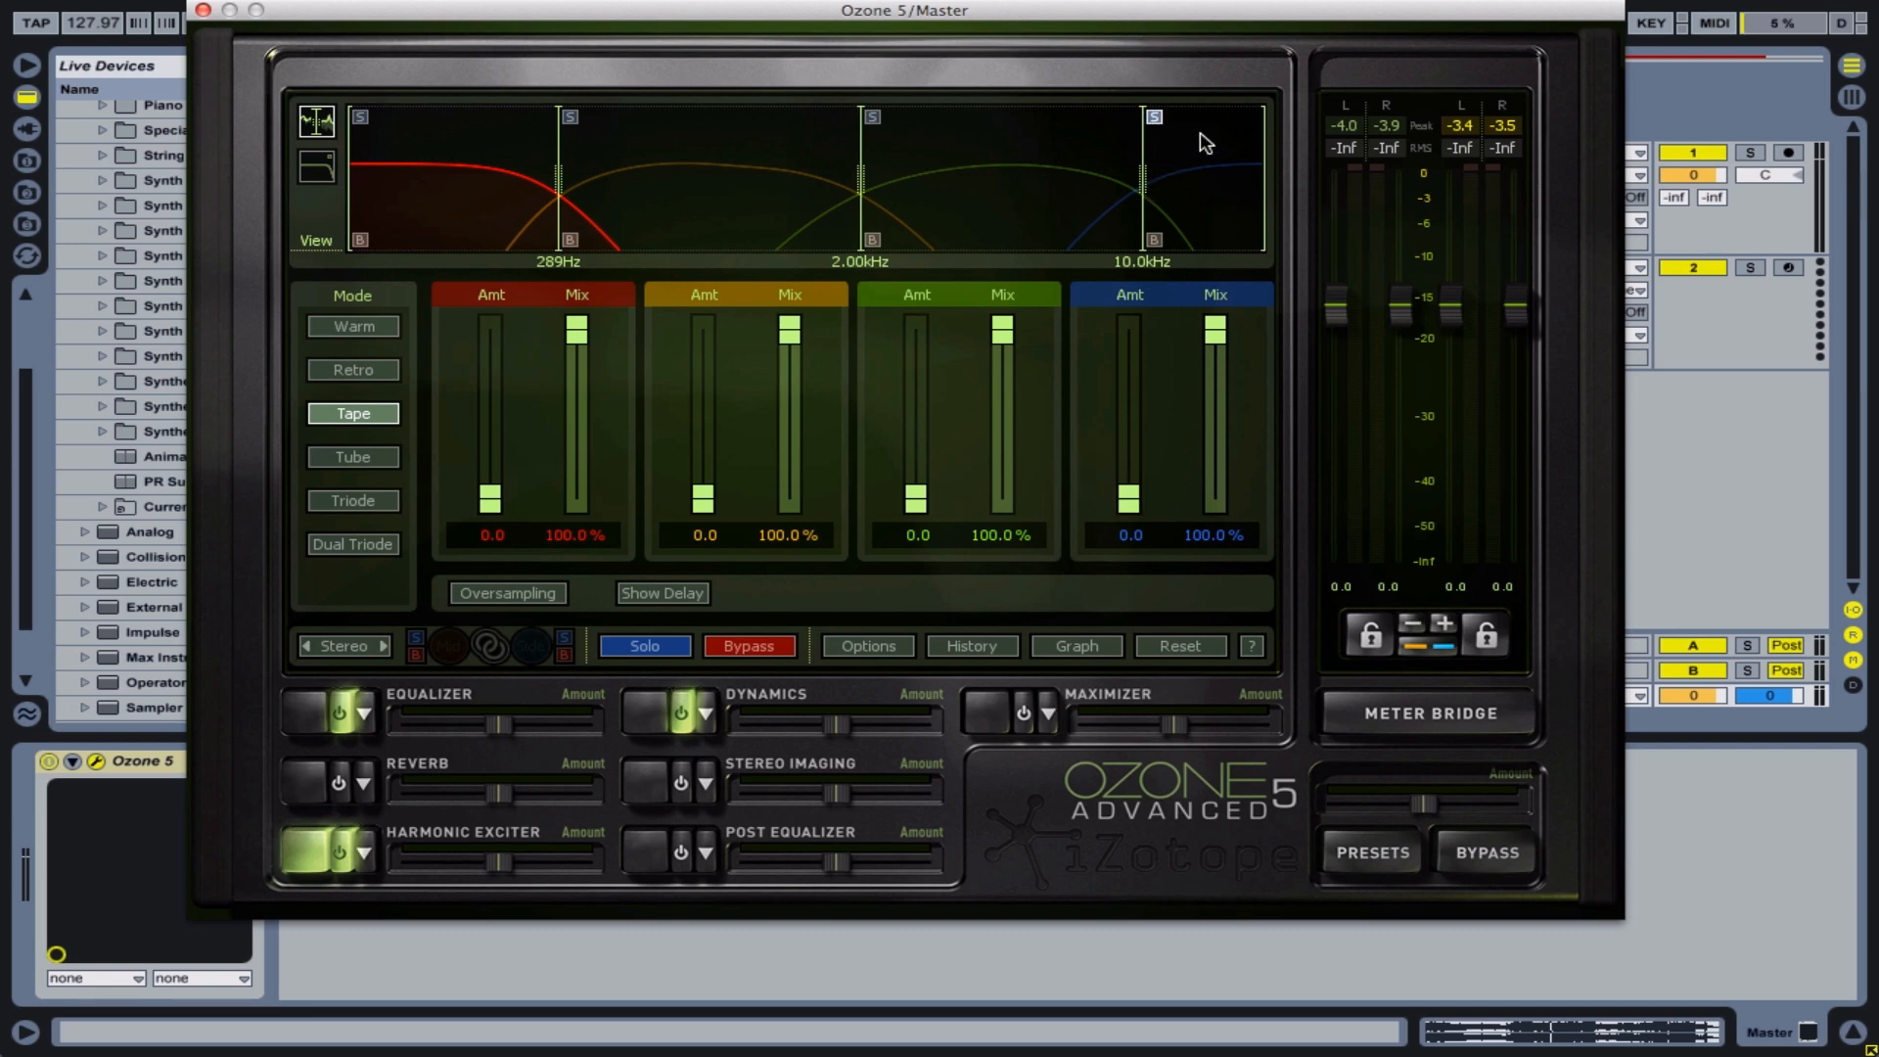
drag(1168, 21, 1186, 273)
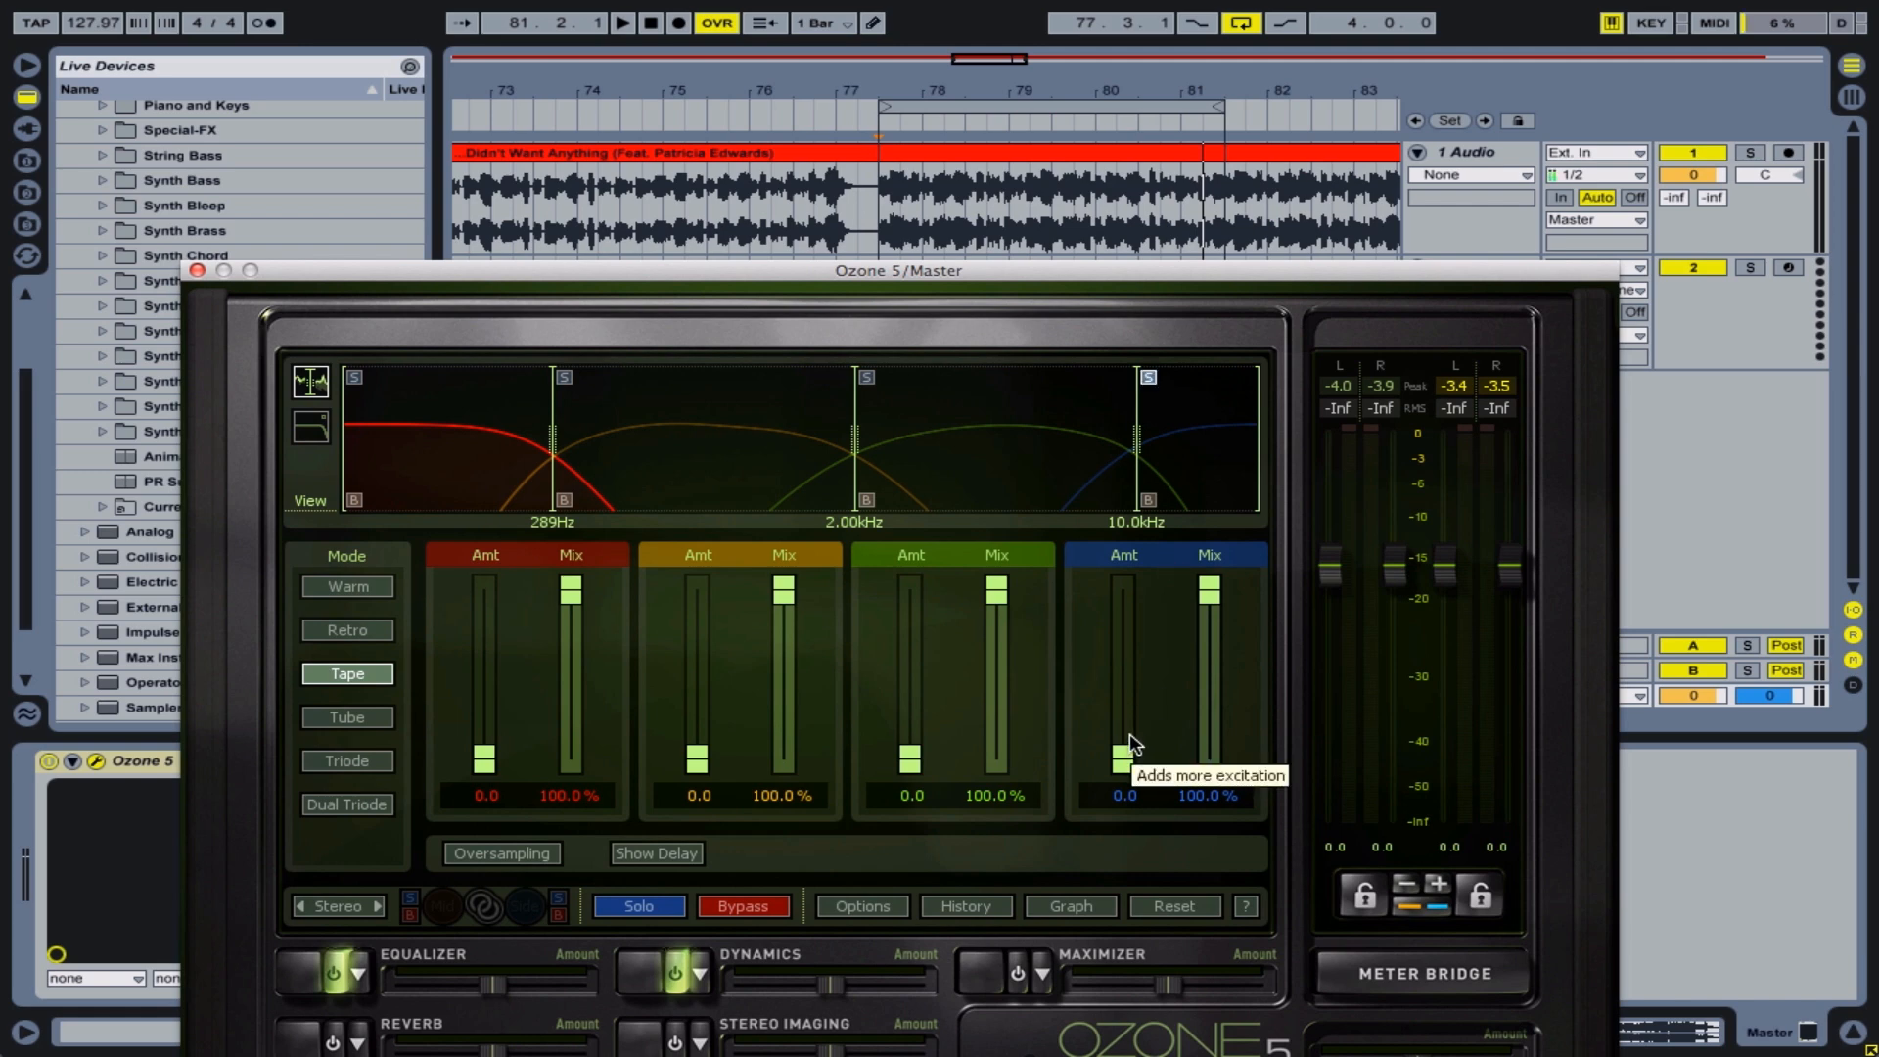
key(space)
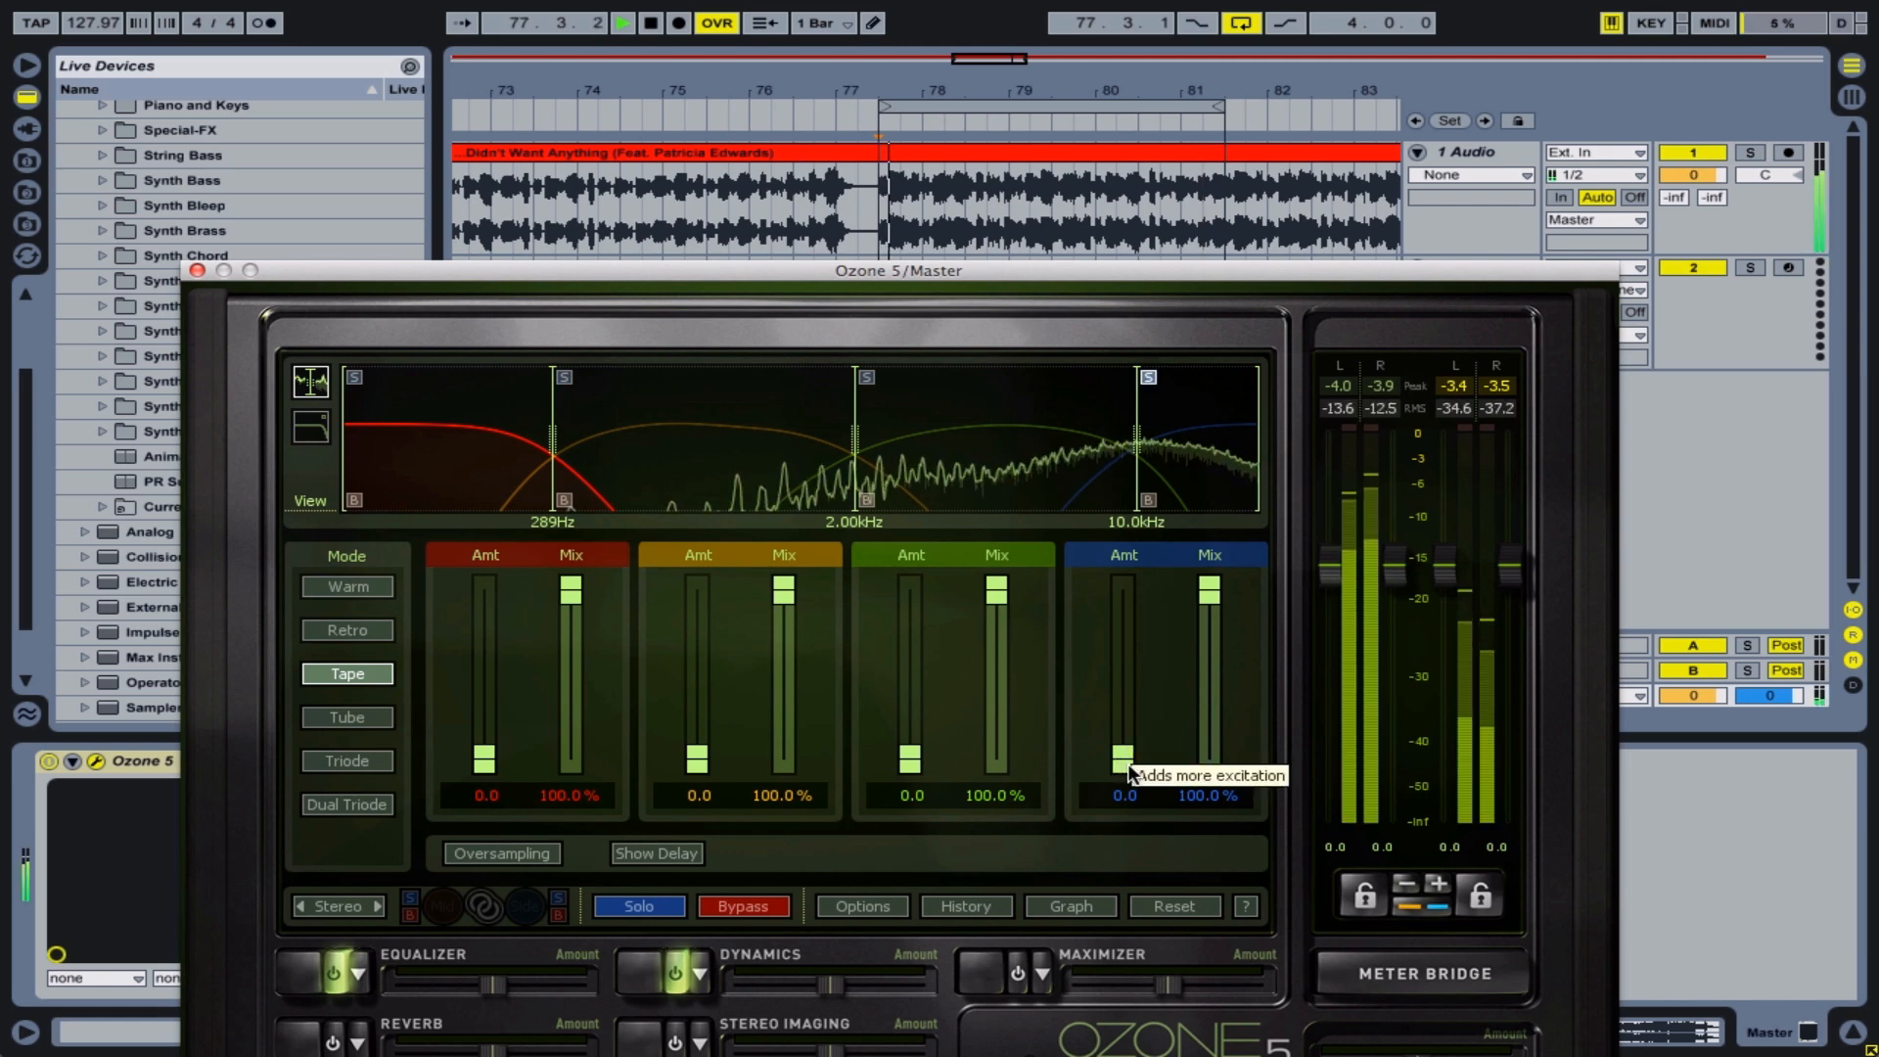
drag(1126, 766, 1129, 742)
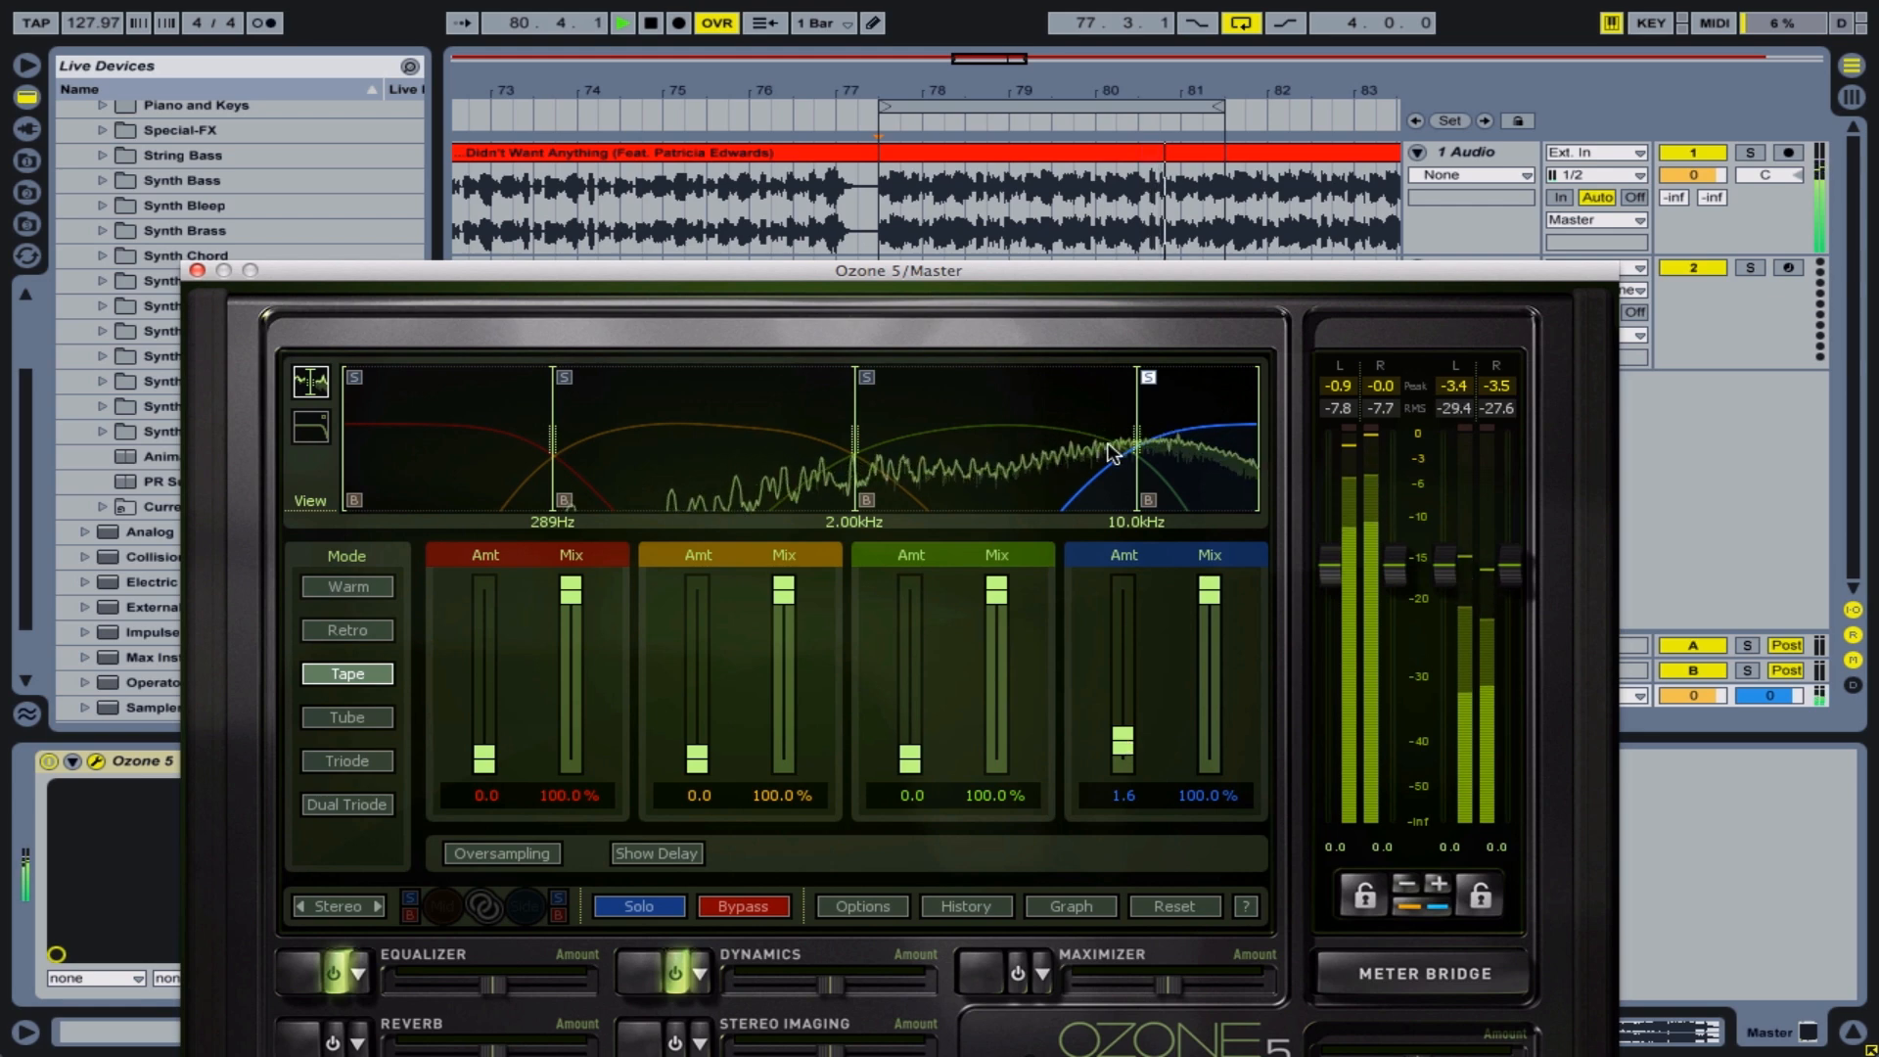
key(space)
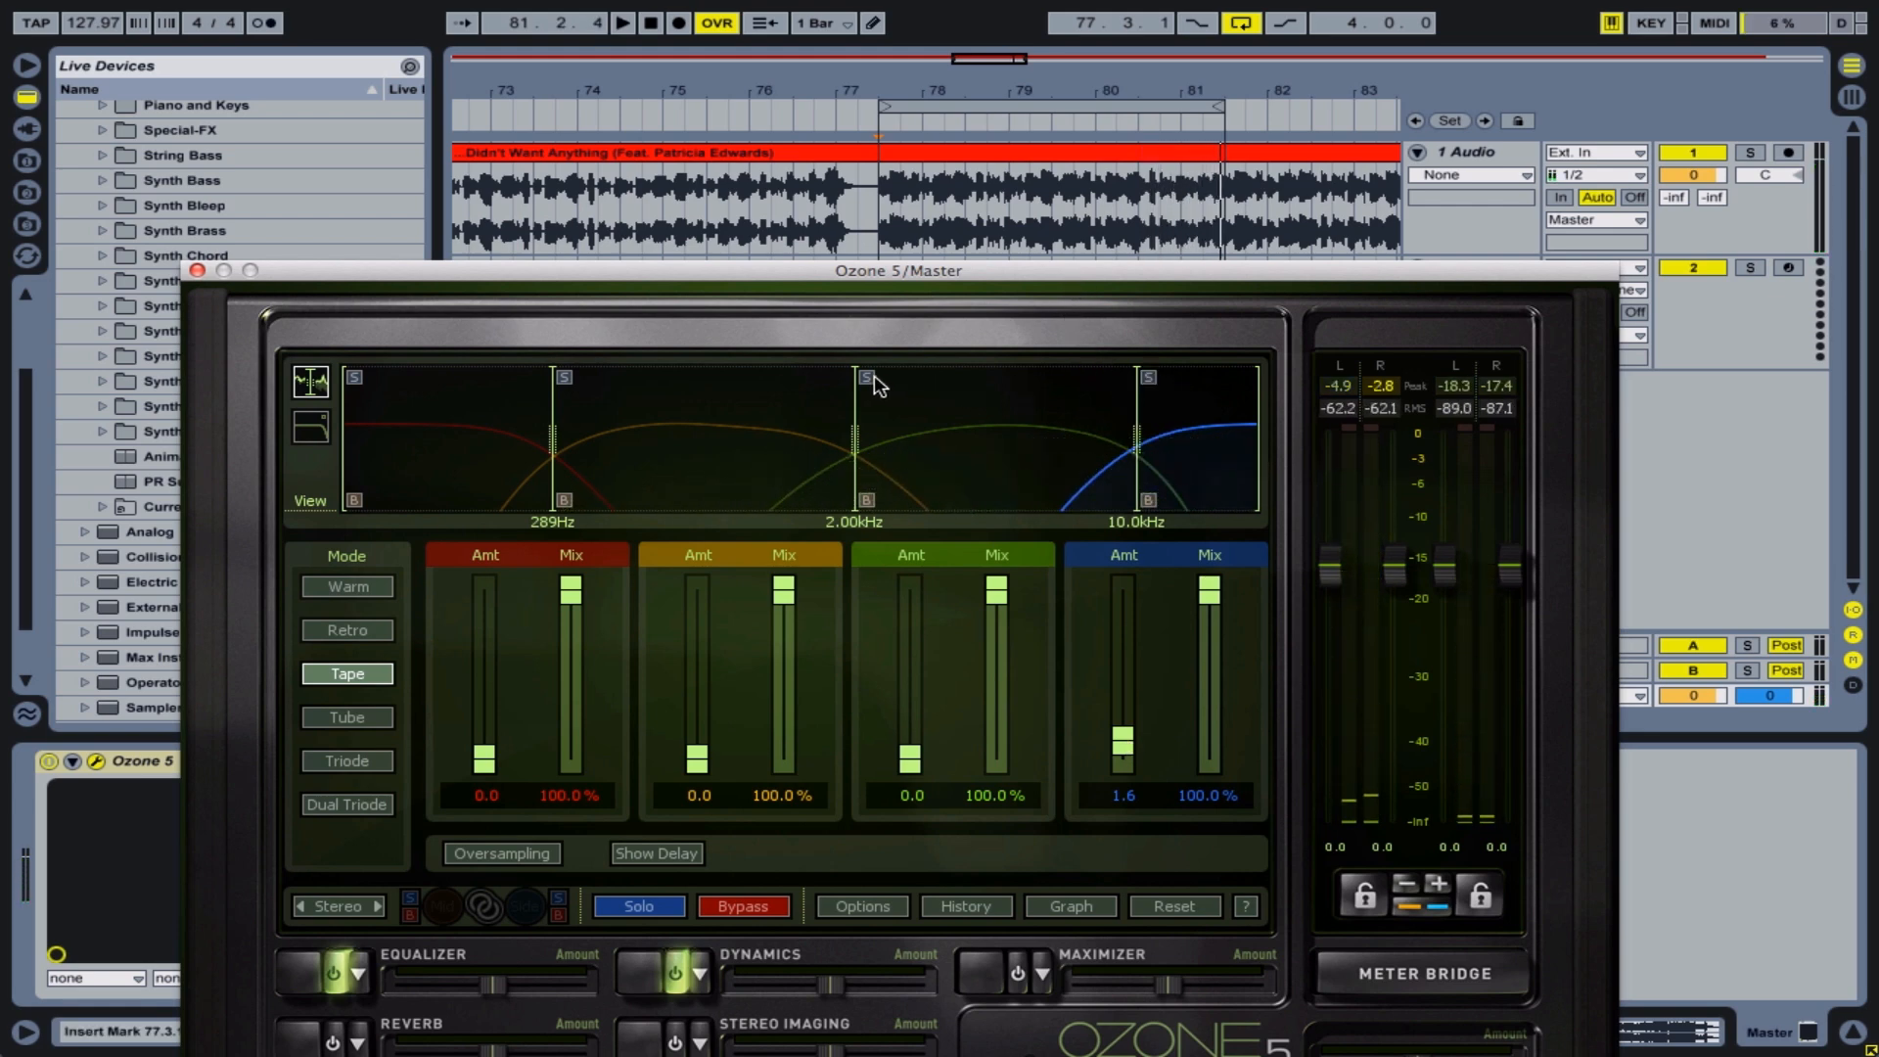
Raise the green 2–10 kHz band's exciter amount to 1.1 during playback, and turn off that band's solo
key(space)
drag(914, 759, 920, 740)
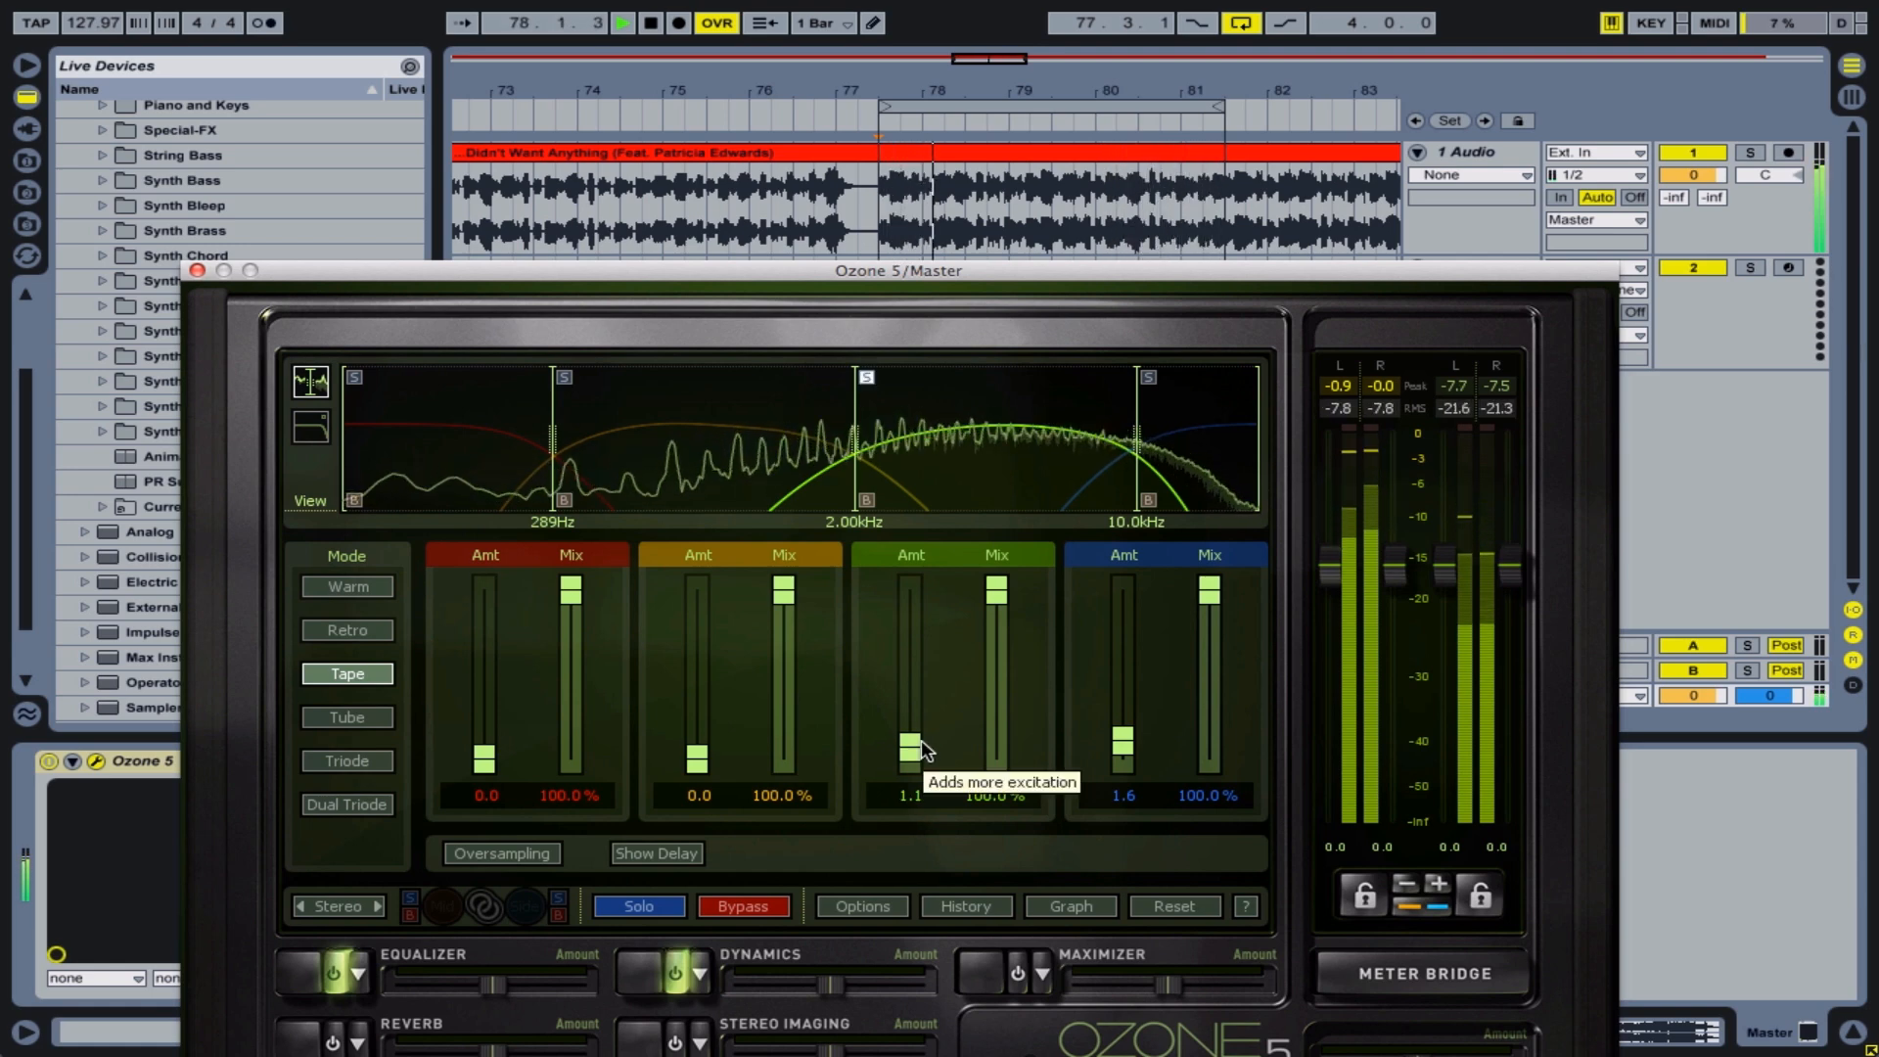
key(space)
click(866, 378)
Solo the orange 289 Hz–2 kHz band and set its exciter amount to 0.4 while listening to the loop
click(563, 375)
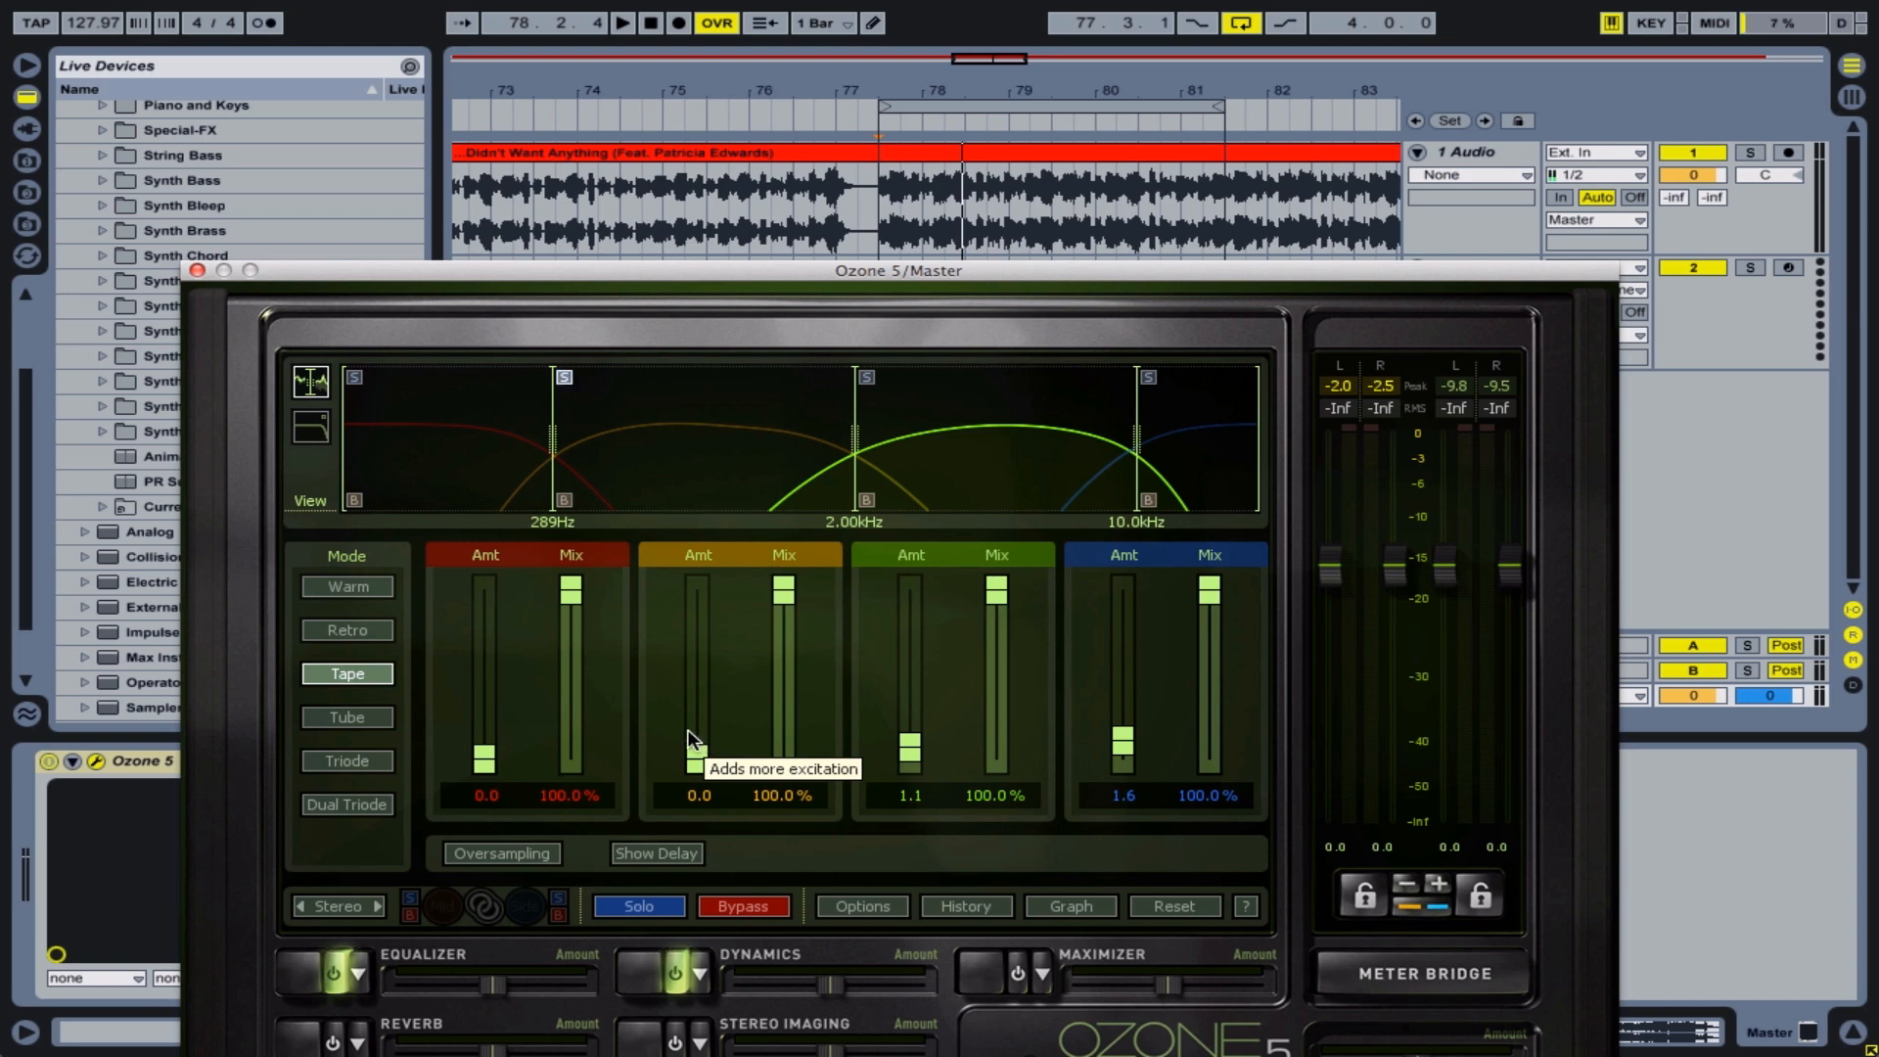
key(space)
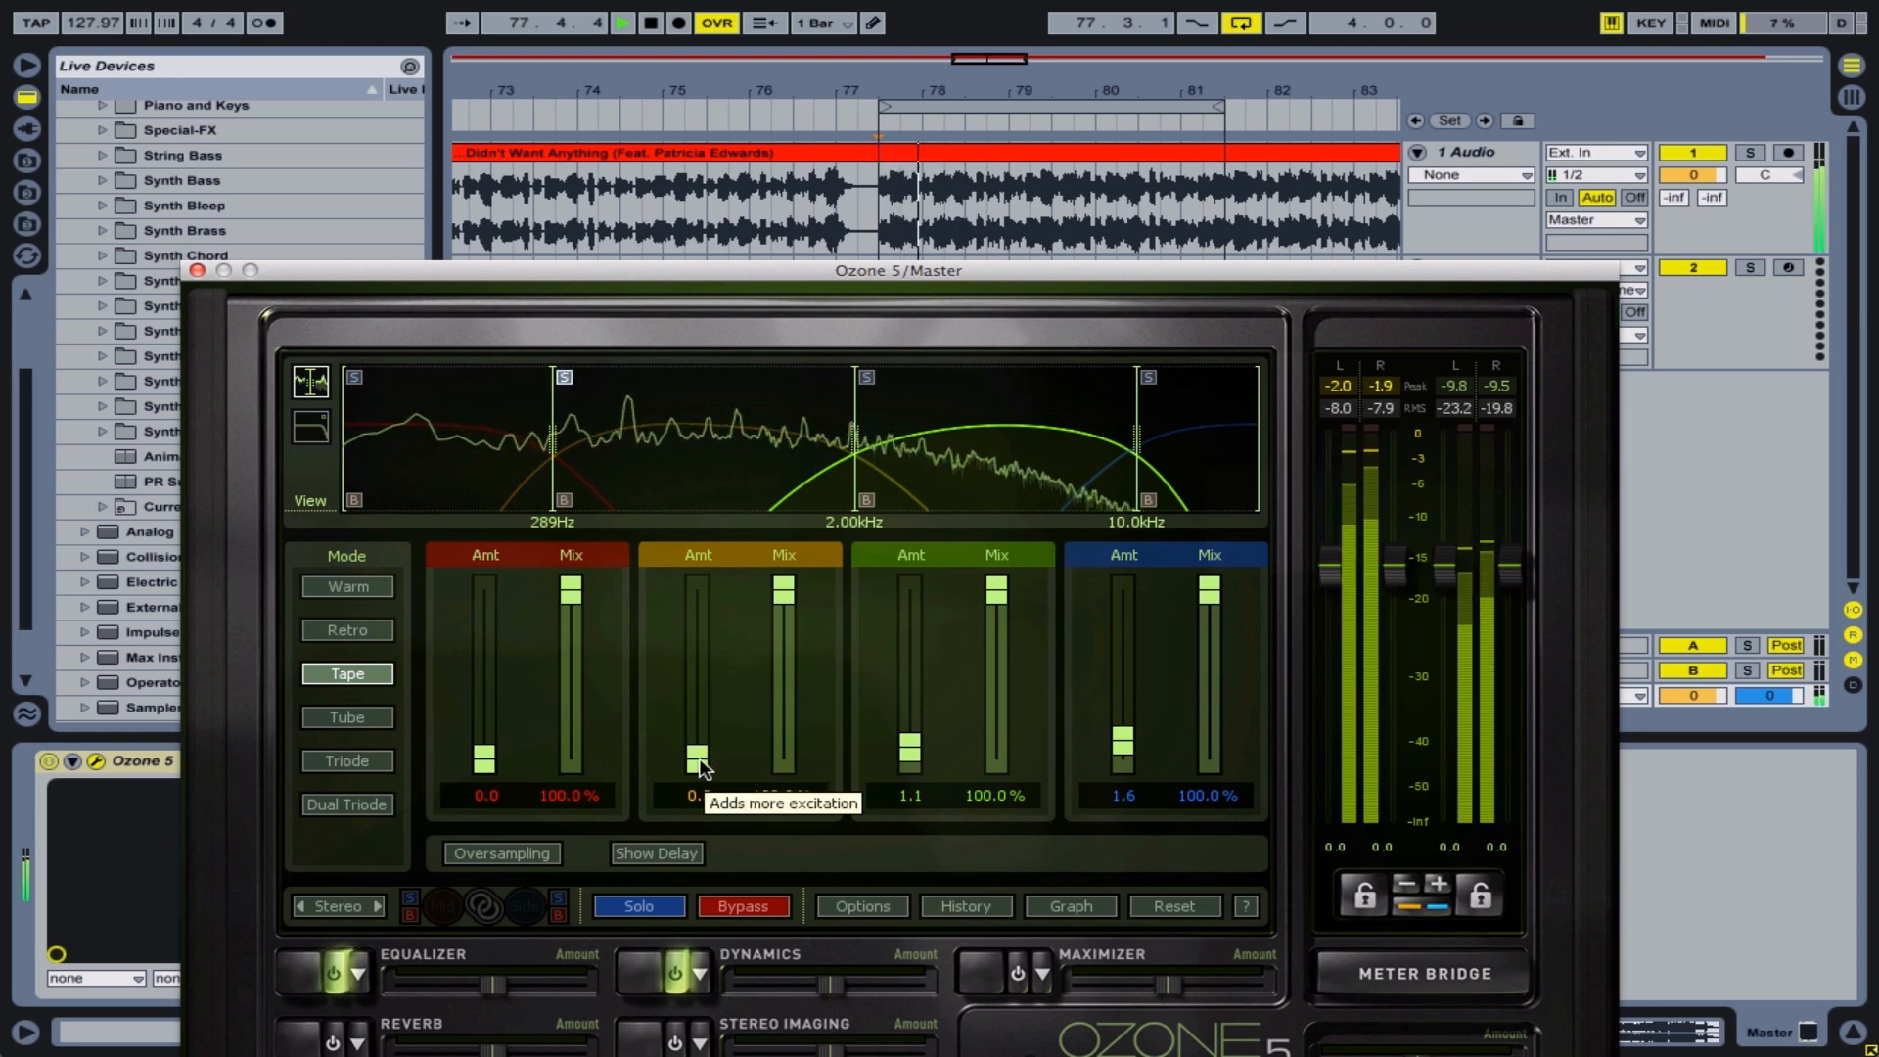
drag(697, 759, 701, 739)
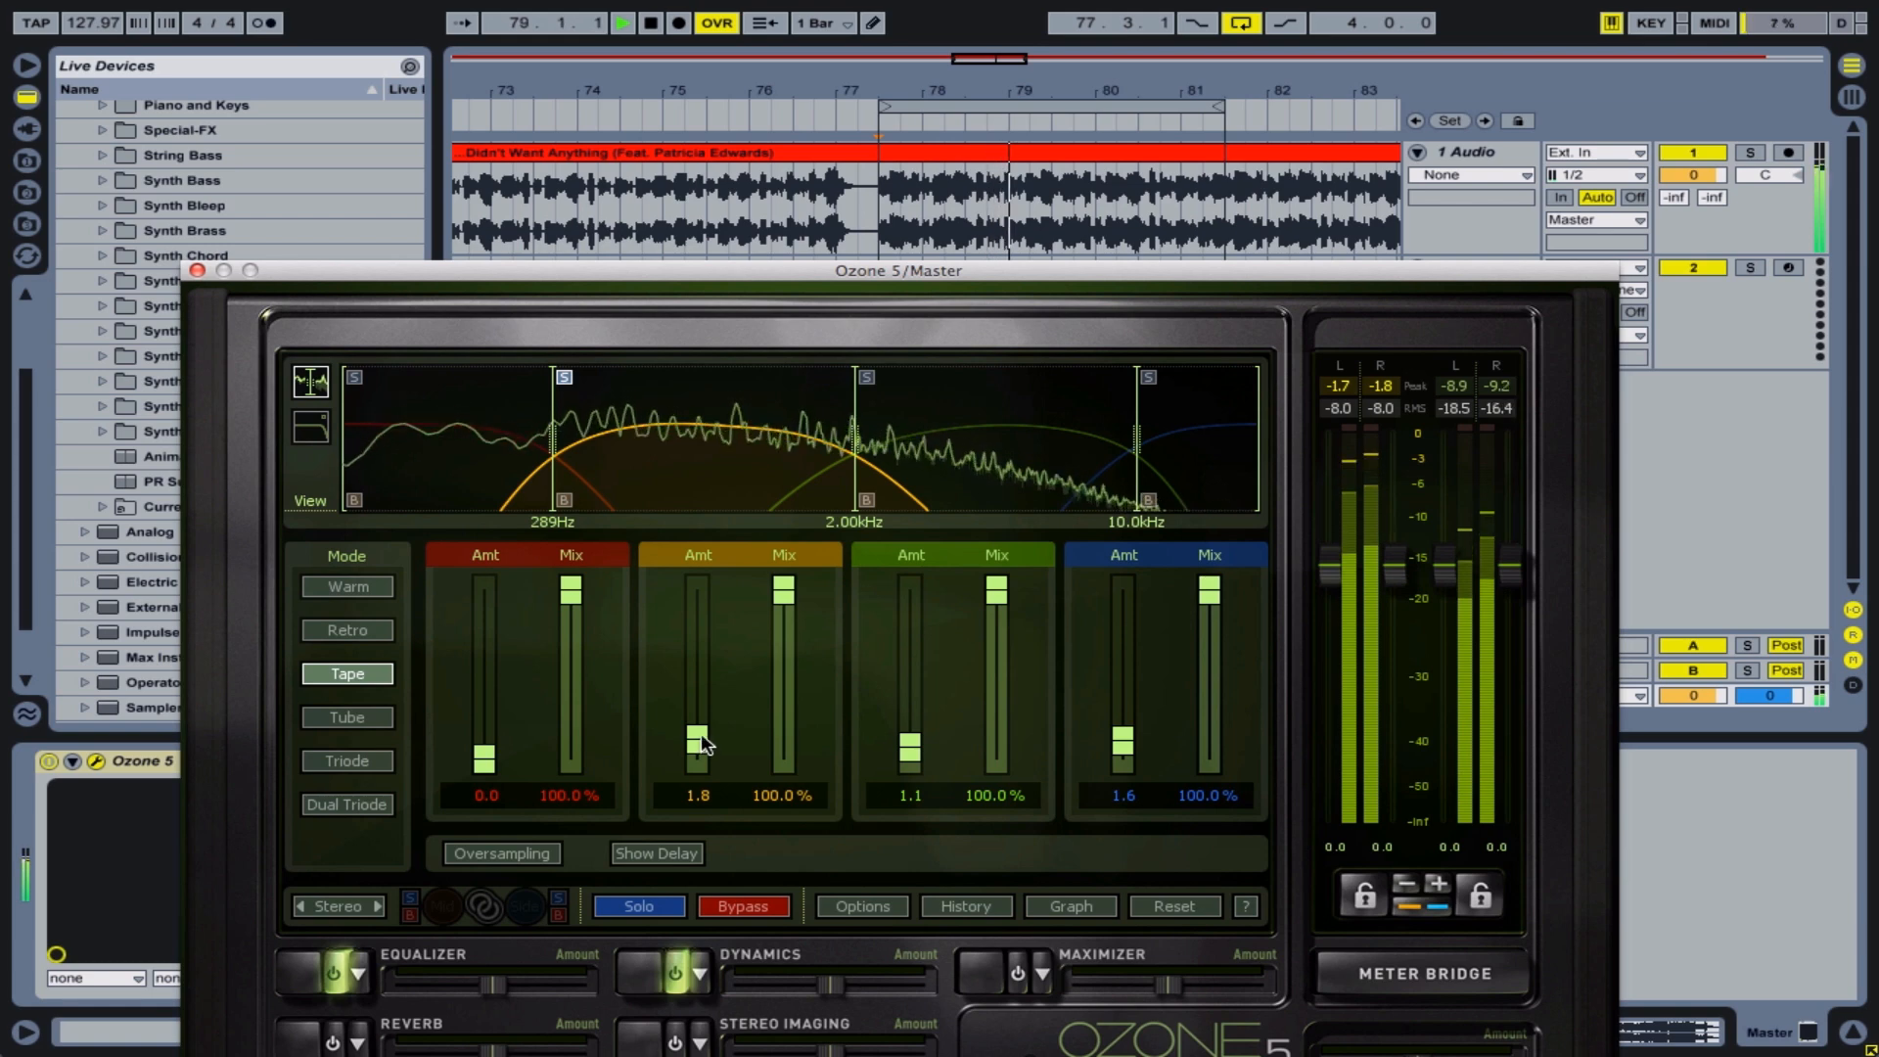
drag(701, 739, 715, 757)
key(space)
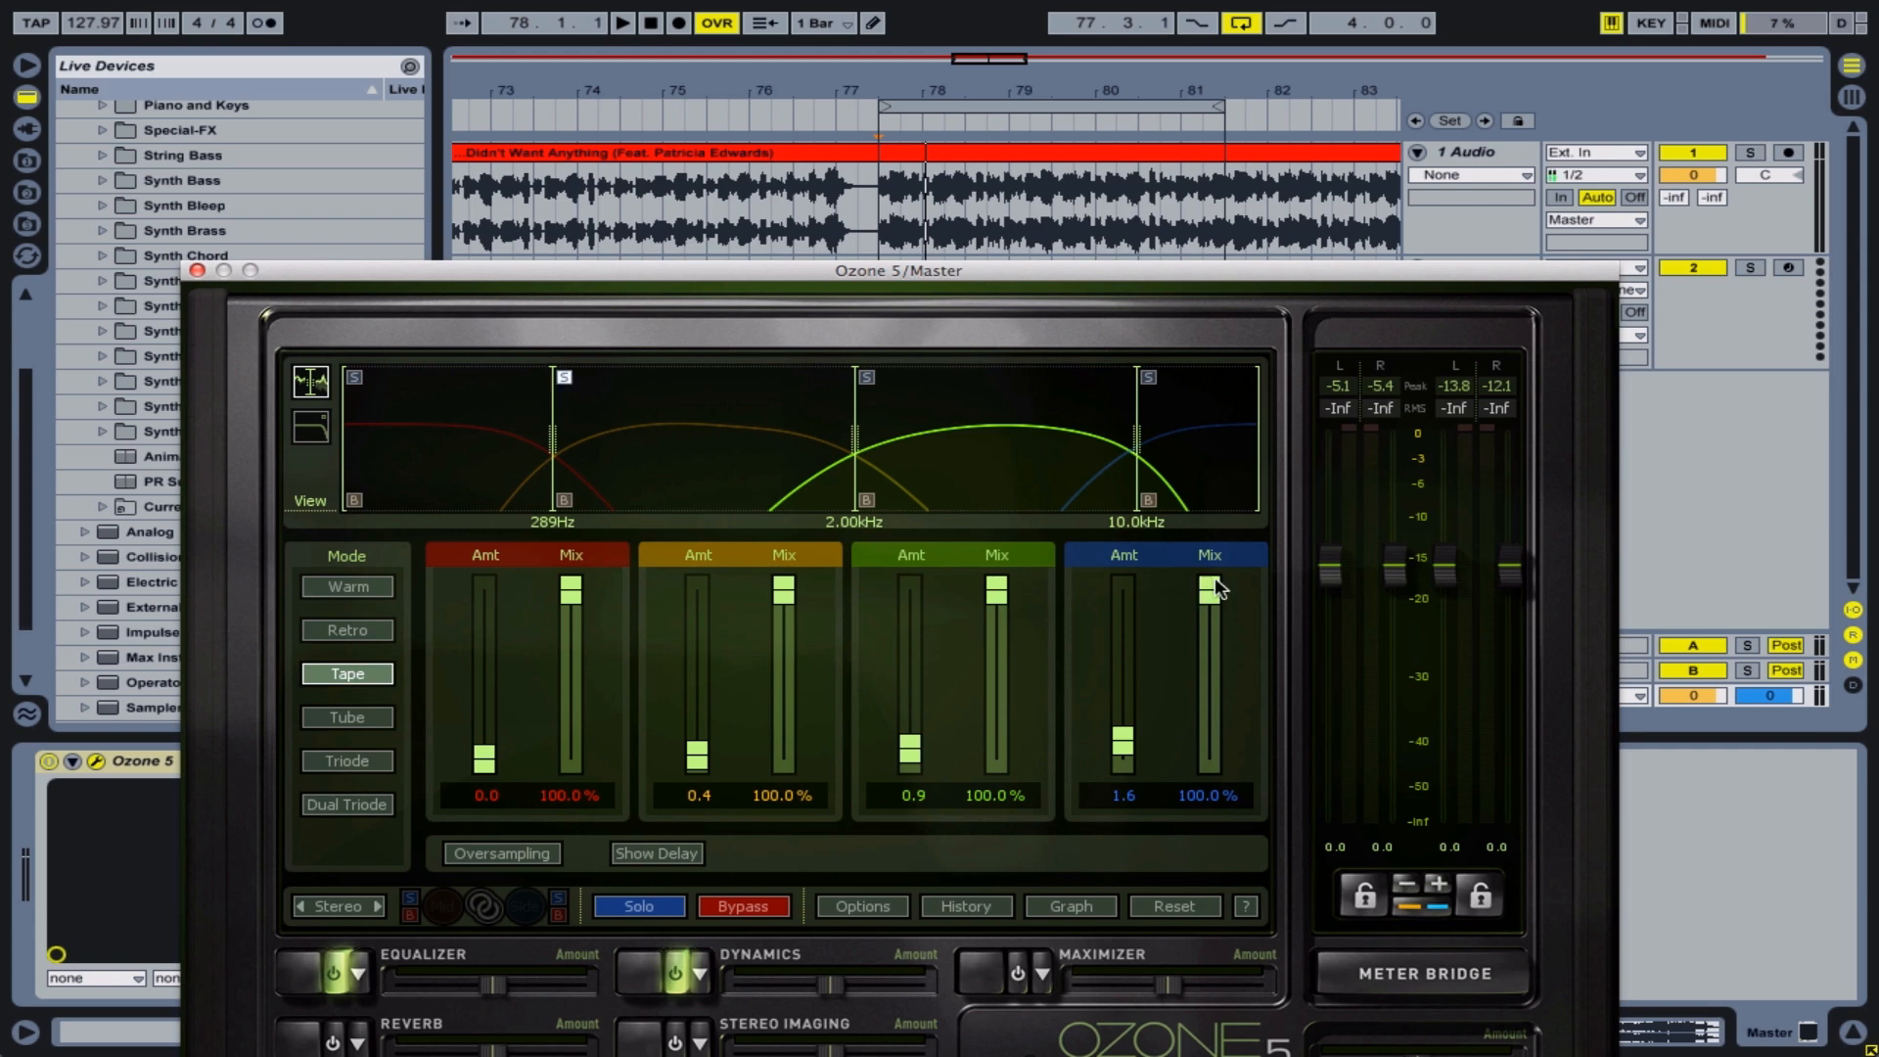
Lower the exciter mix to 74.2% on the blue band, 70.3% on the green band and 71.9% on the orange band
key(space)
drag(1212, 583, 1209, 757)
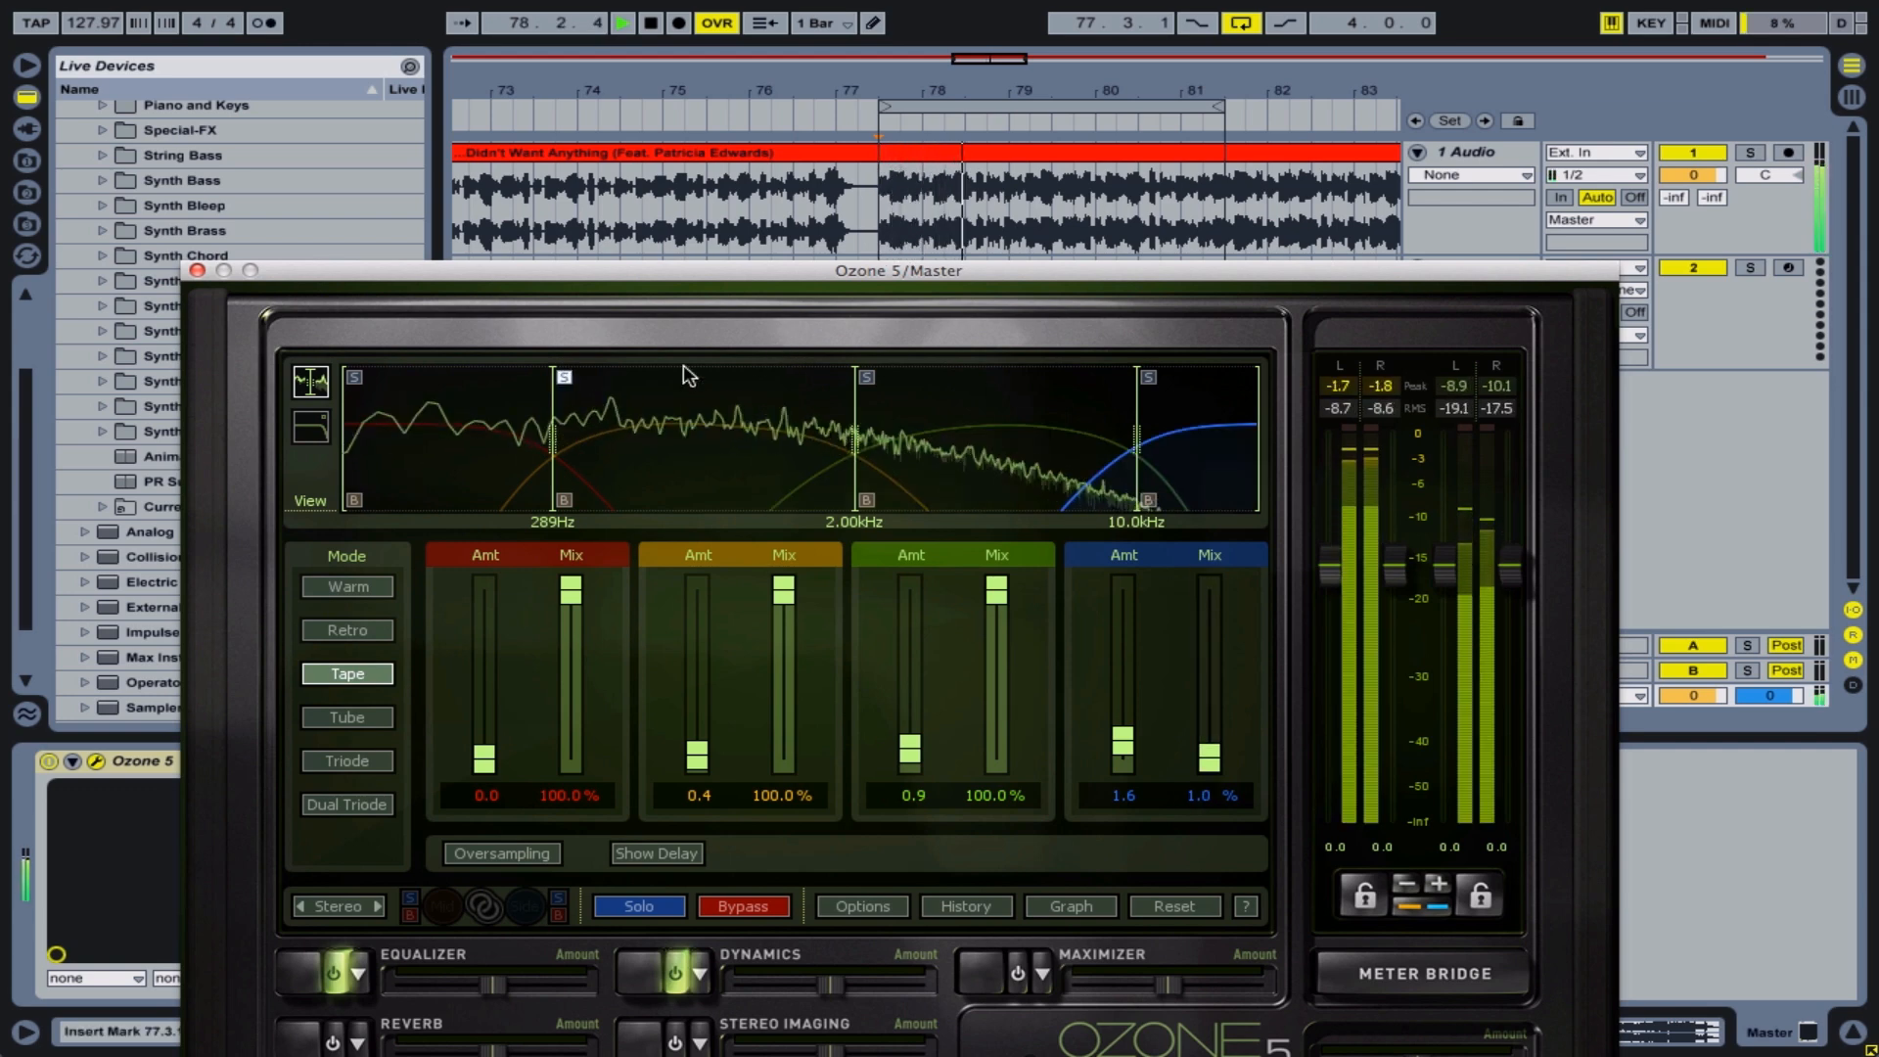
drag(1210, 757, 1210, 636)
drag(996, 587, 1003, 645)
drag(784, 589, 794, 631)
Fine-tune the exciter amounts to 0.8 on the orange band, 1.3 on the green band and 2.0 on the blue band
drag(701, 754, 701, 750)
drag(911, 769, 912, 744)
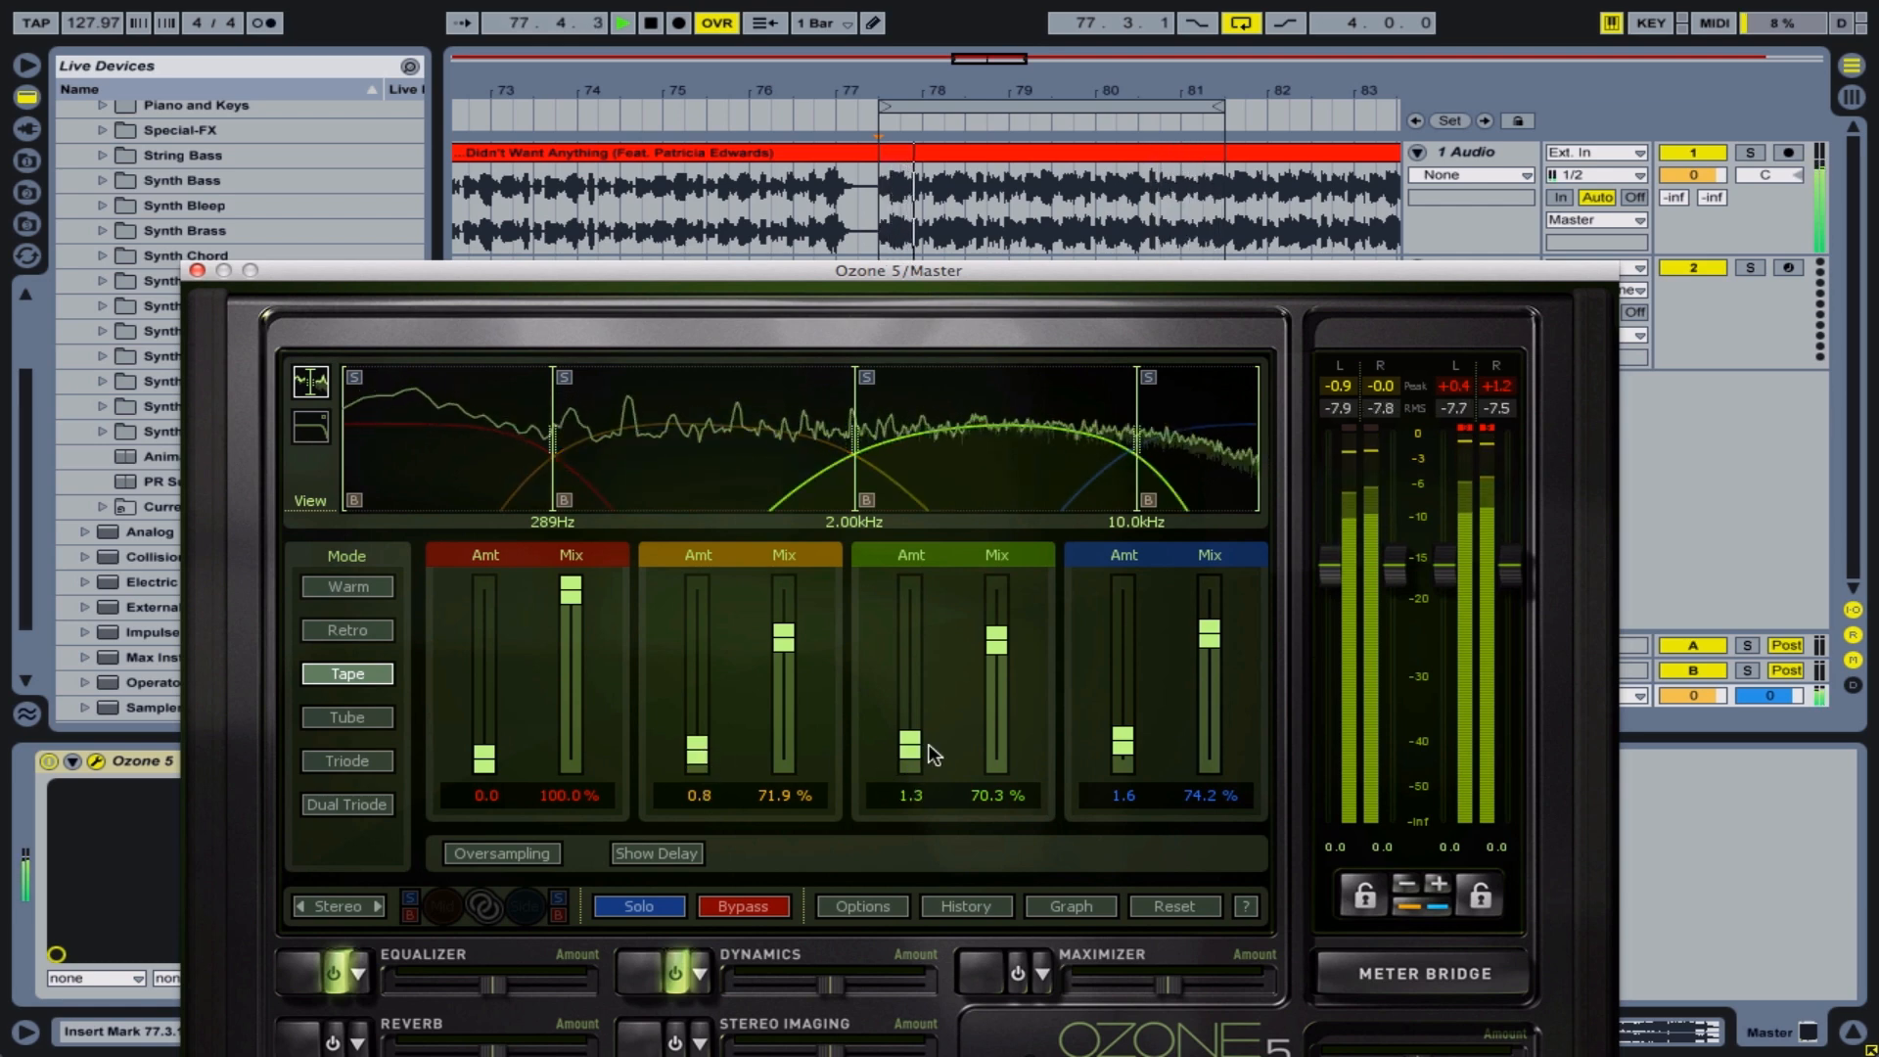
drag(1123, 749, 1122, 744)
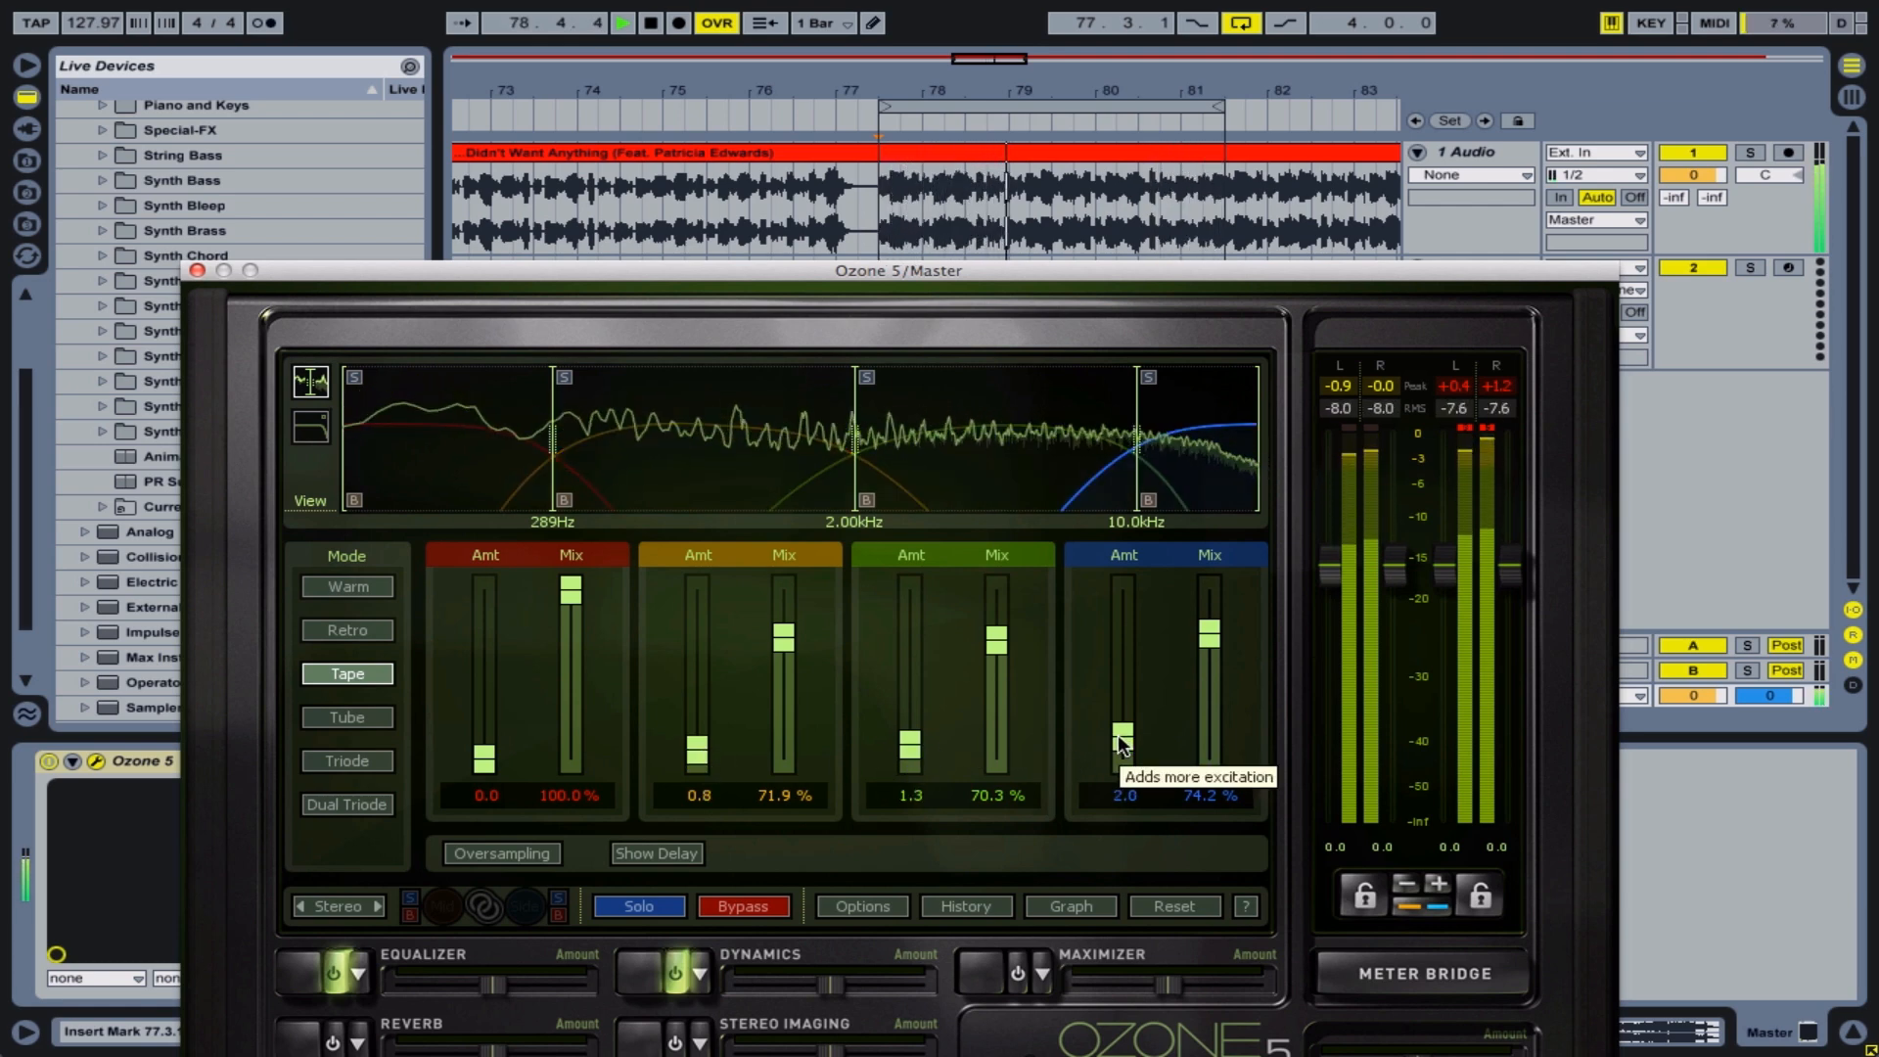
key(space)
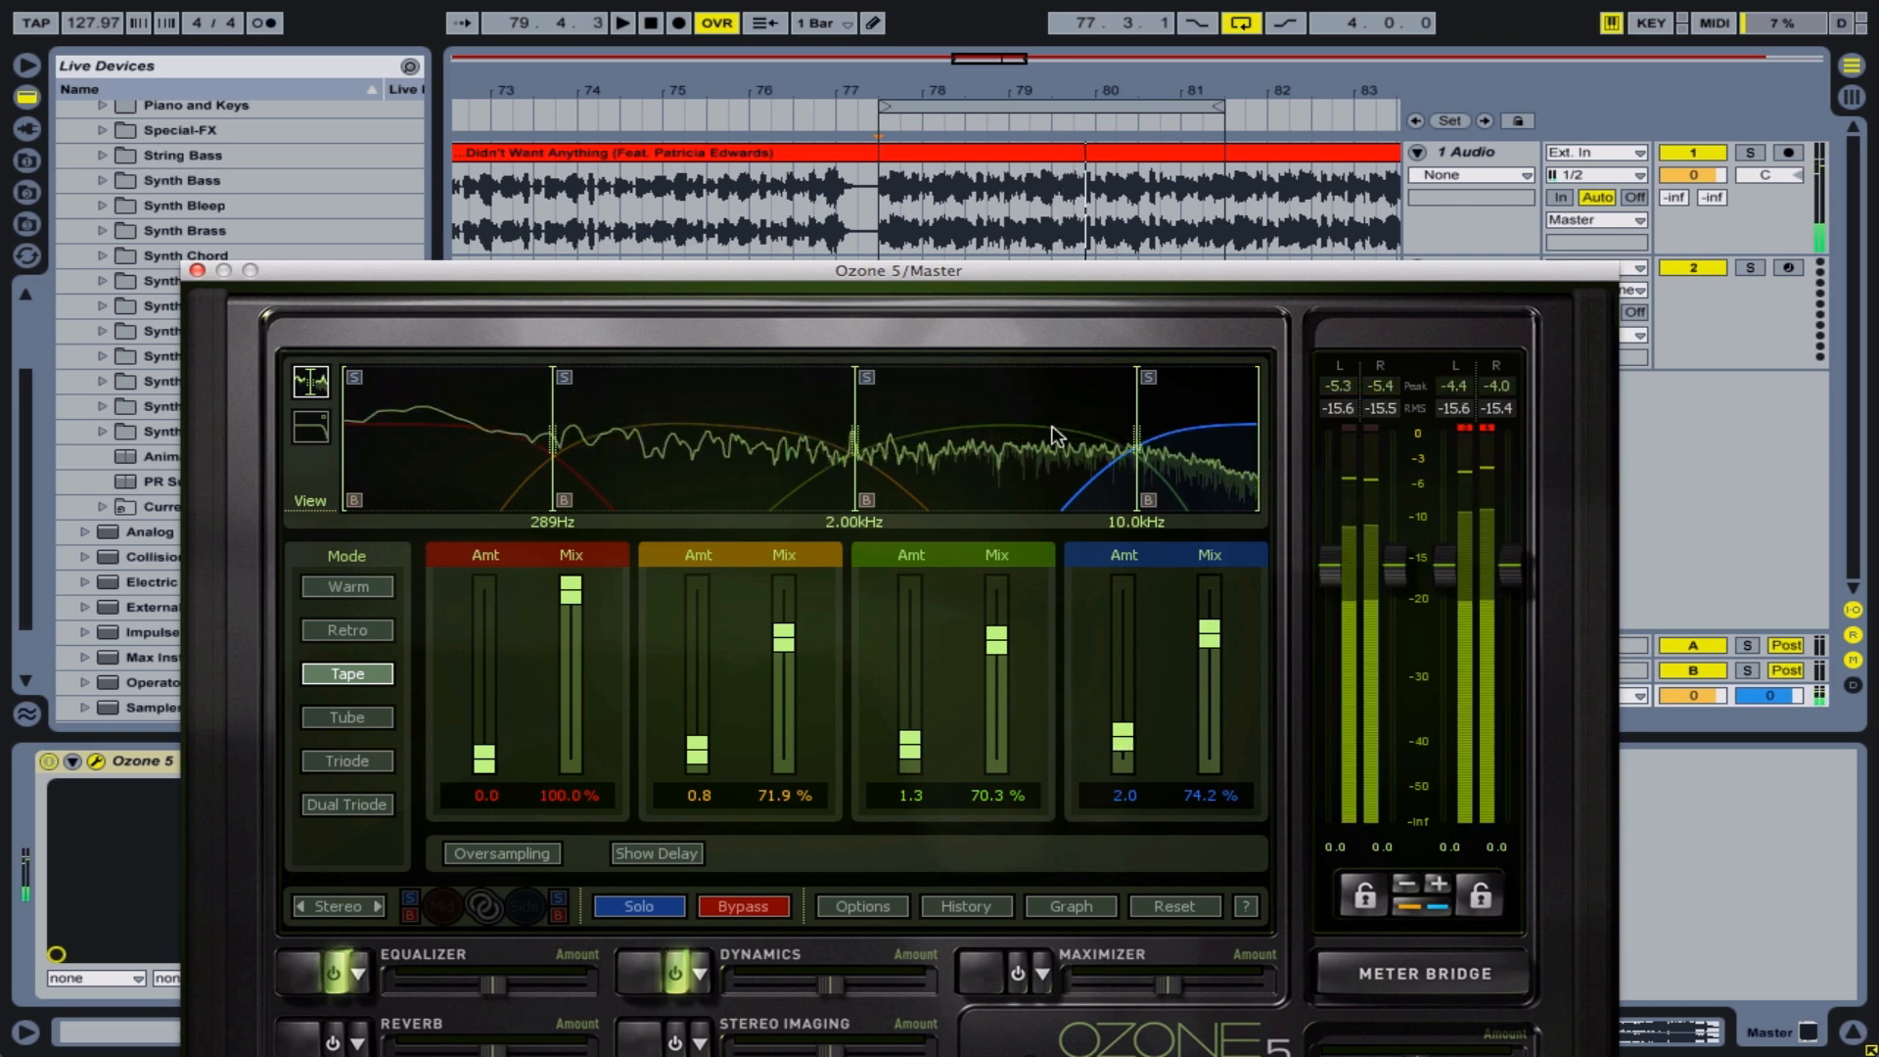
Play the loop and compare the sound with the Harmonic Exciter bypassed and active, leaving it active
drag(982, 266, 1065, 70)
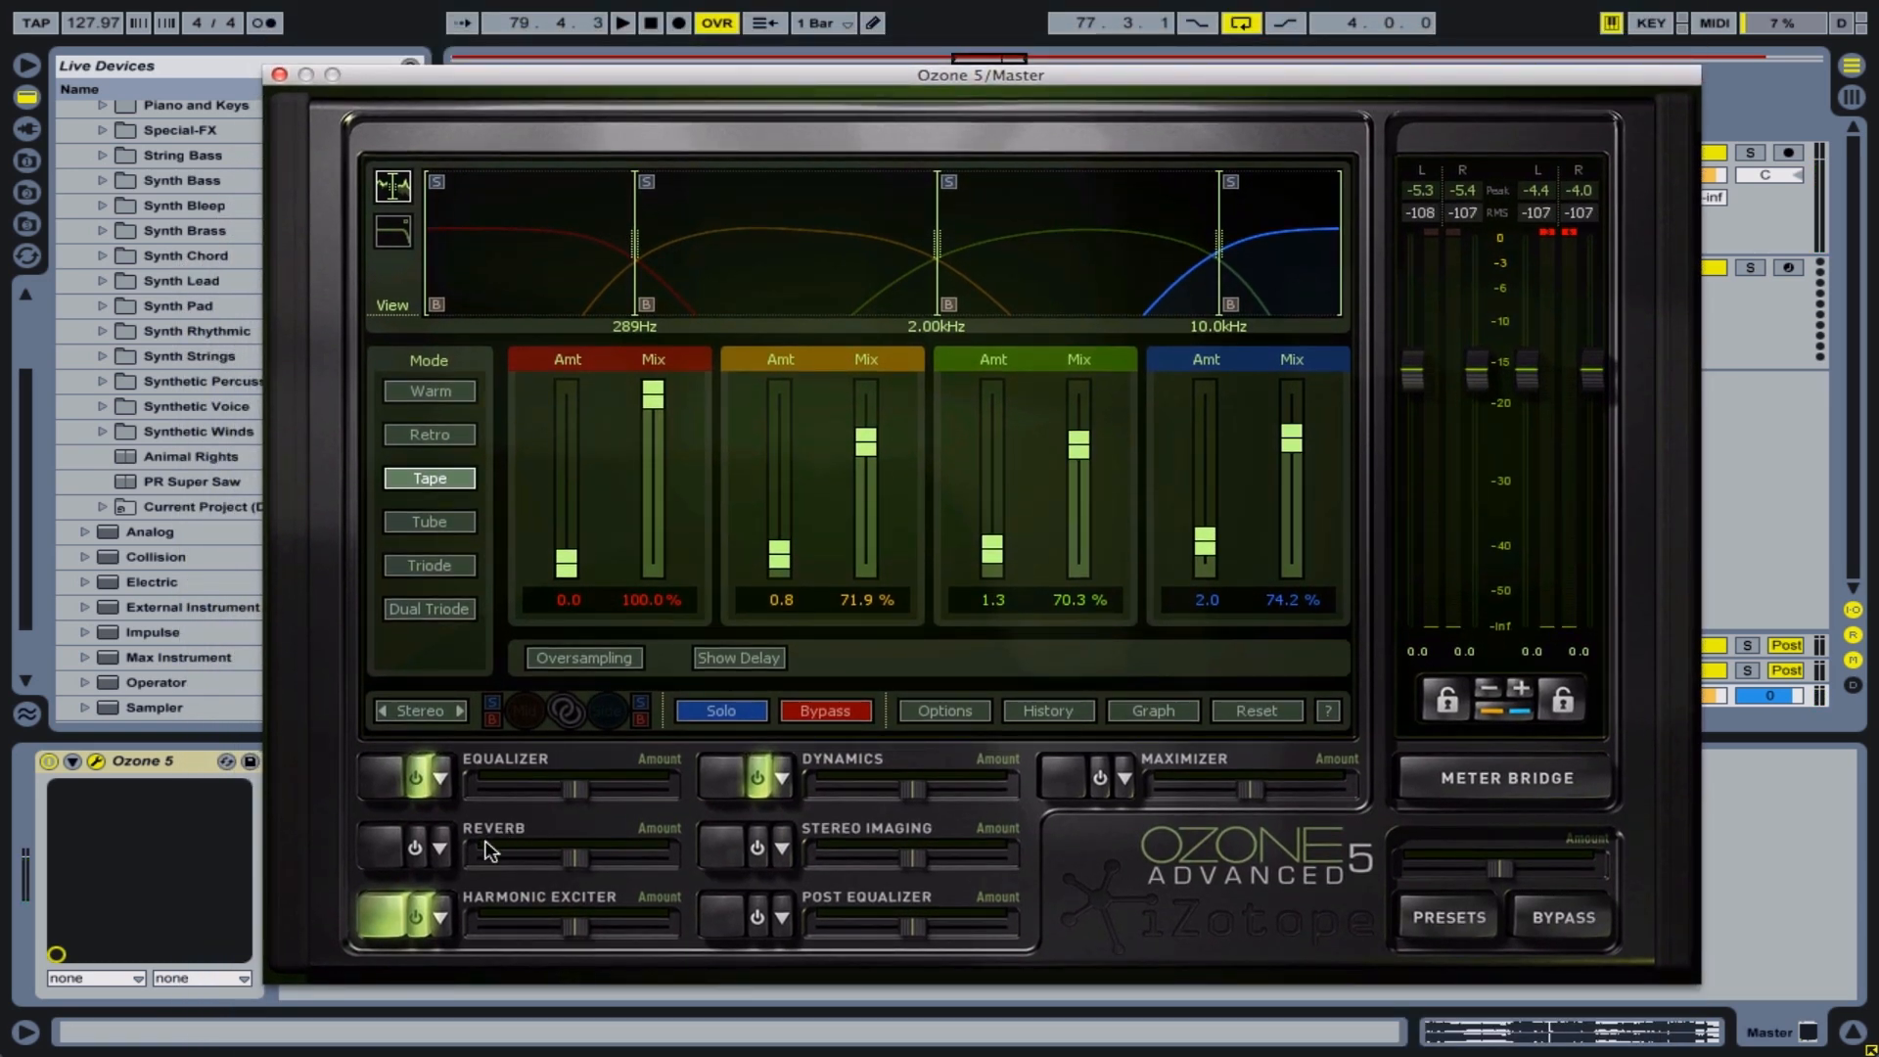
click(845, 719)
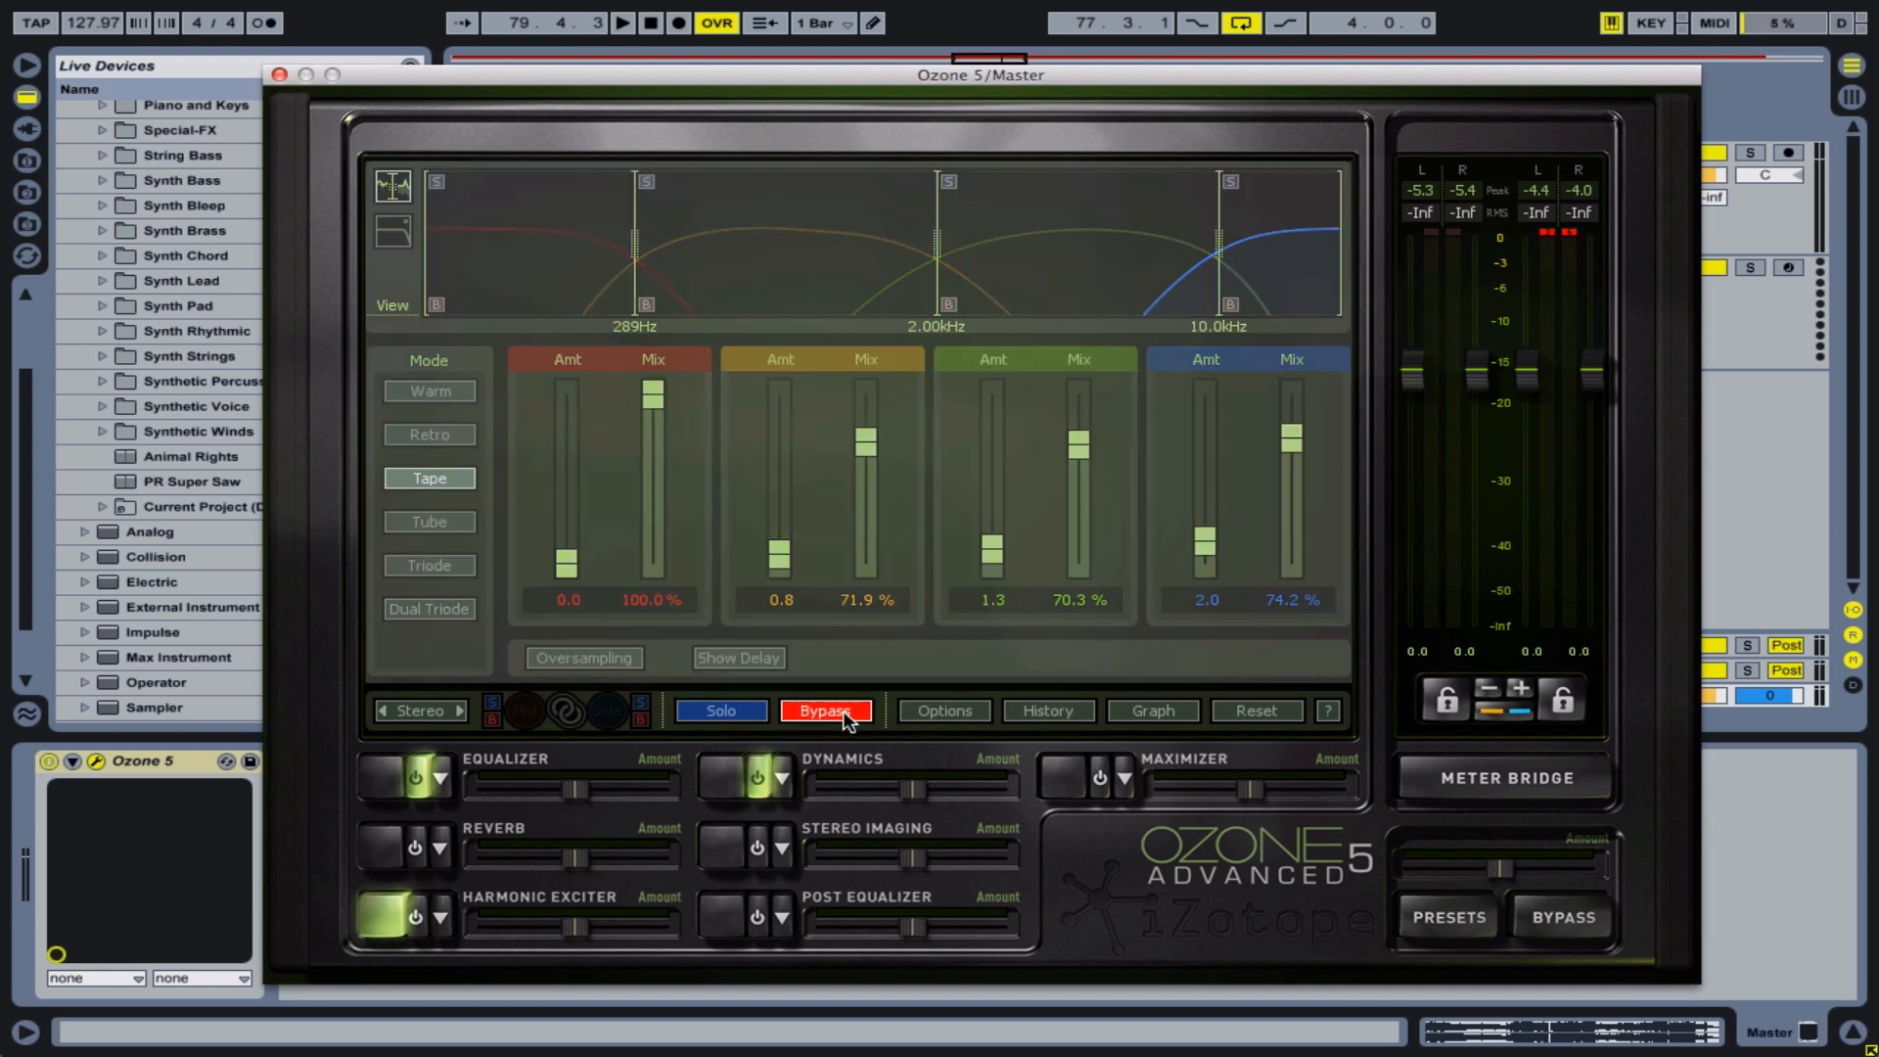
key(space)
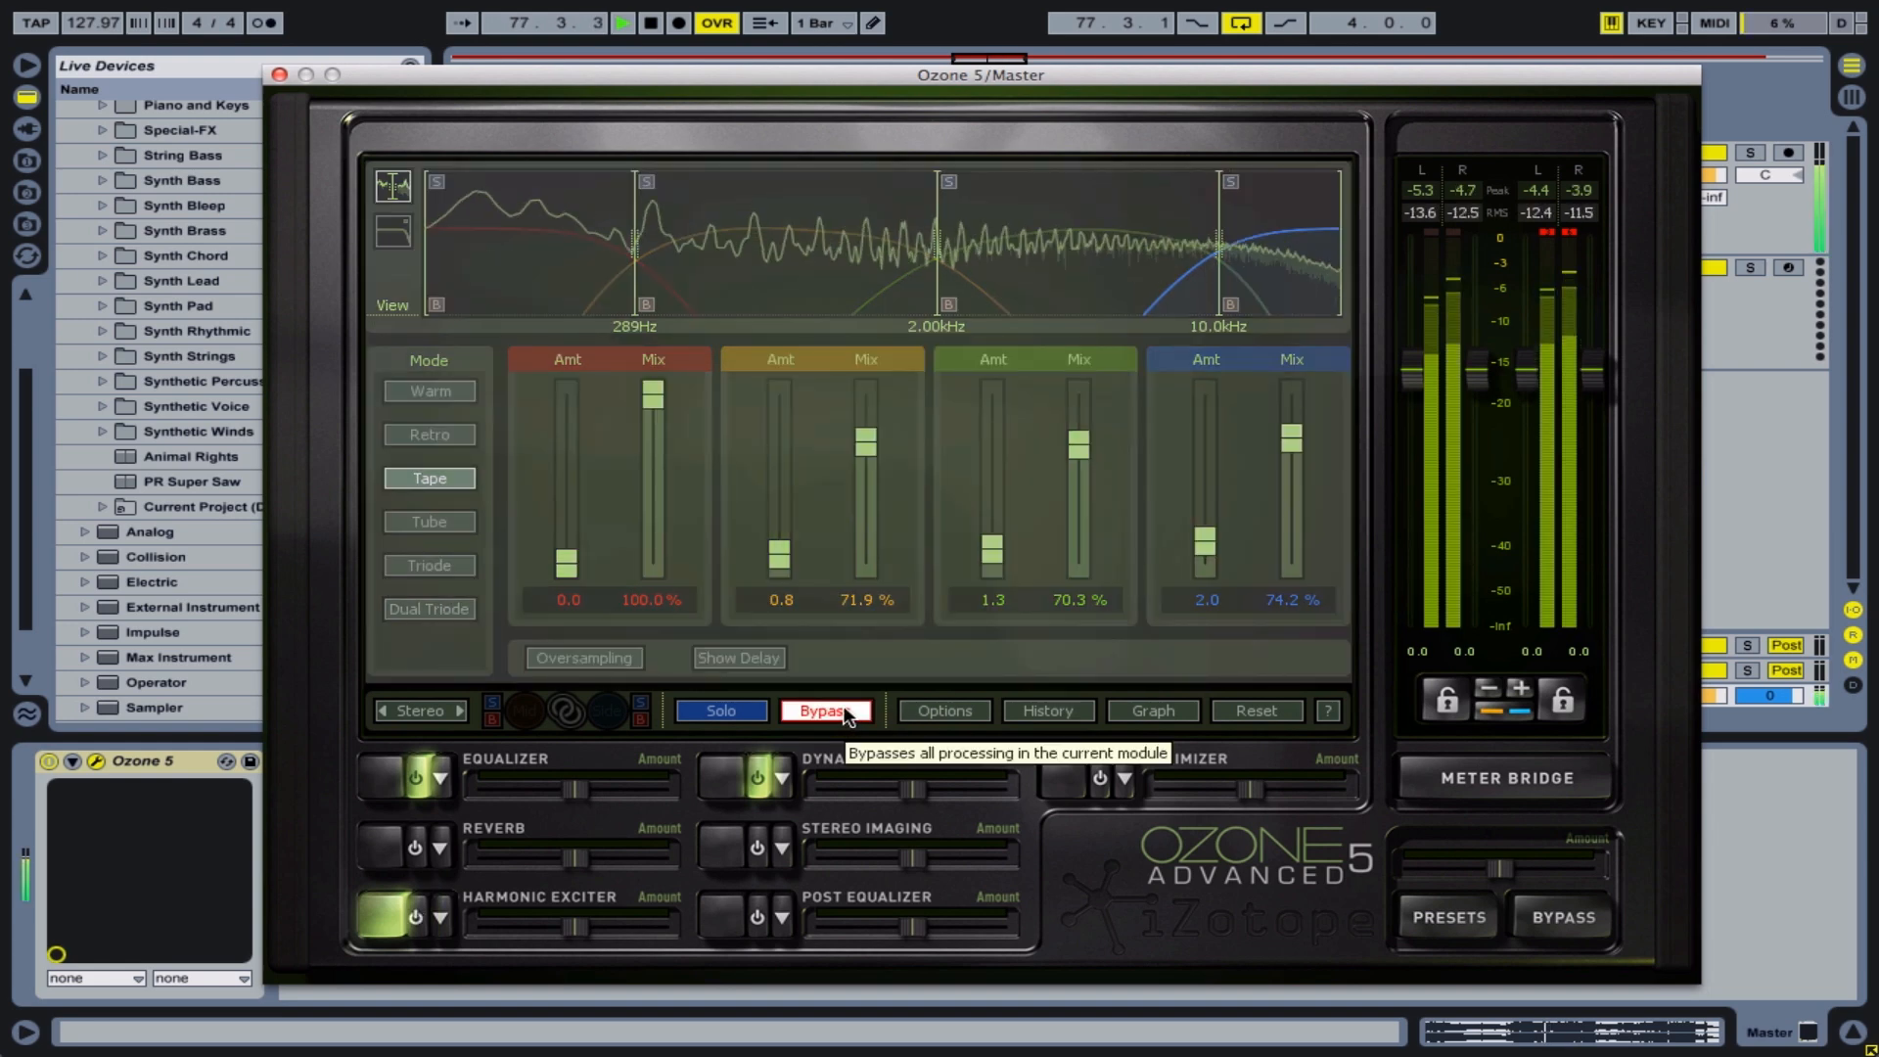
click(845, 719)
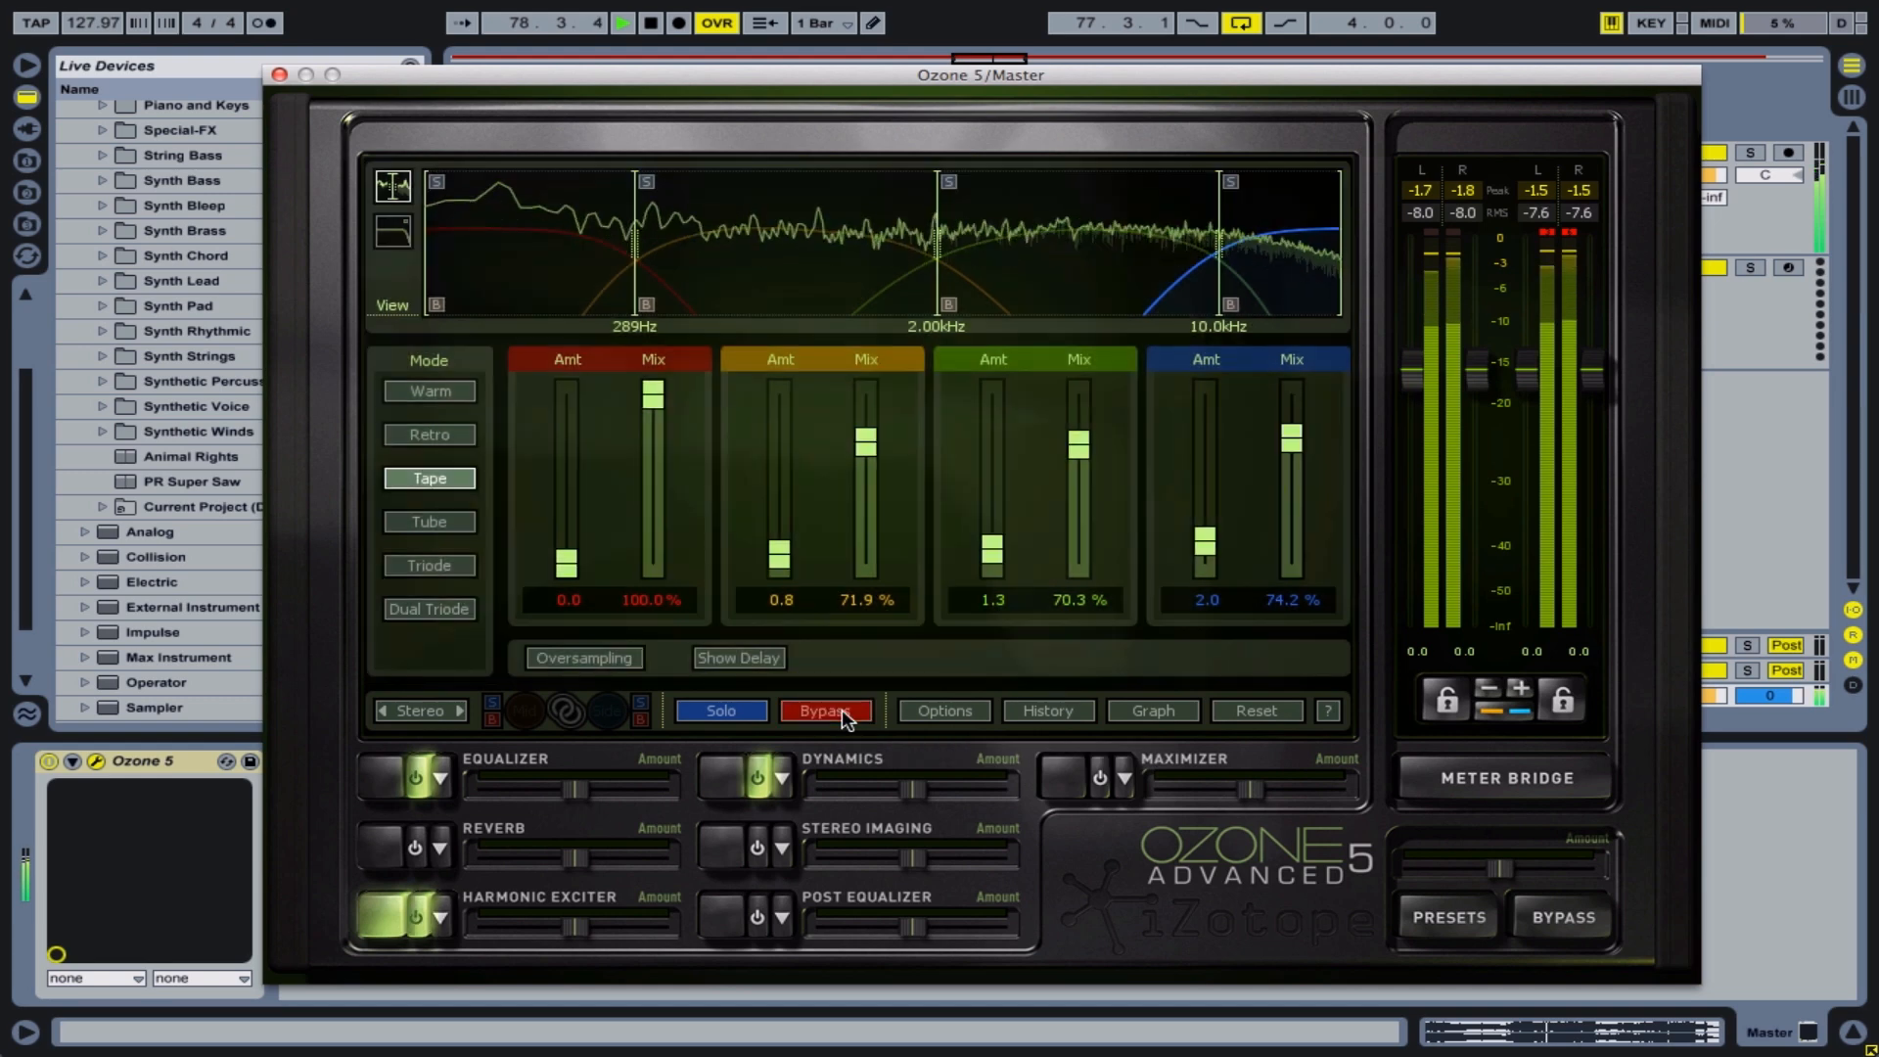
click(845, 719)
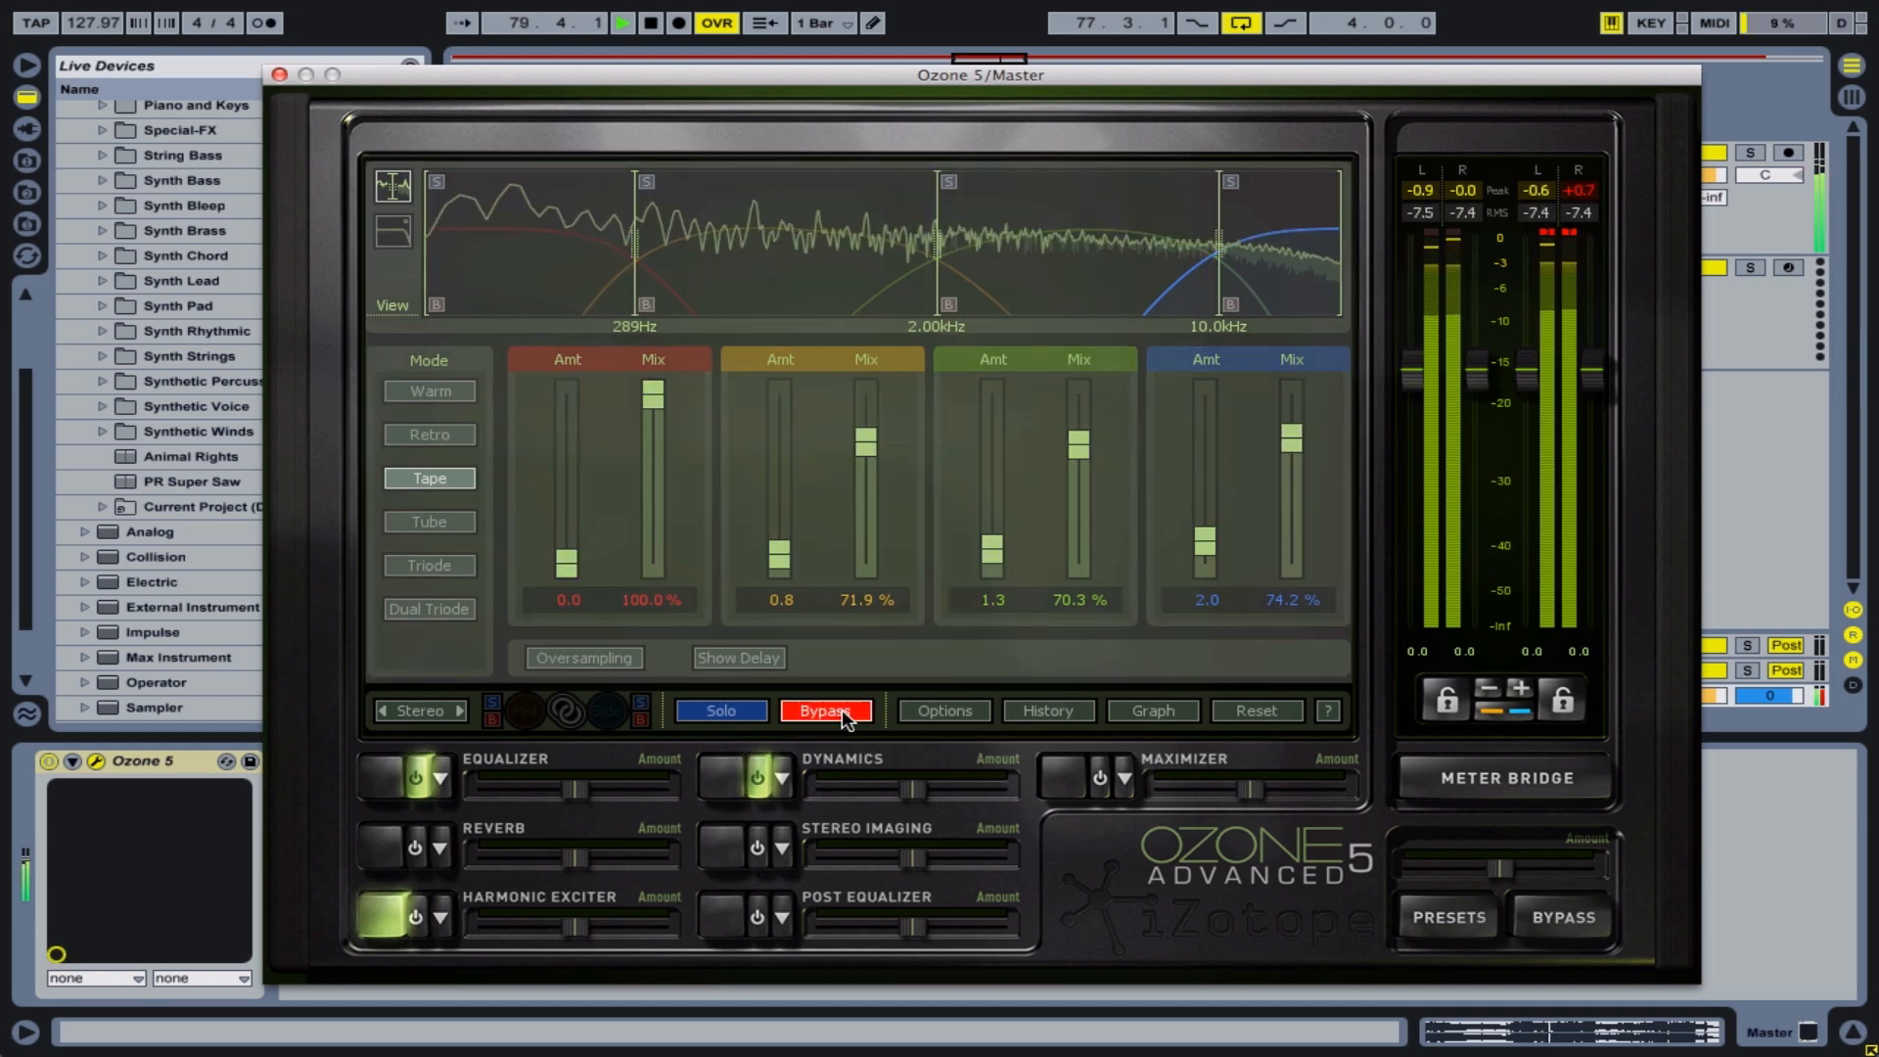
click(845, 720)
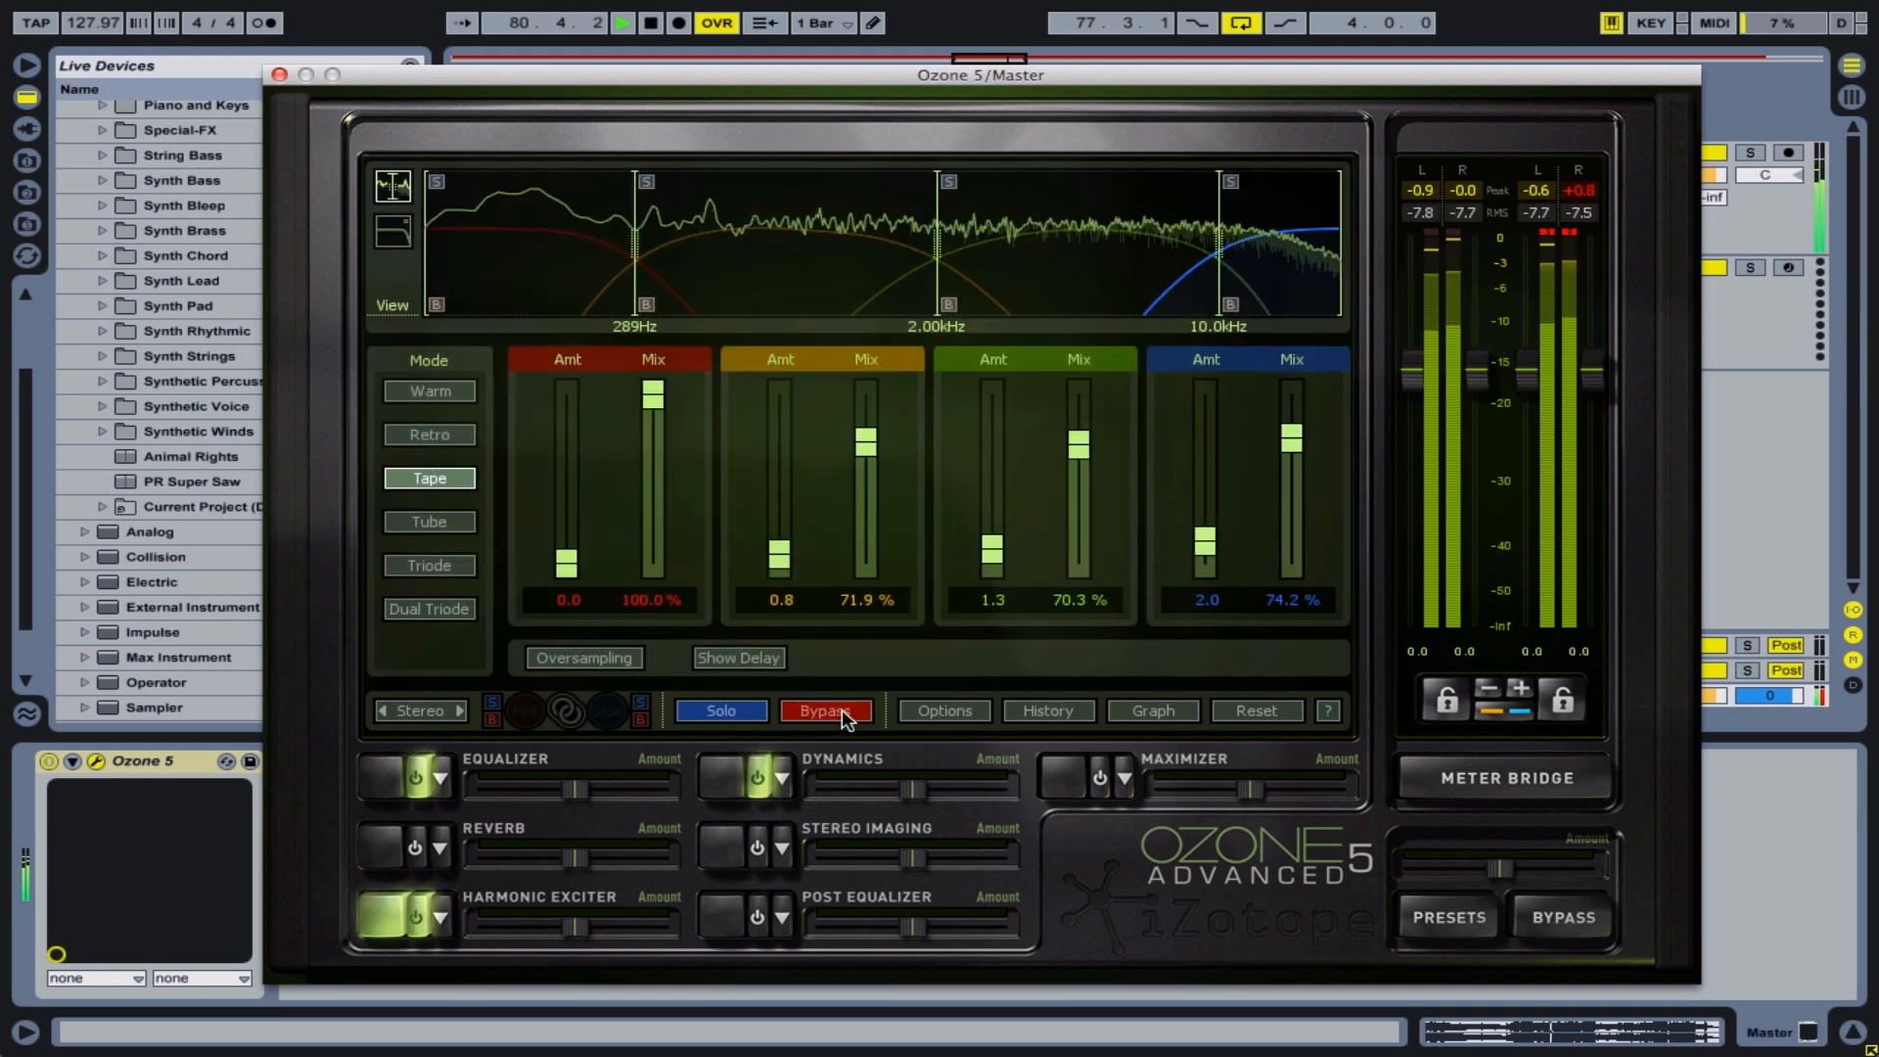
key(space)
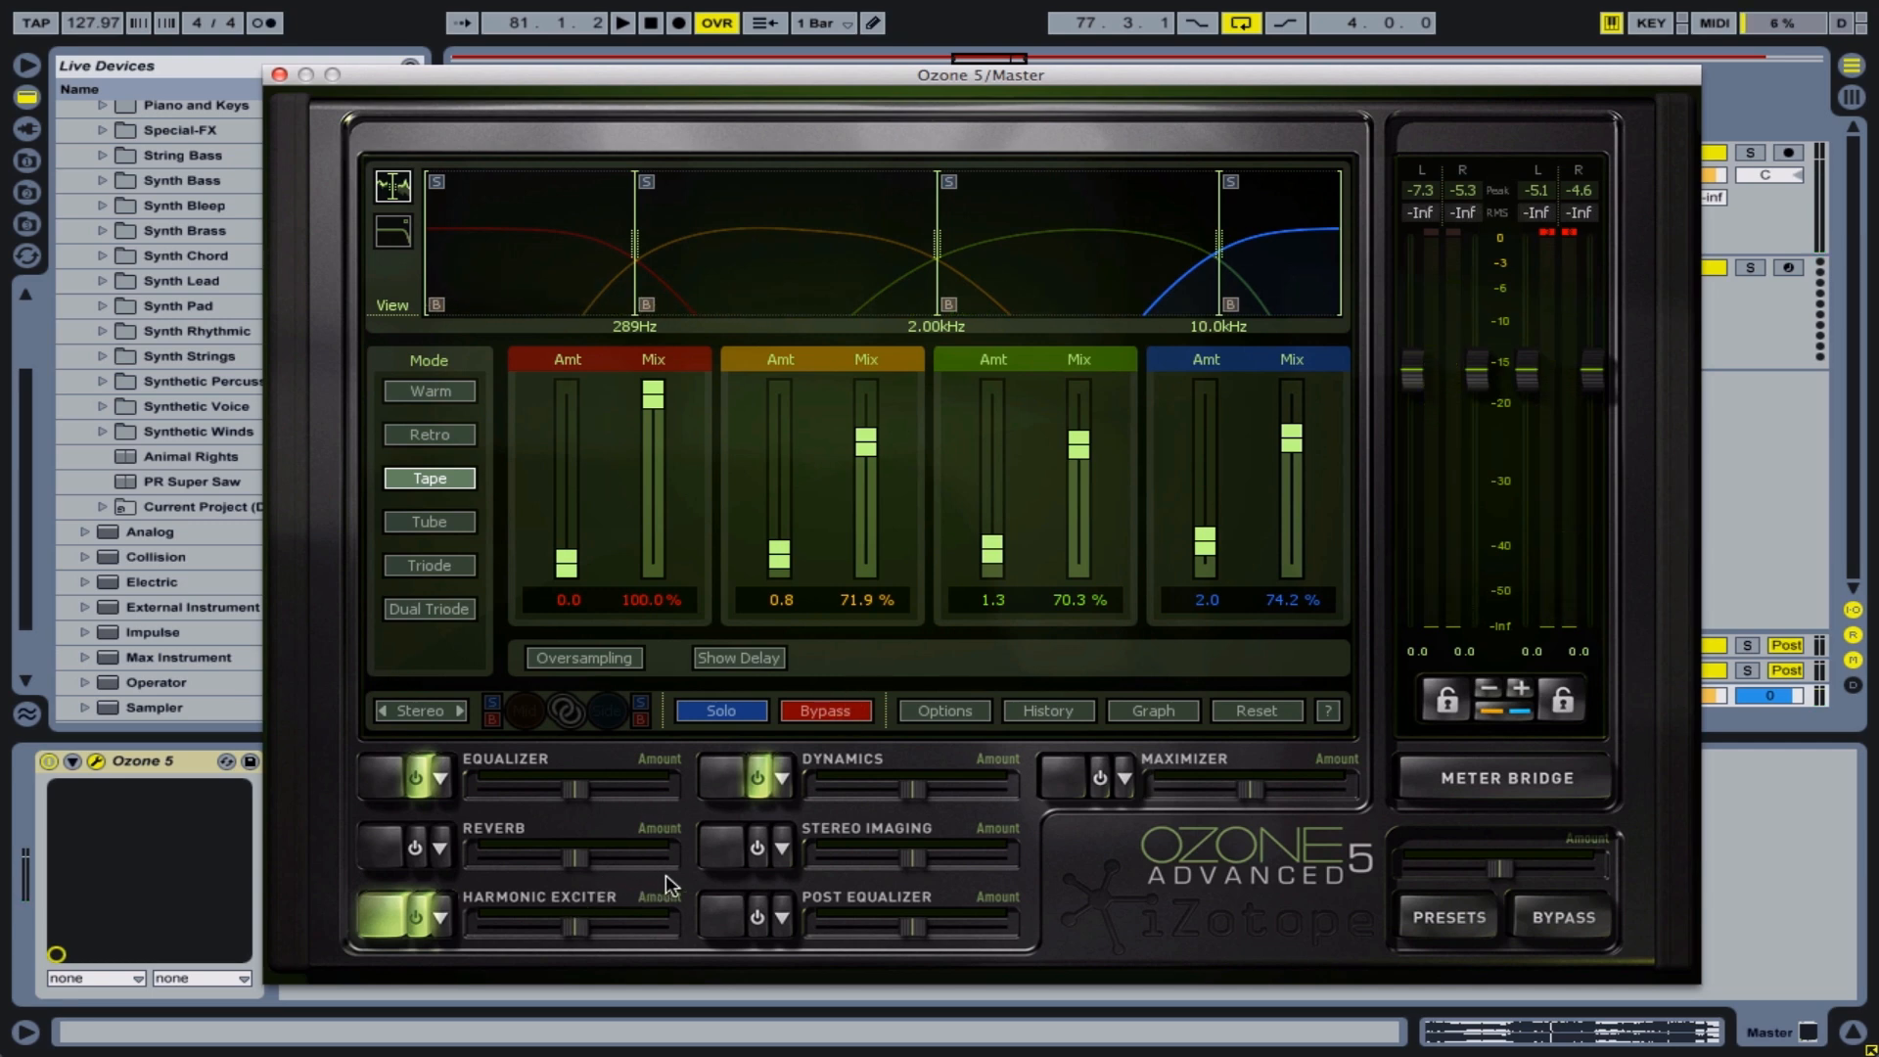
Activate the Stereo Imaging module and widen Band 4 to 35.9% while the loop plays
click(719, 852)
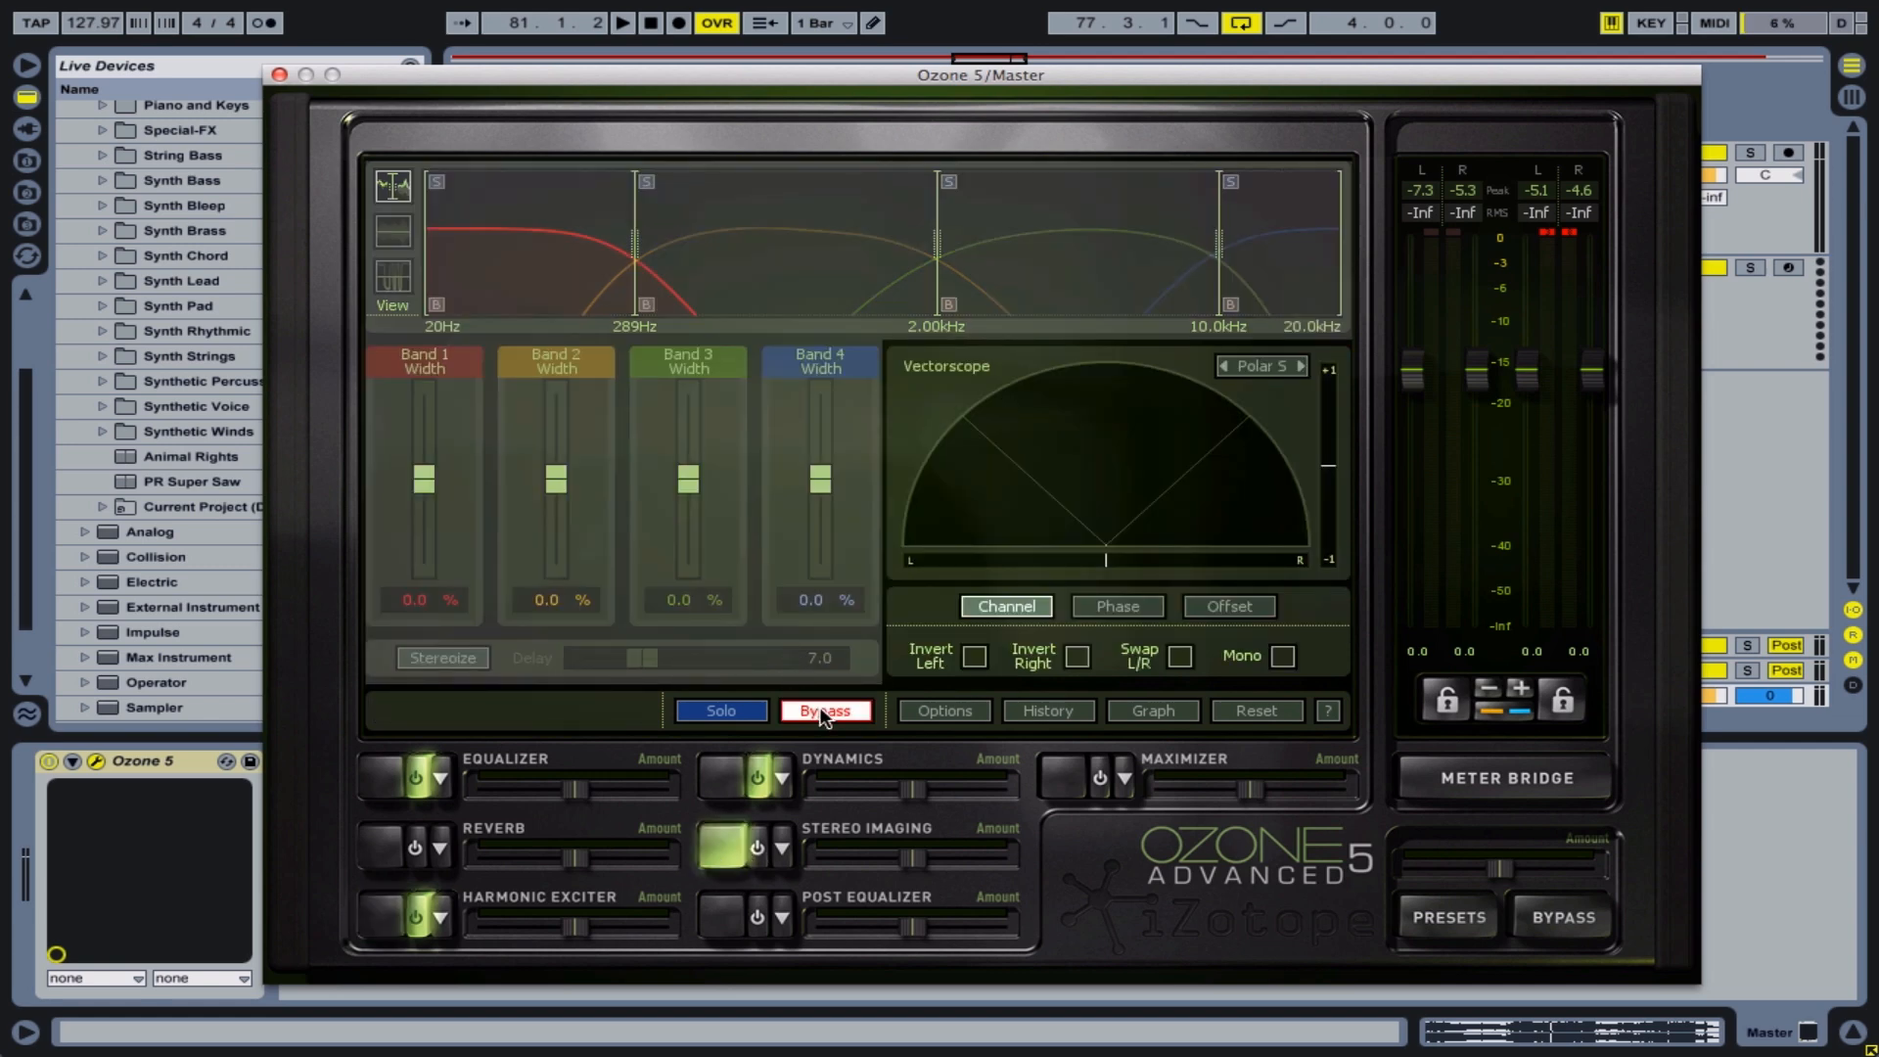
click(825, 711)
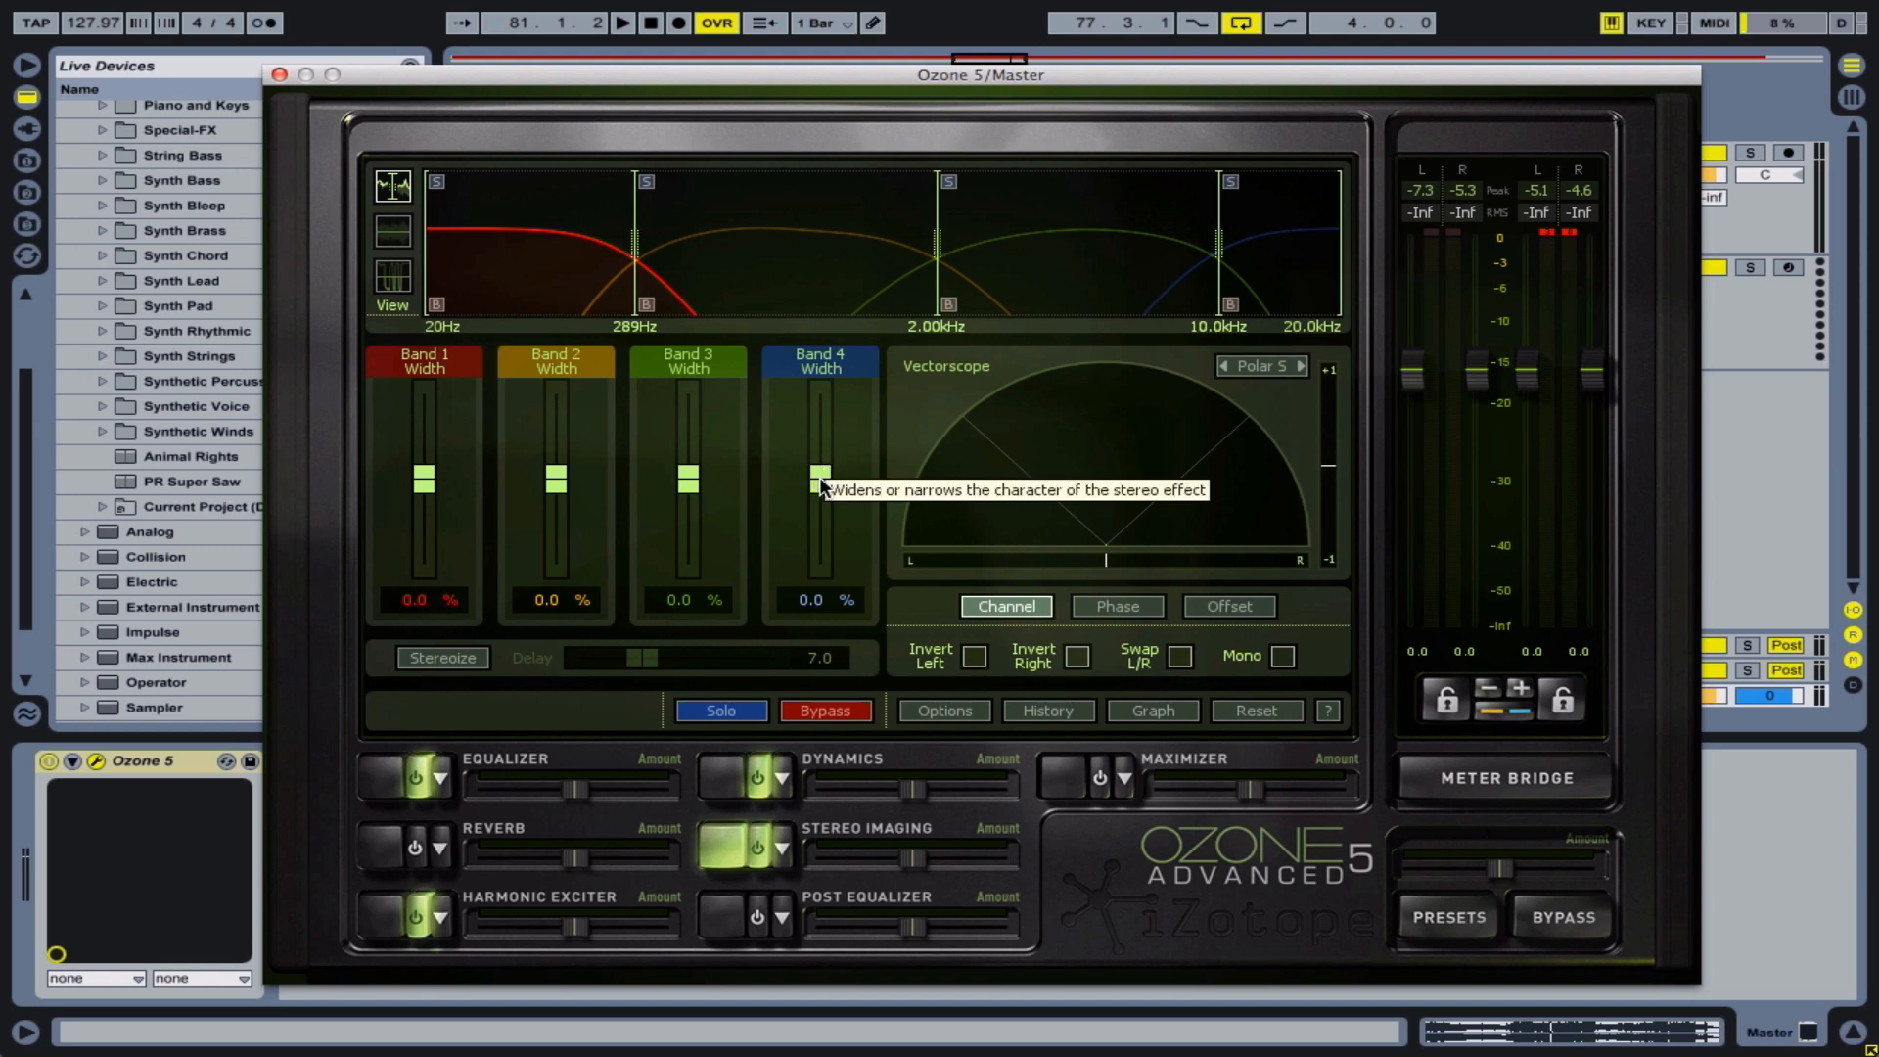
key(space)
drag(818, 478, 820, 446)
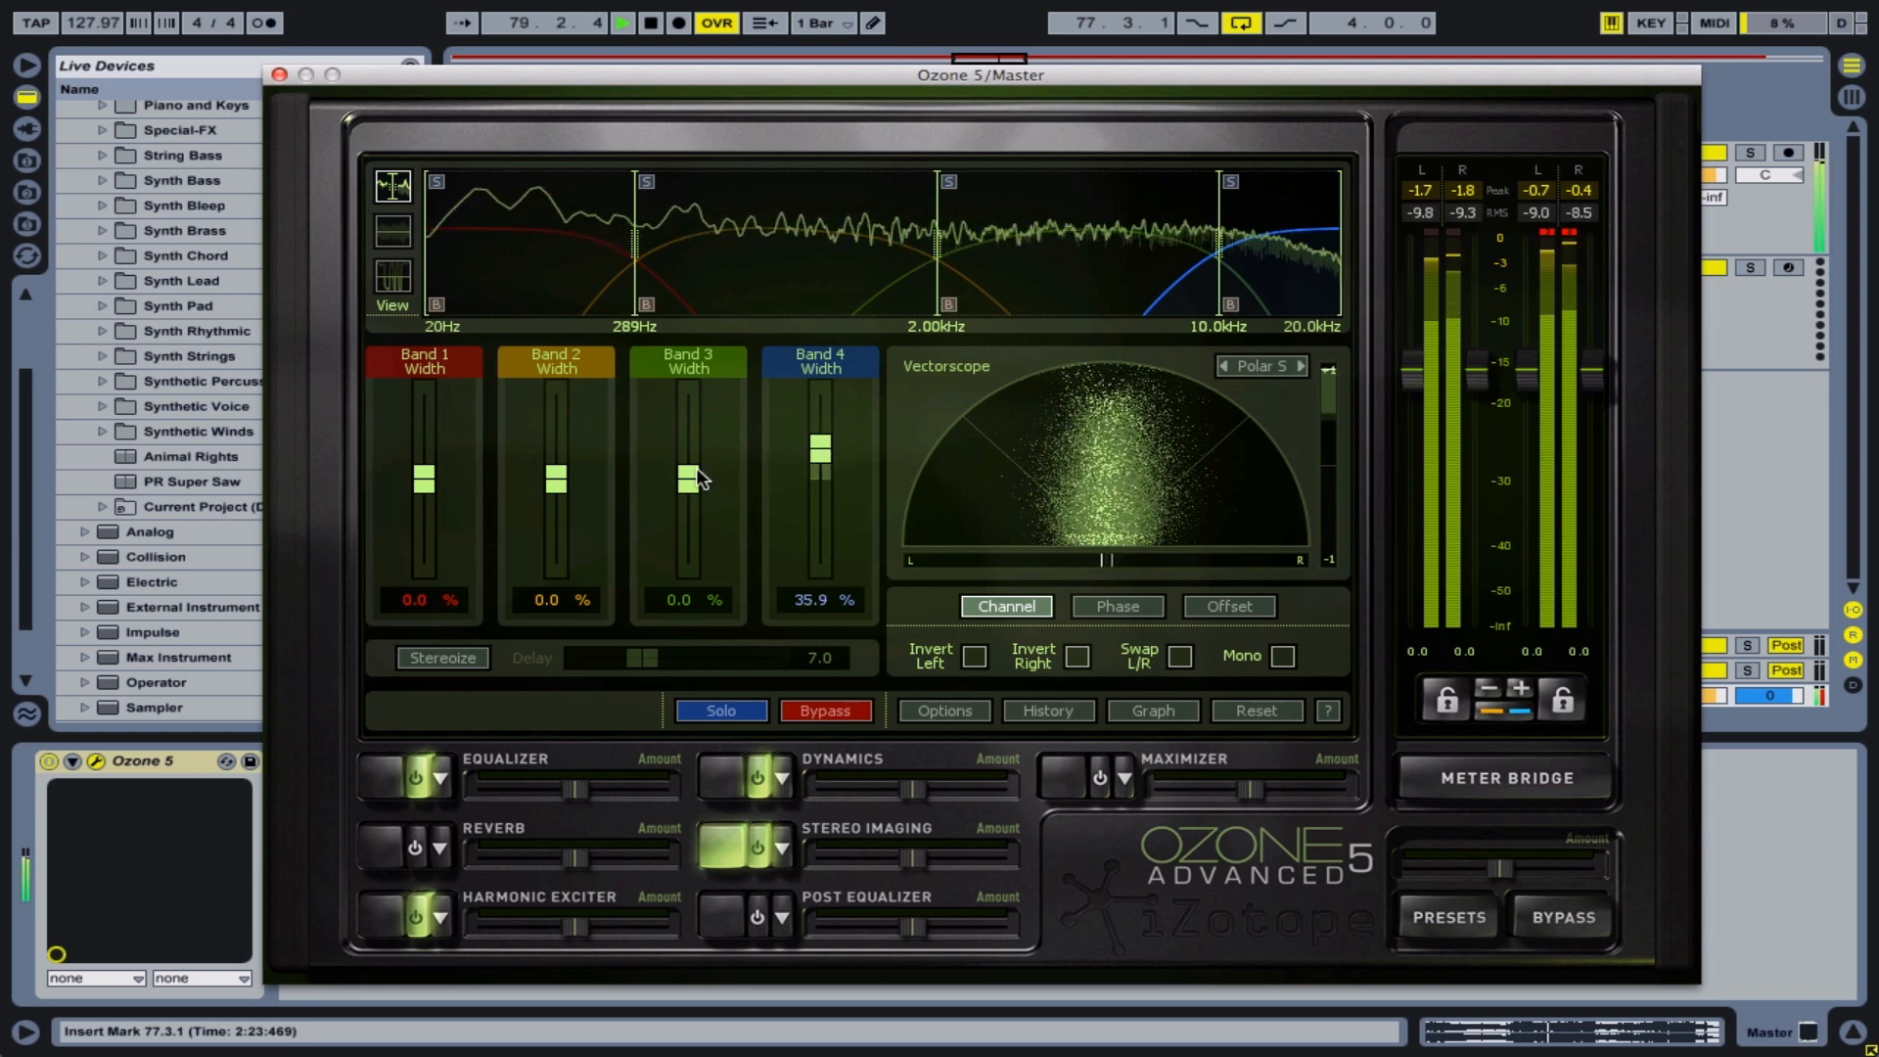
Set the stereo widths to 4.7% on Band 1, 17.2% on Band 2, 29.7% on Band 3 and 42.2% on Band 4, and stop playback
mouse_move(695, 479)
mouse_down()
mouse_move(695, 454)
mouse_move(711, 462)
mouse_up()
drag(823, 449, 820, 443)
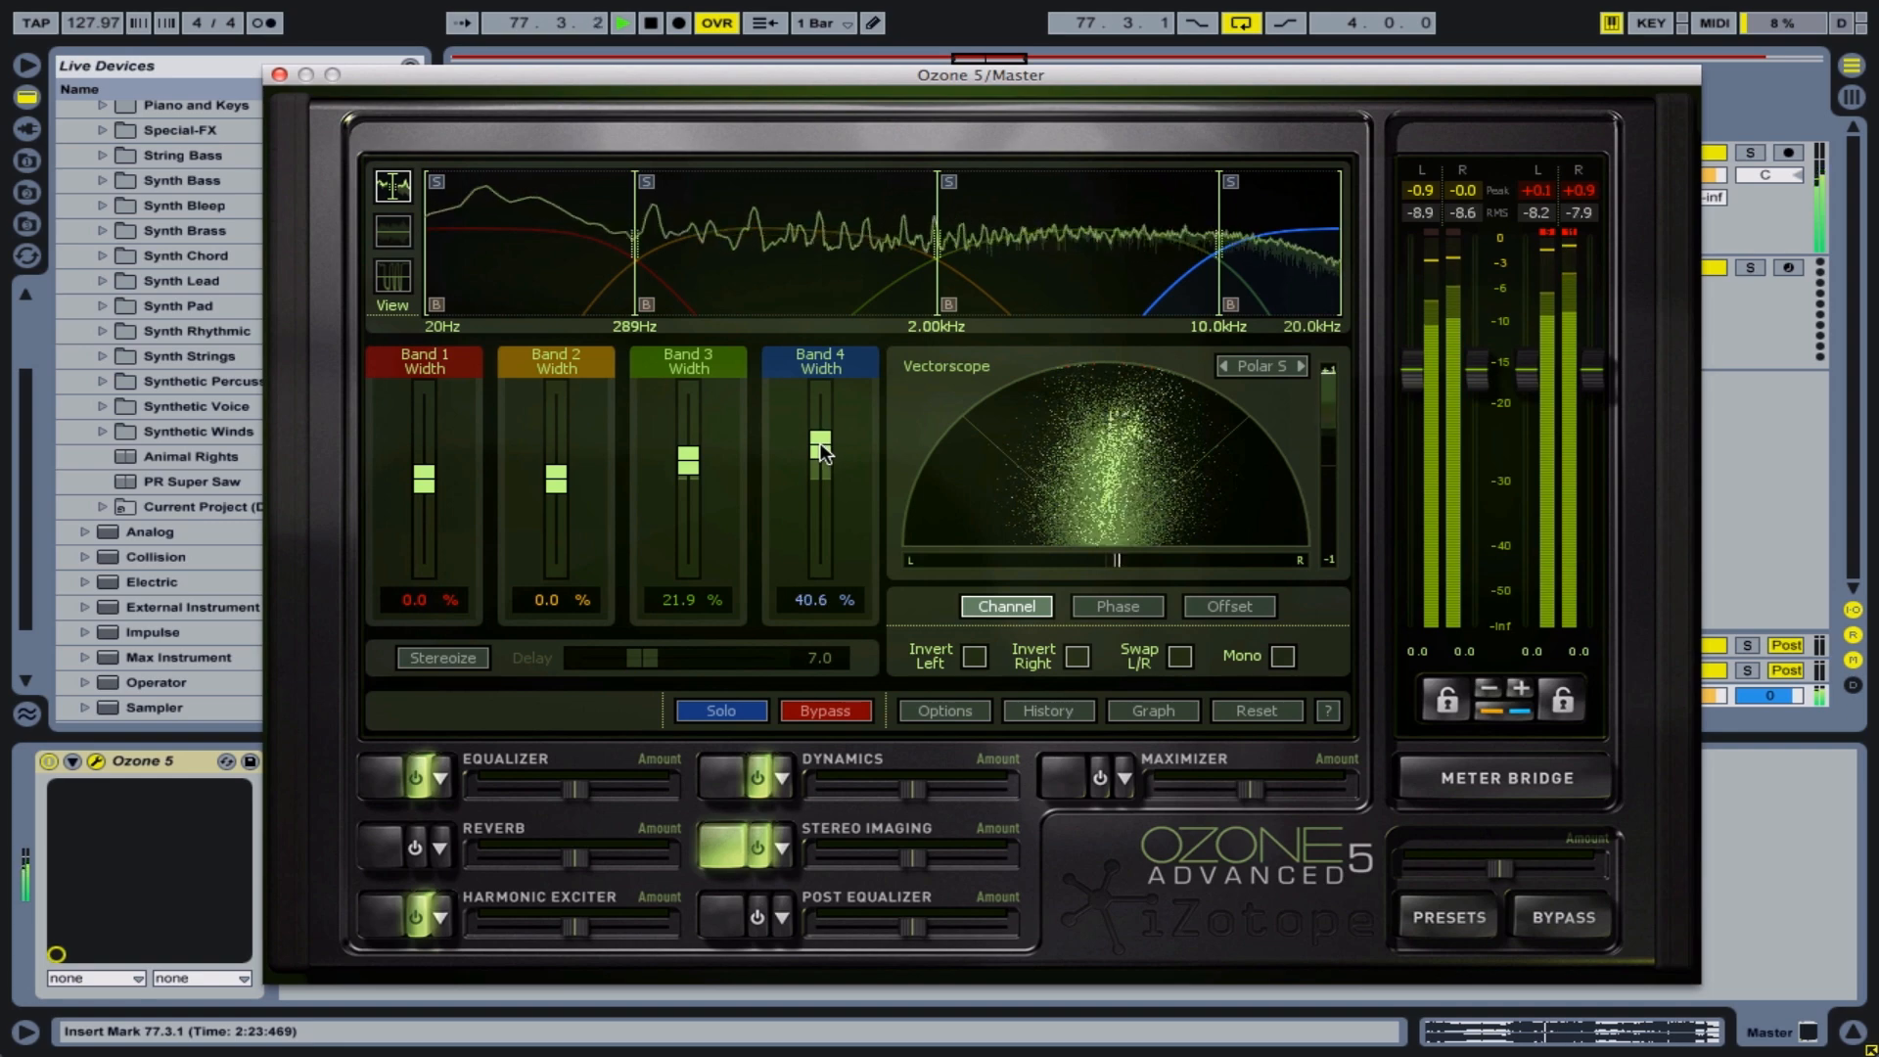
drag(697, 462, 697, 459)
drag(556, 479, 564, 476)
drag(685, 469, 689, 463)
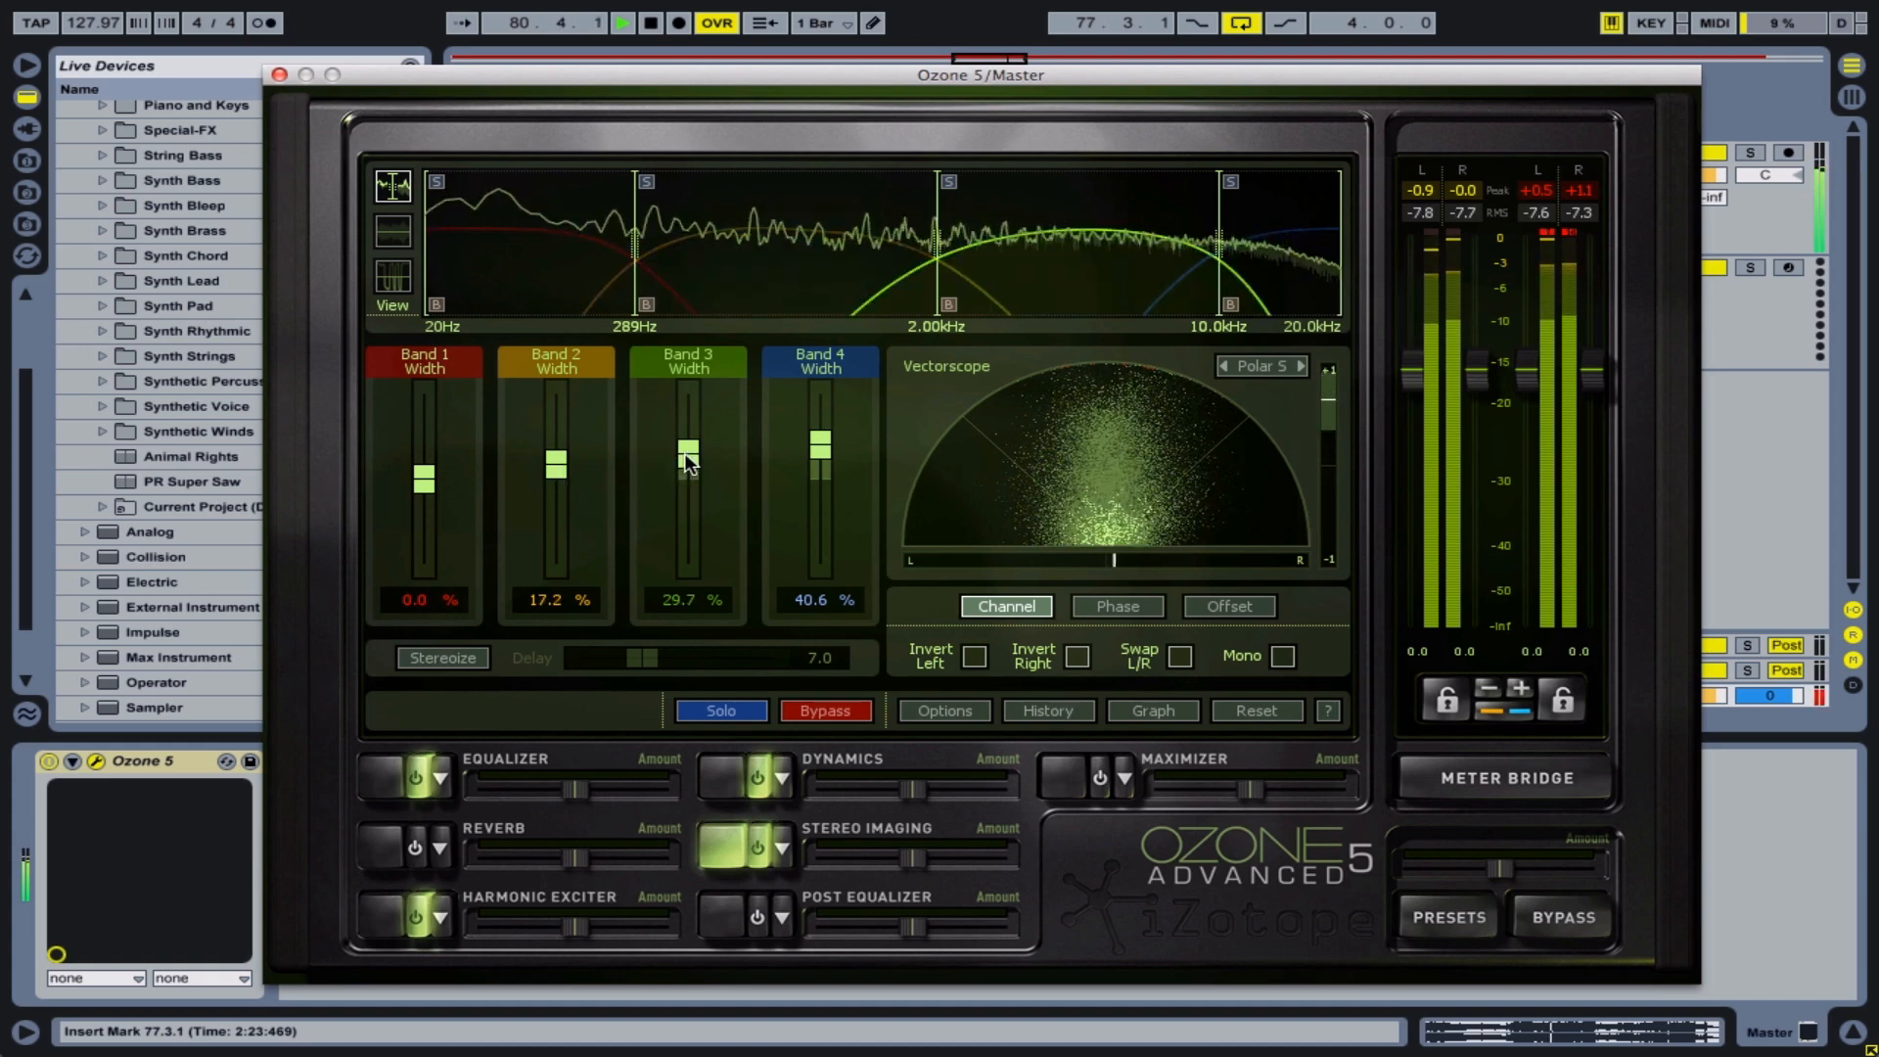
drag(820, 448, 818, 439)
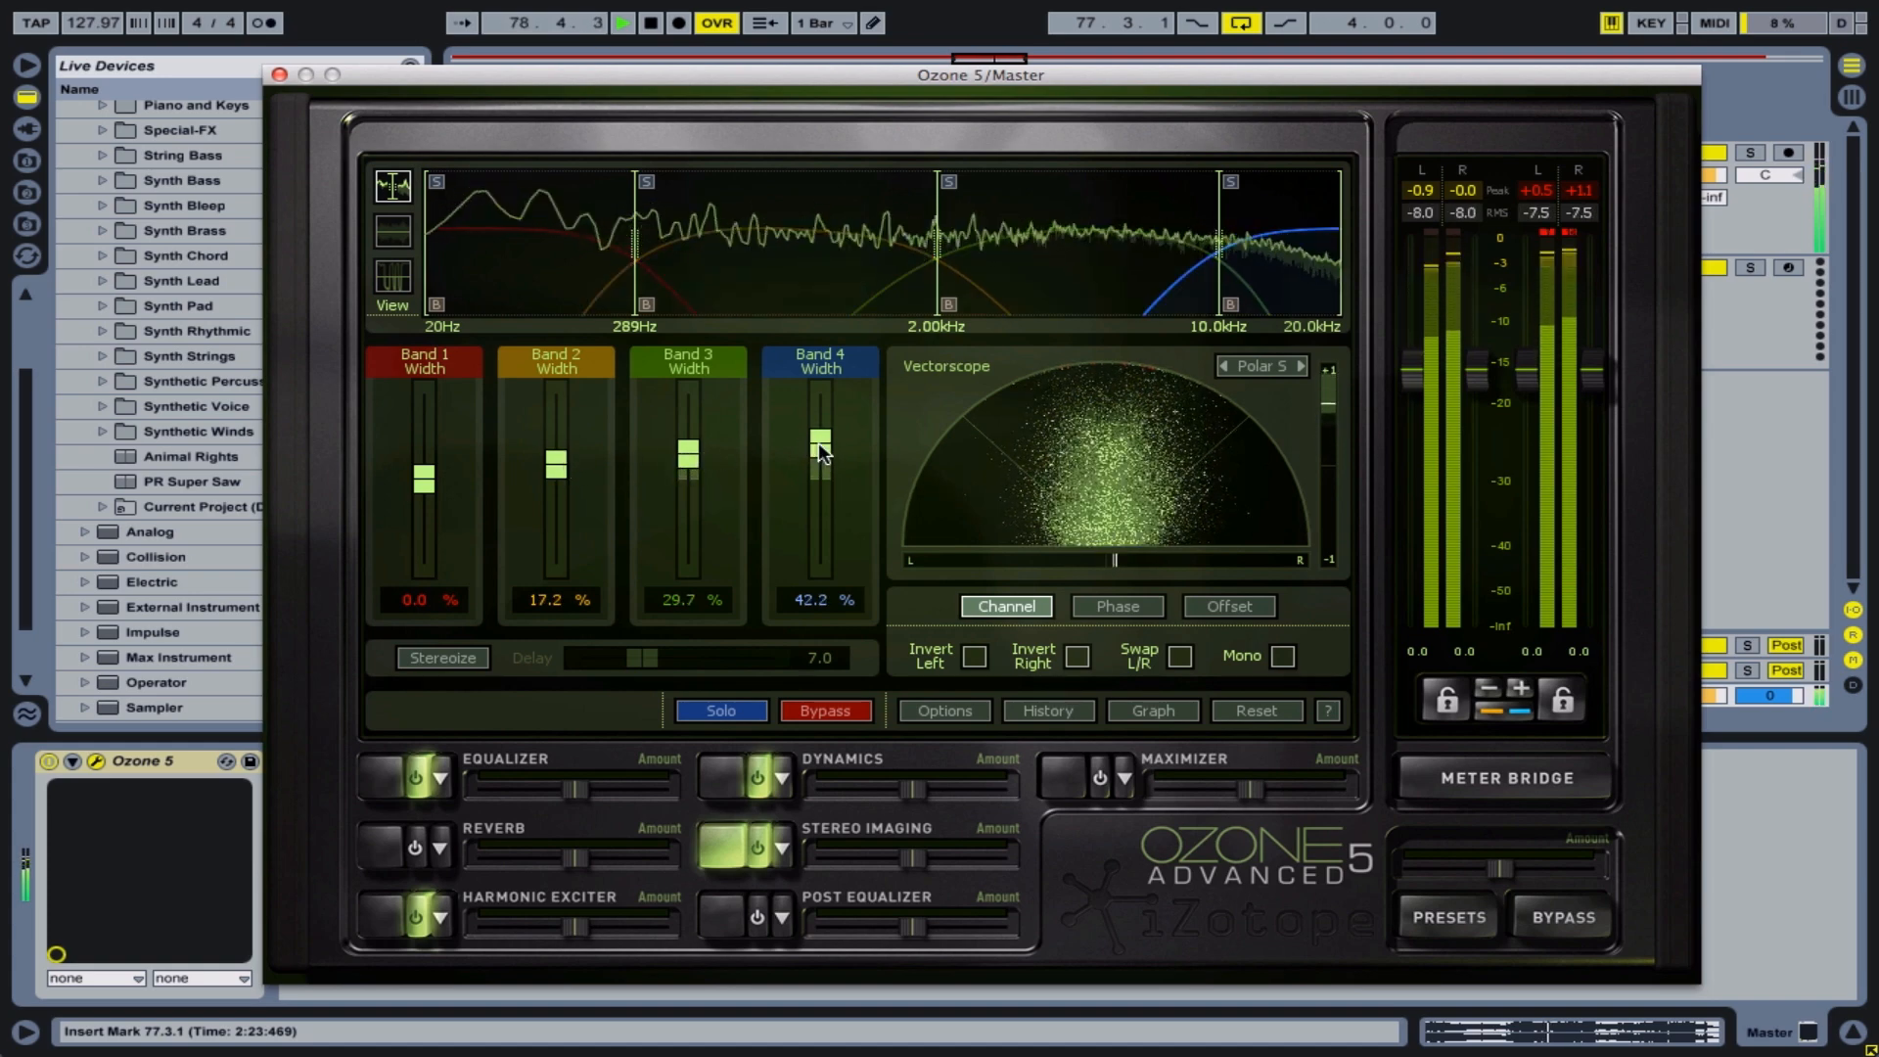
click(560, 455)
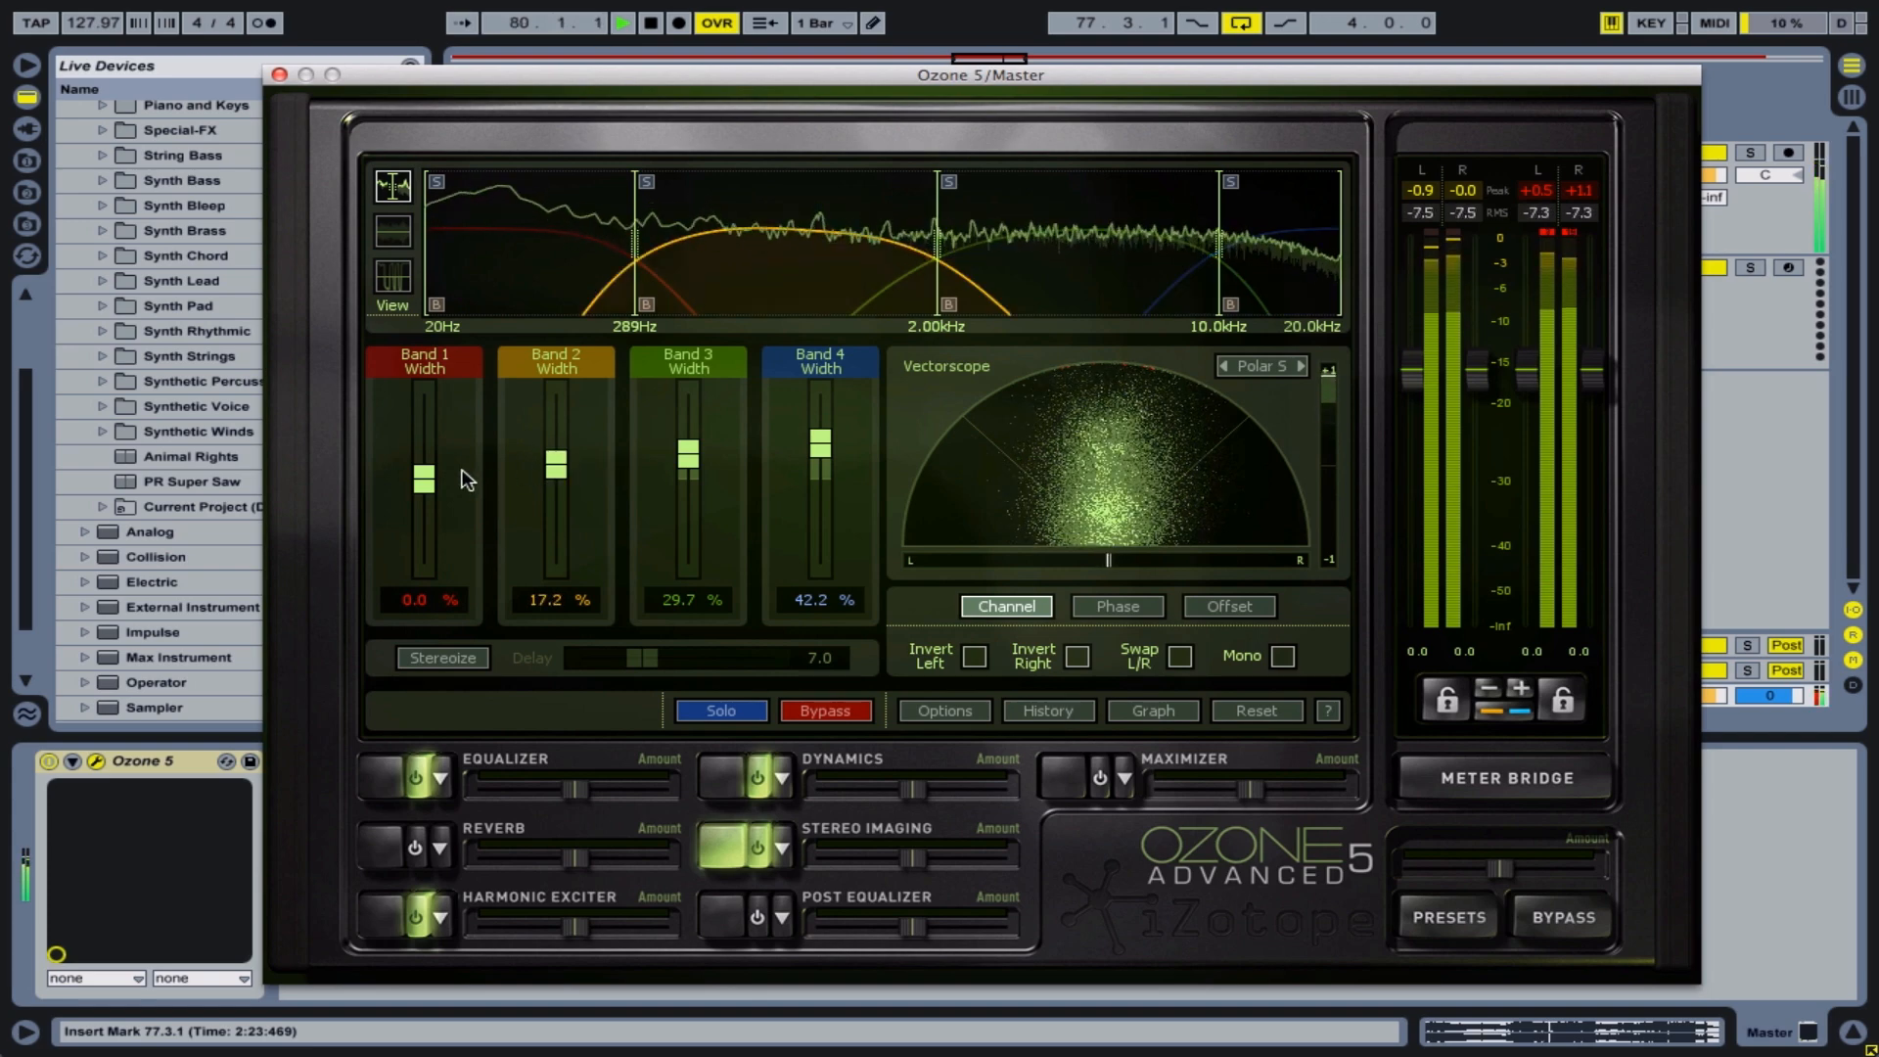
drag(425, 484, 427, 480)
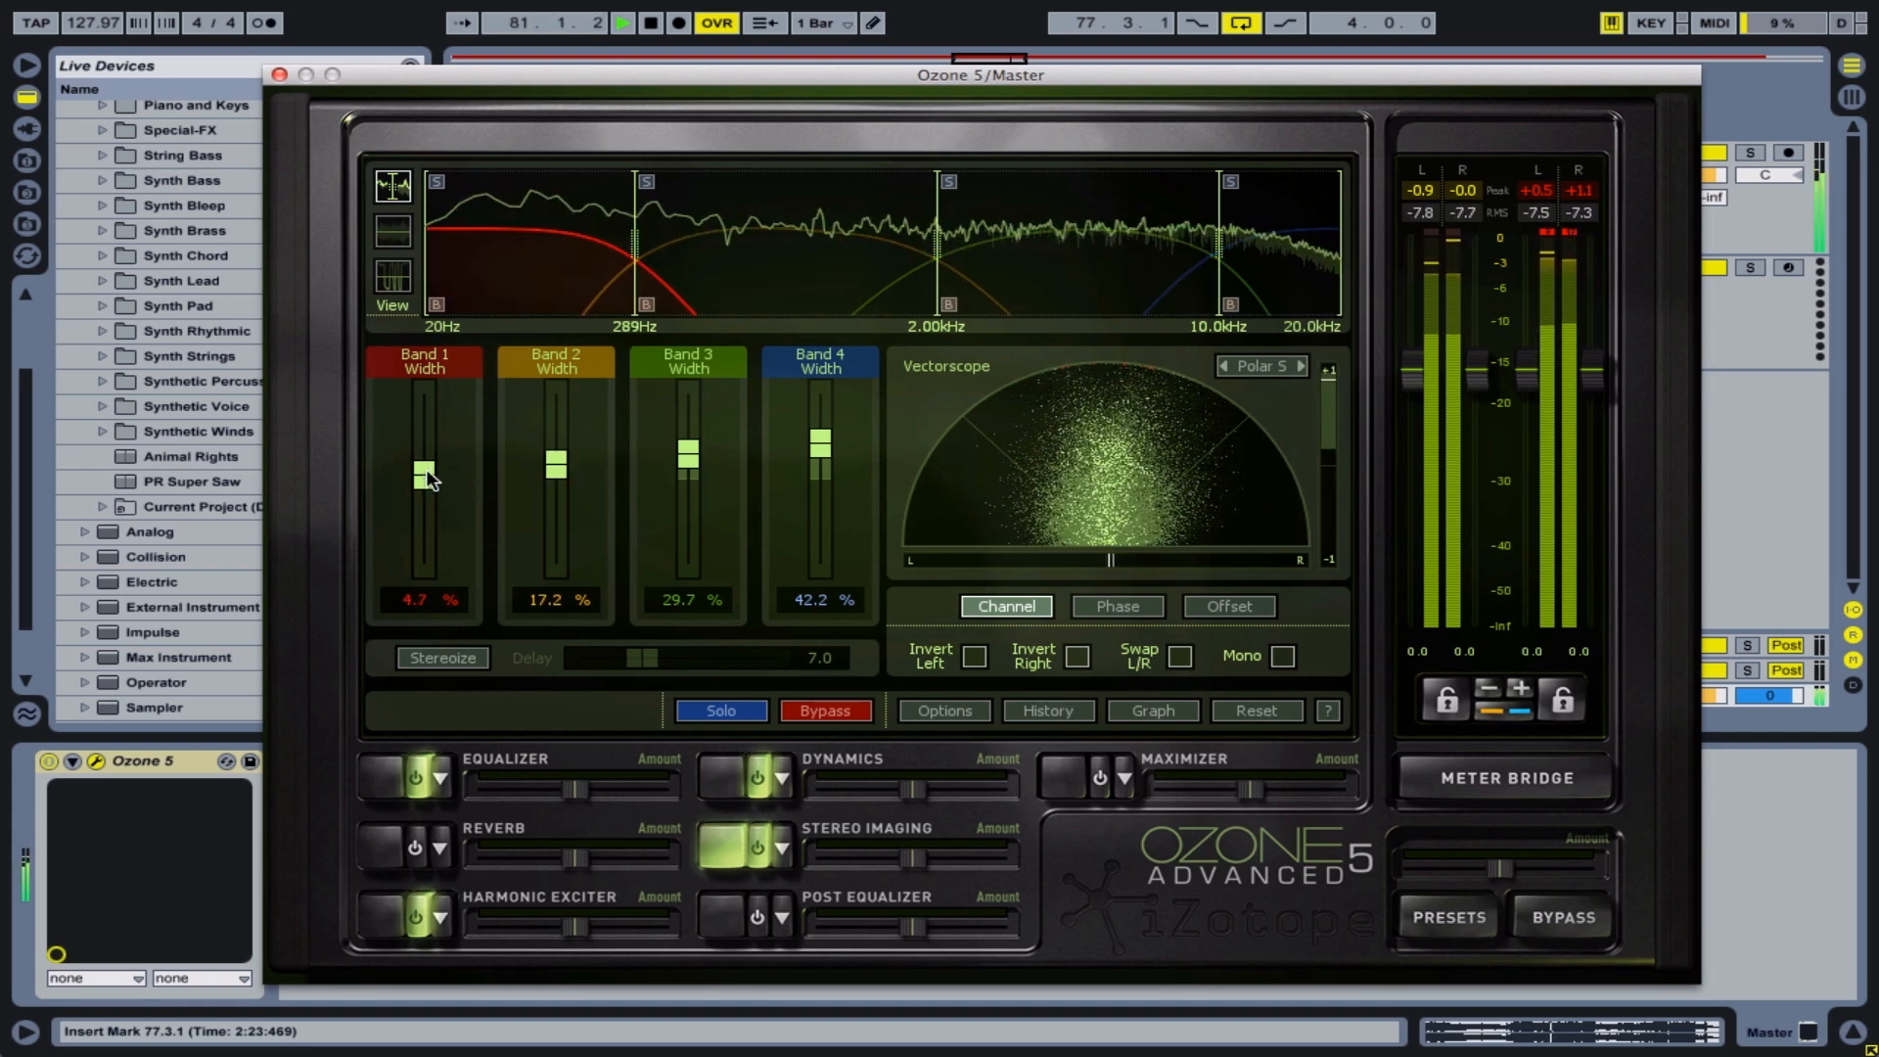
key(space)
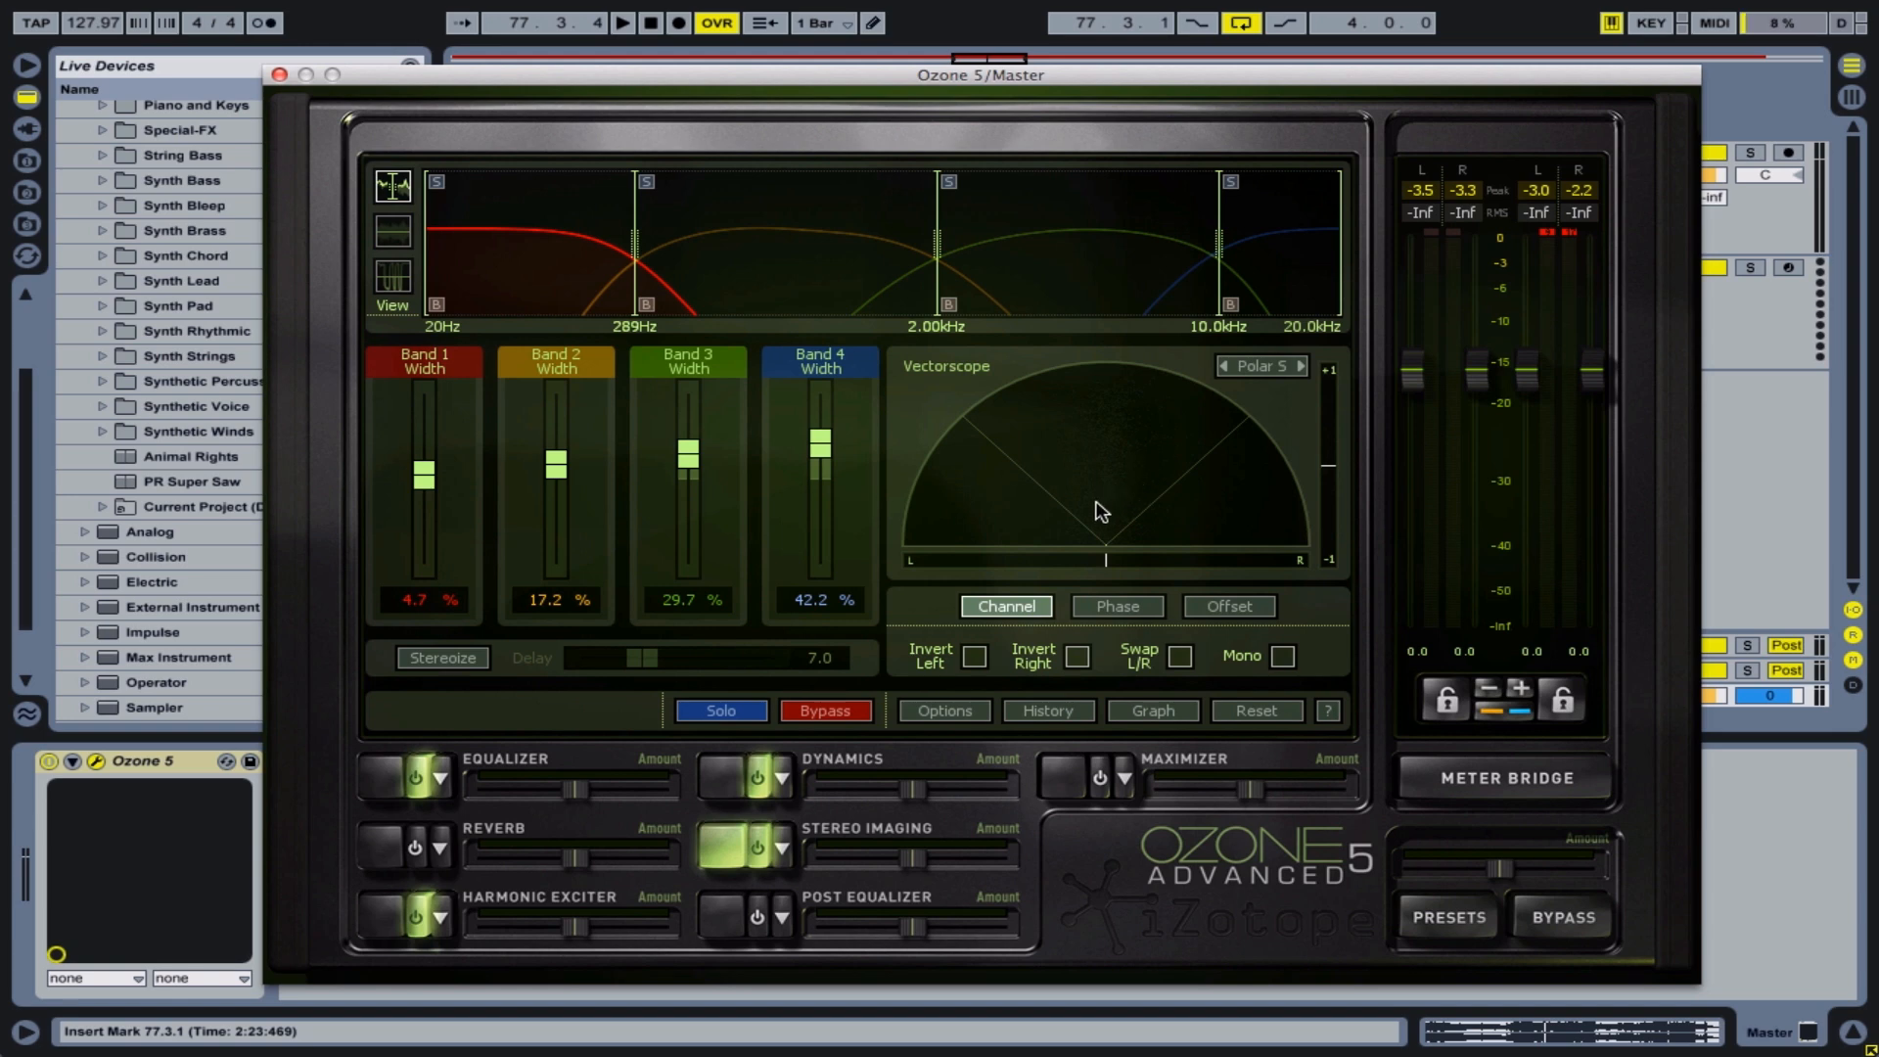
Play the loop with Stereo Imaging bypassed and active, leave it active, and check the stereo spread on the vectorscope
click(859, 709)
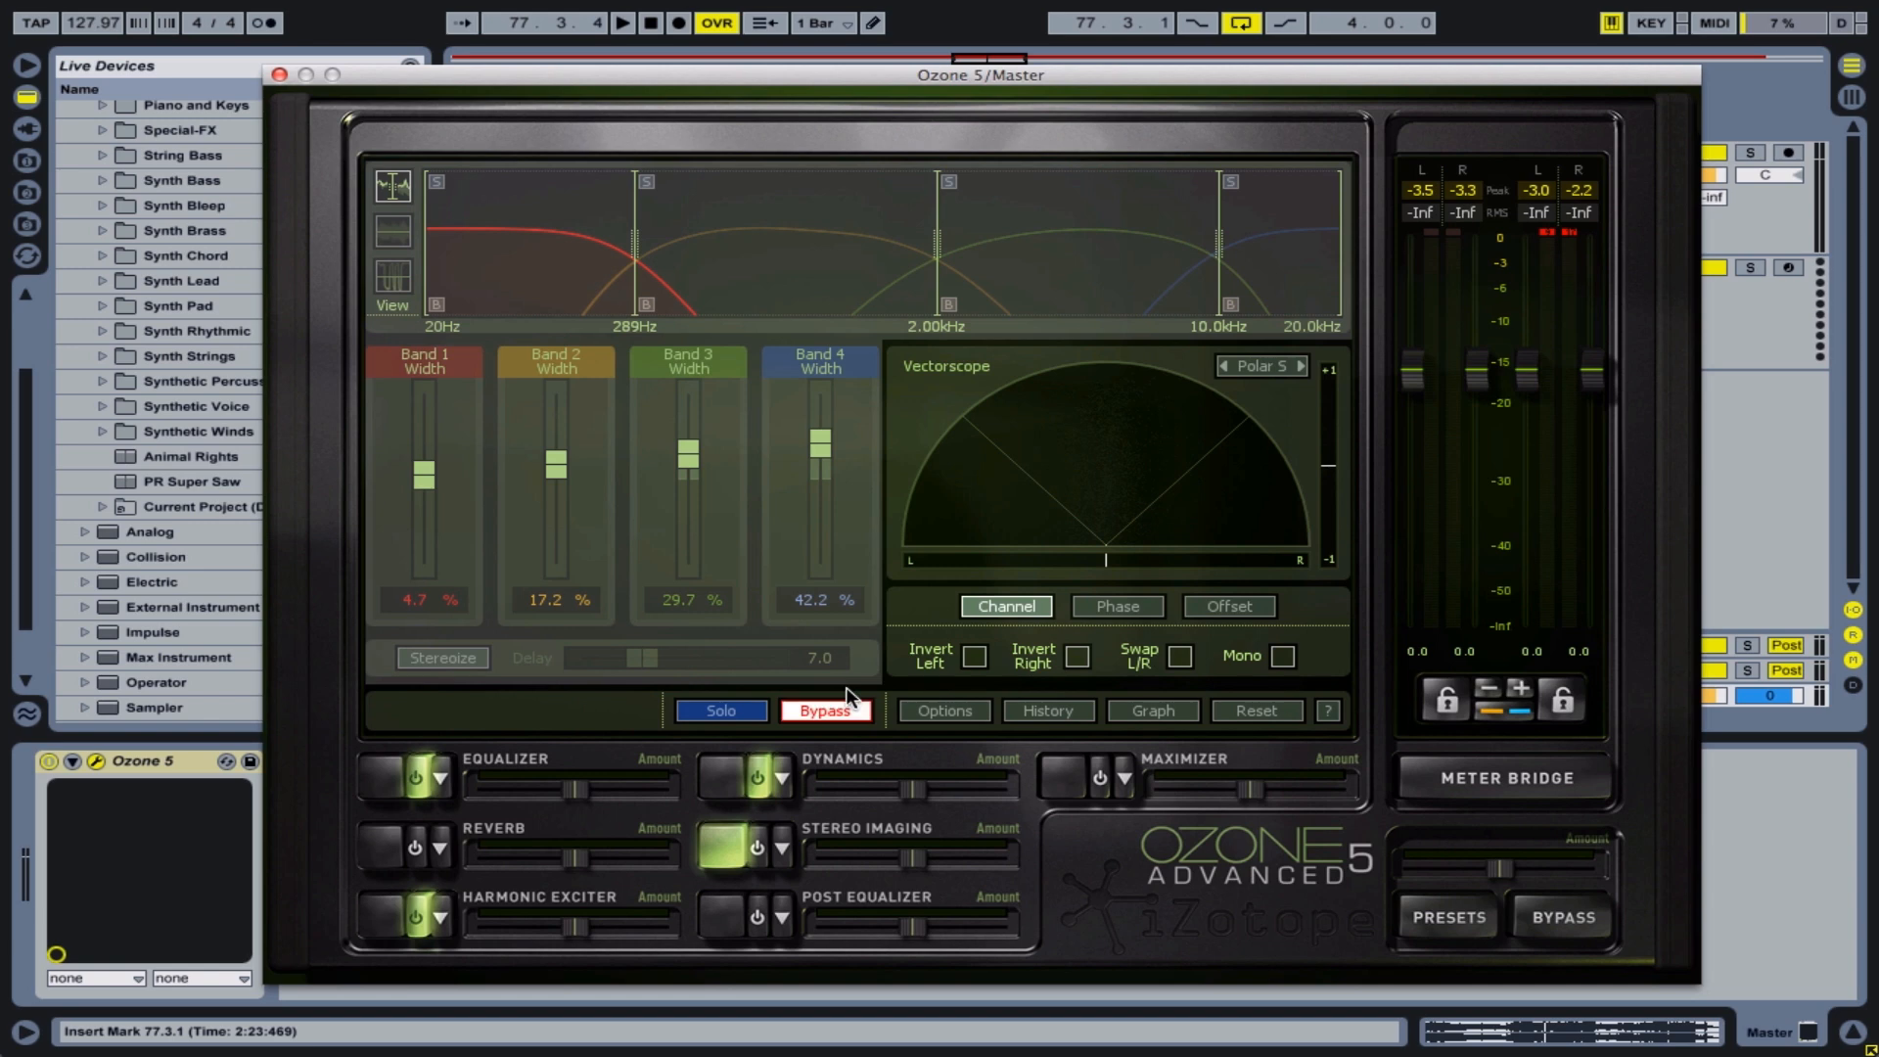
key(space)
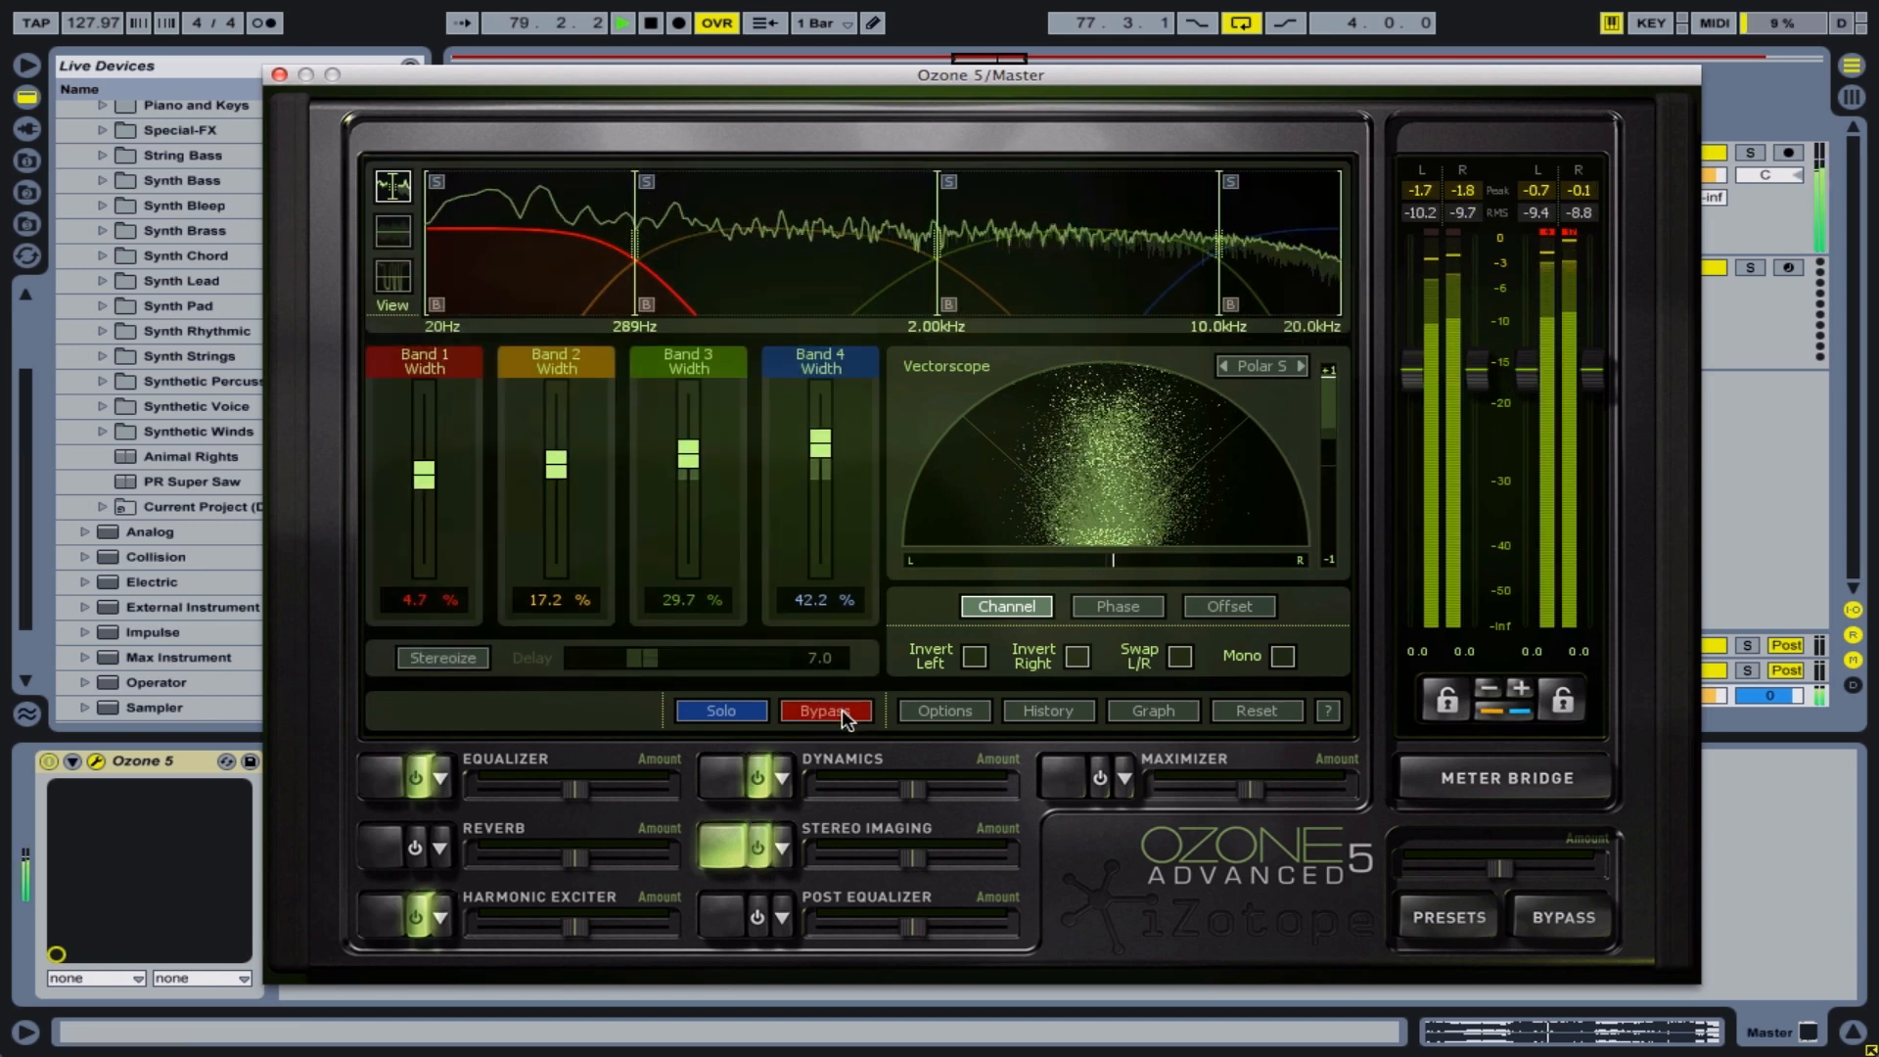
key(space)
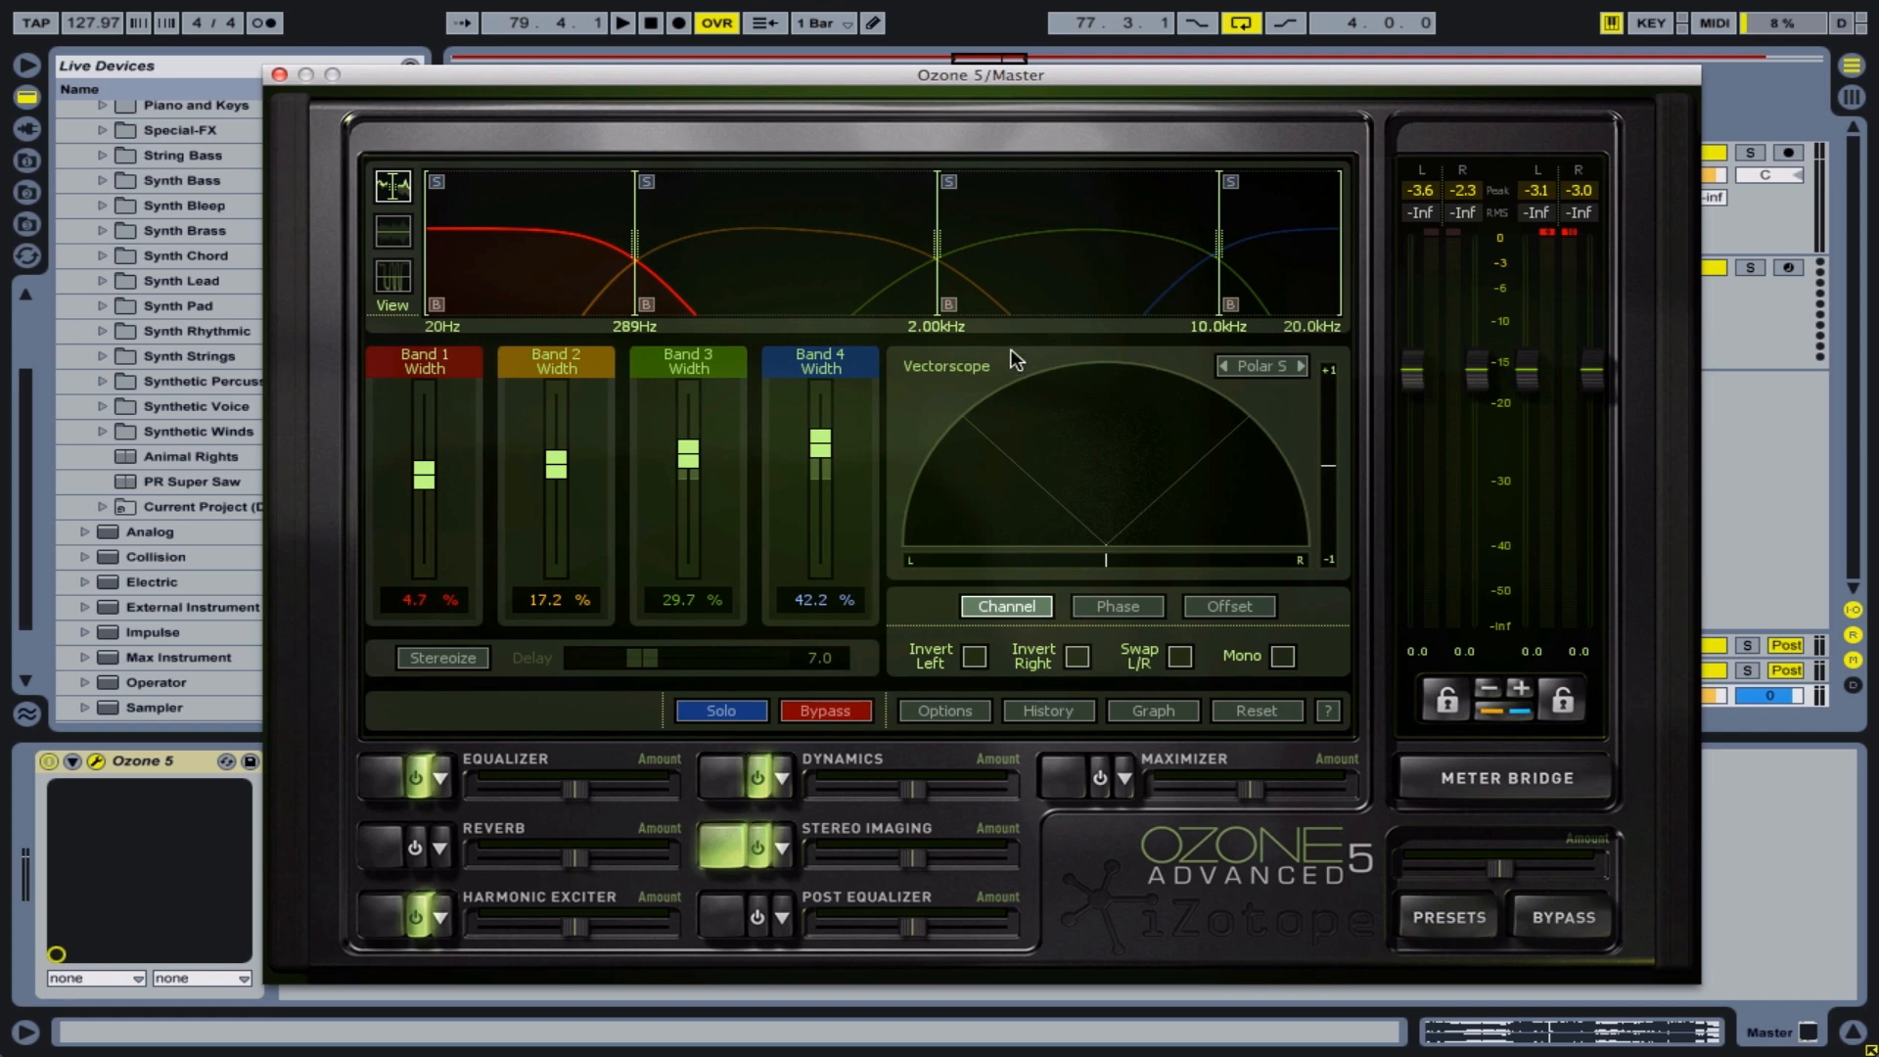
key(space)
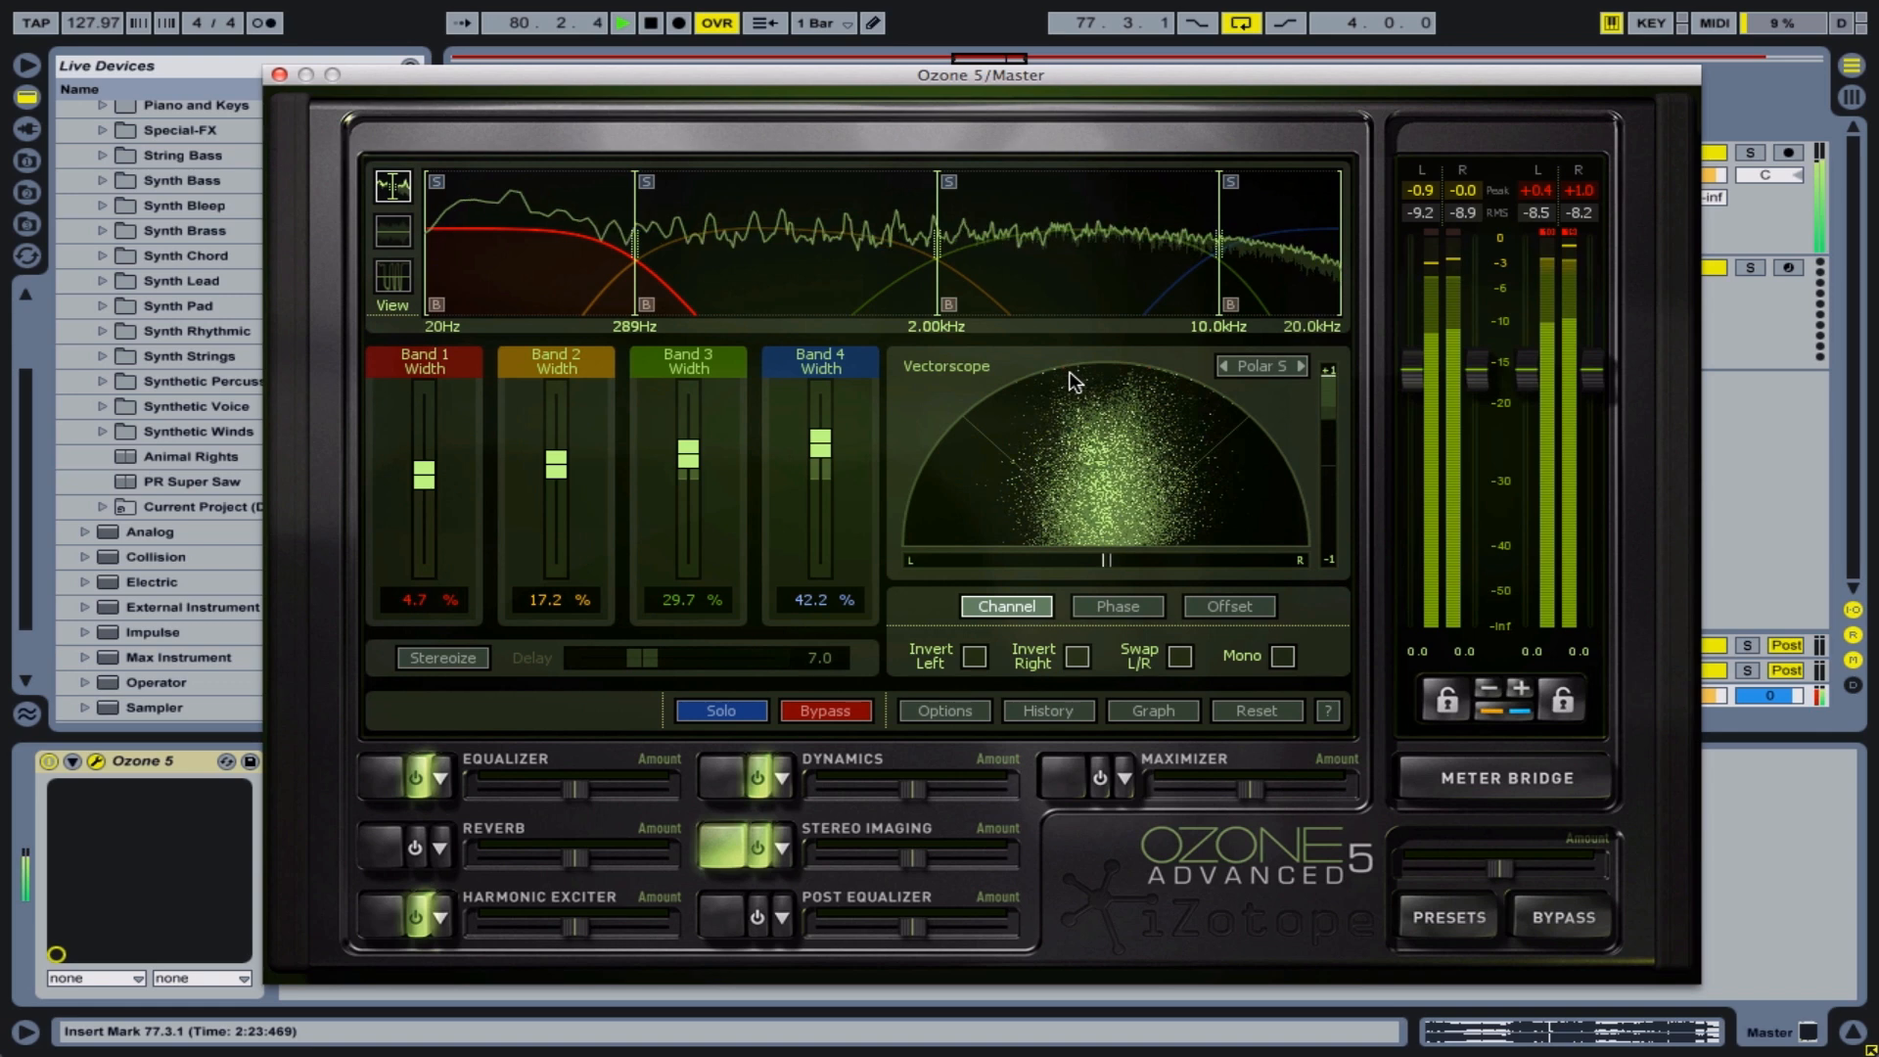
key(space)
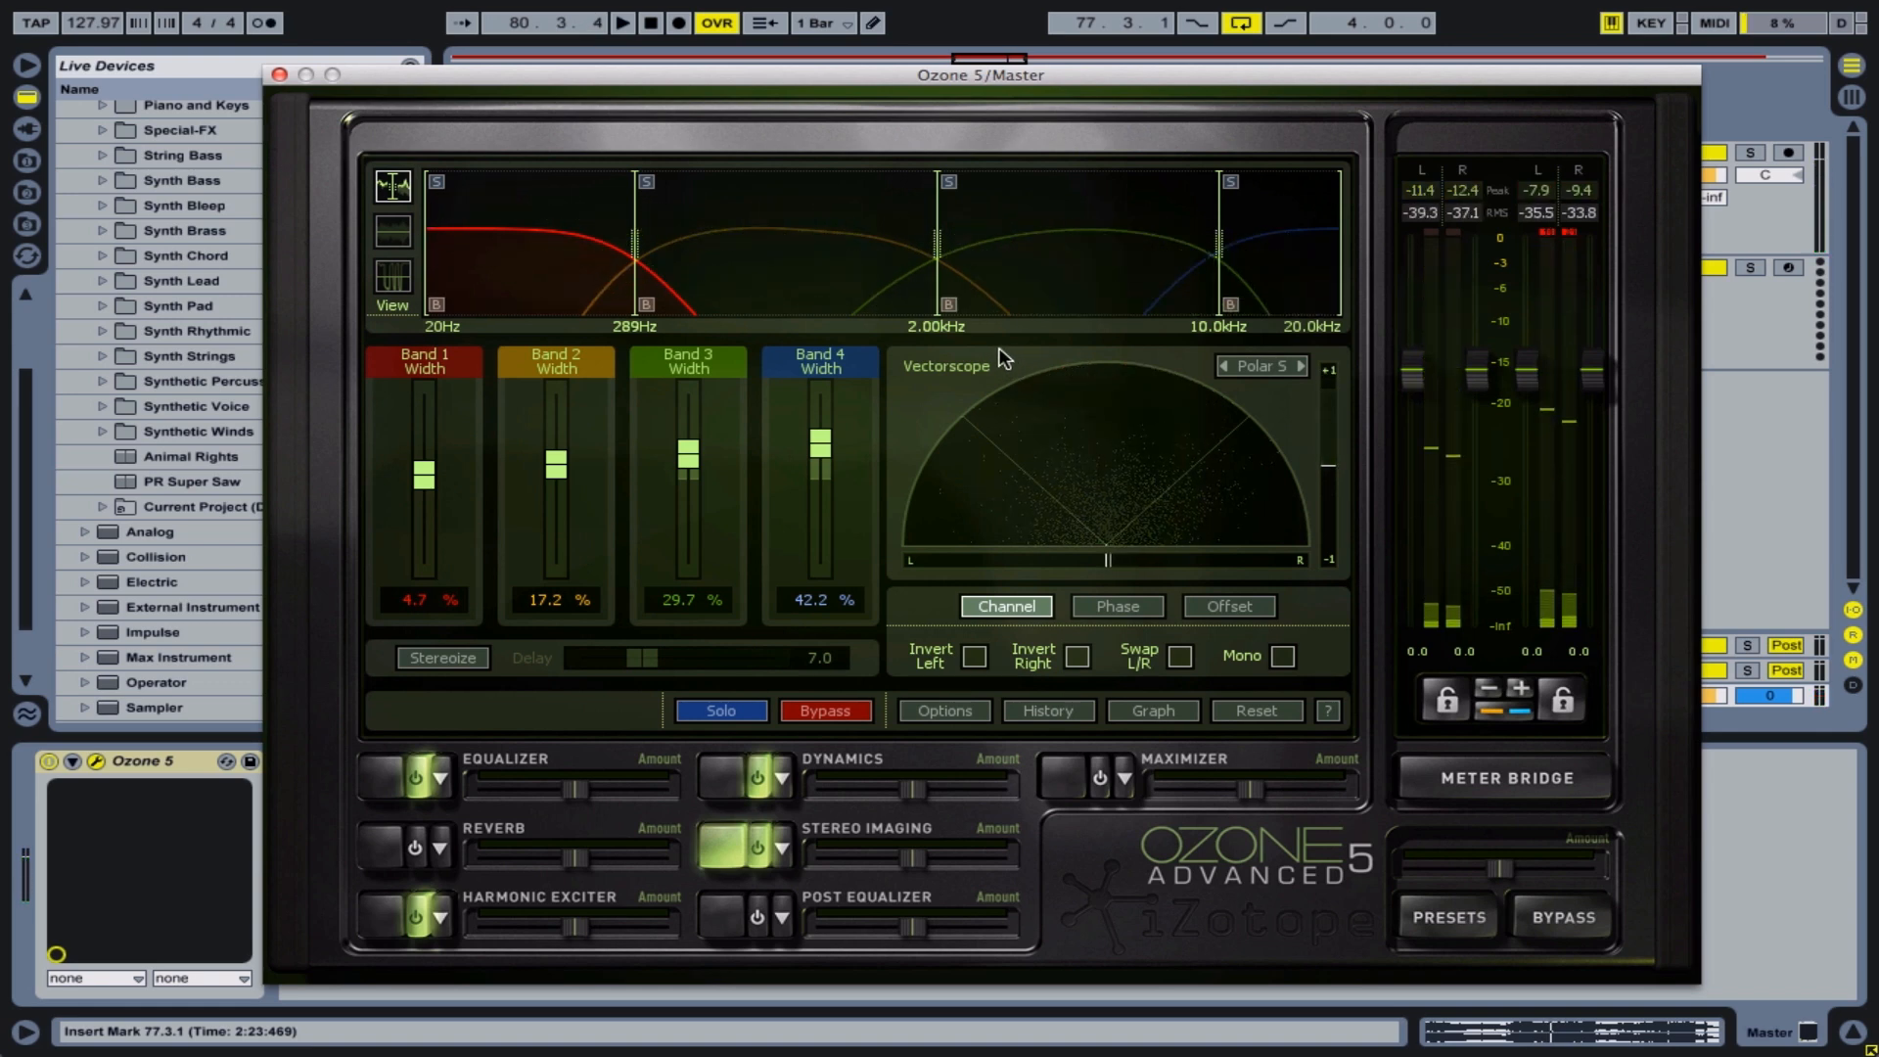
Move the plug-in window slightly higher and open the graph settings of the Stereo Imaging module
drag(635, 76, 638, 46)
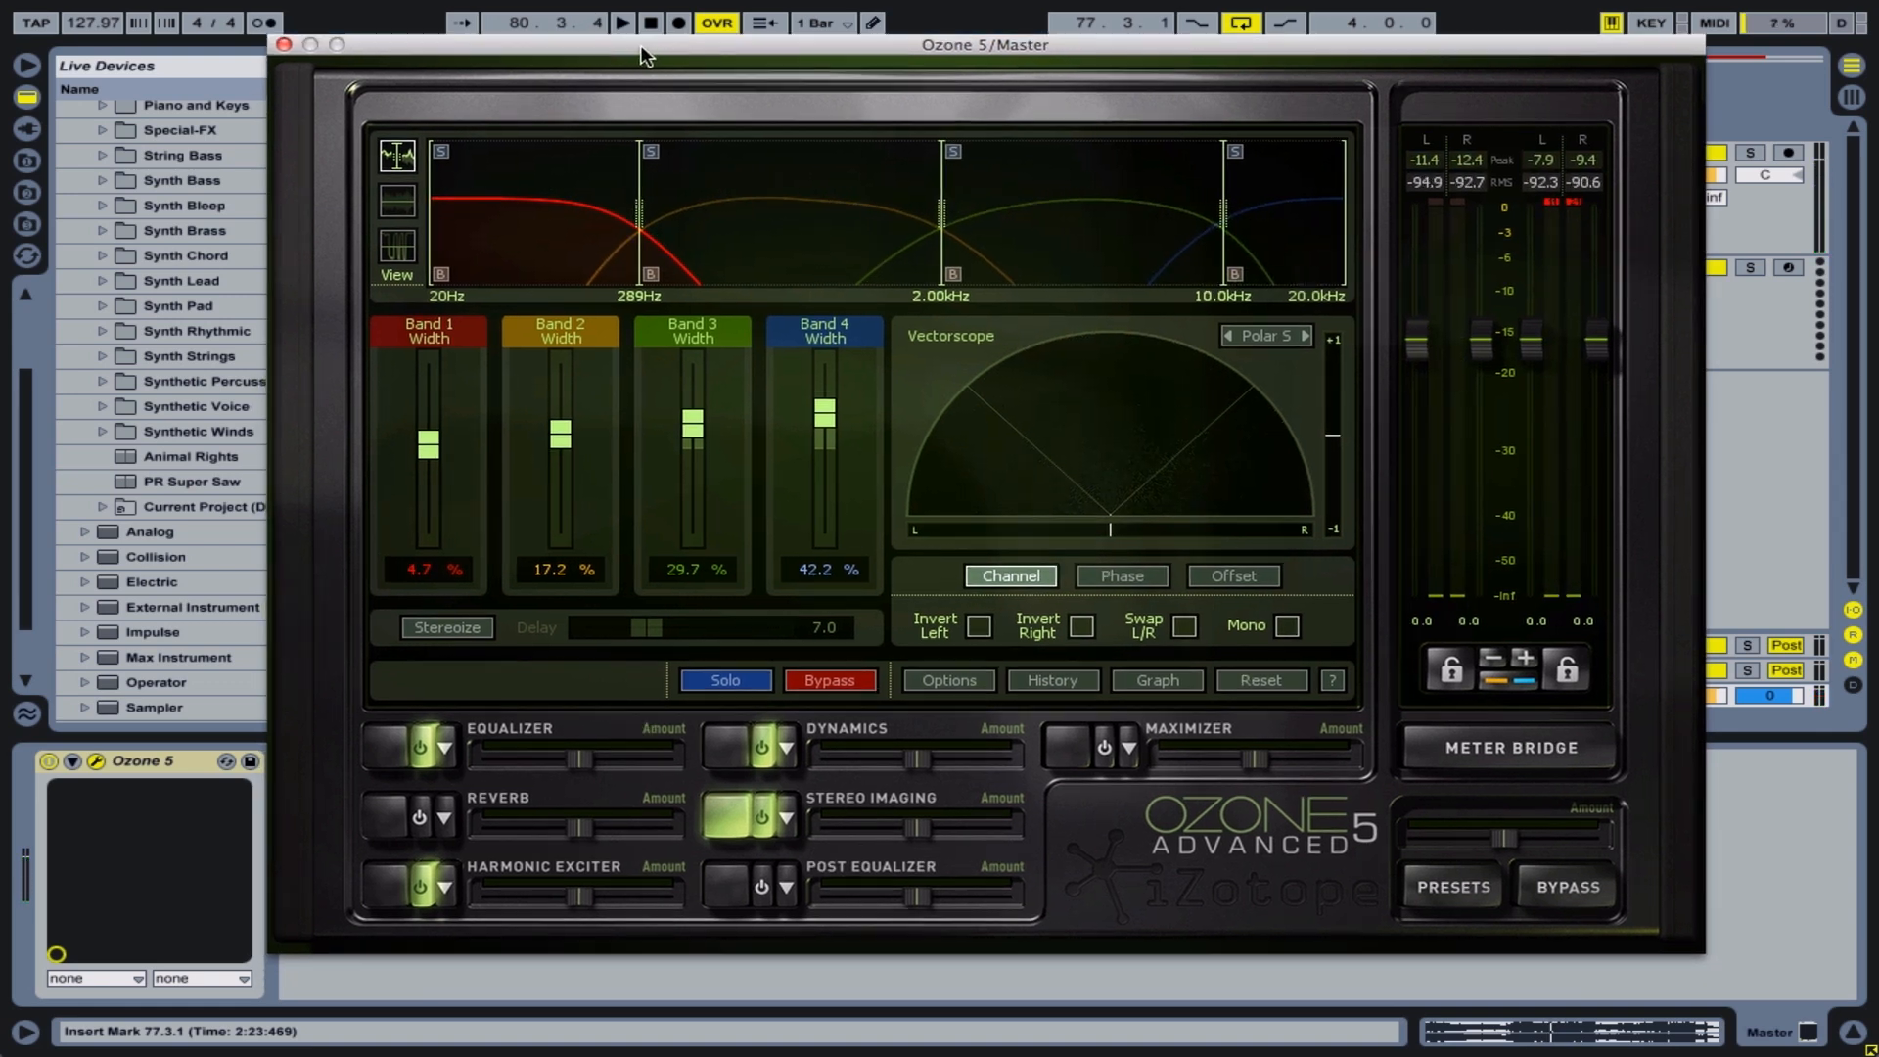
click(1194, 683)
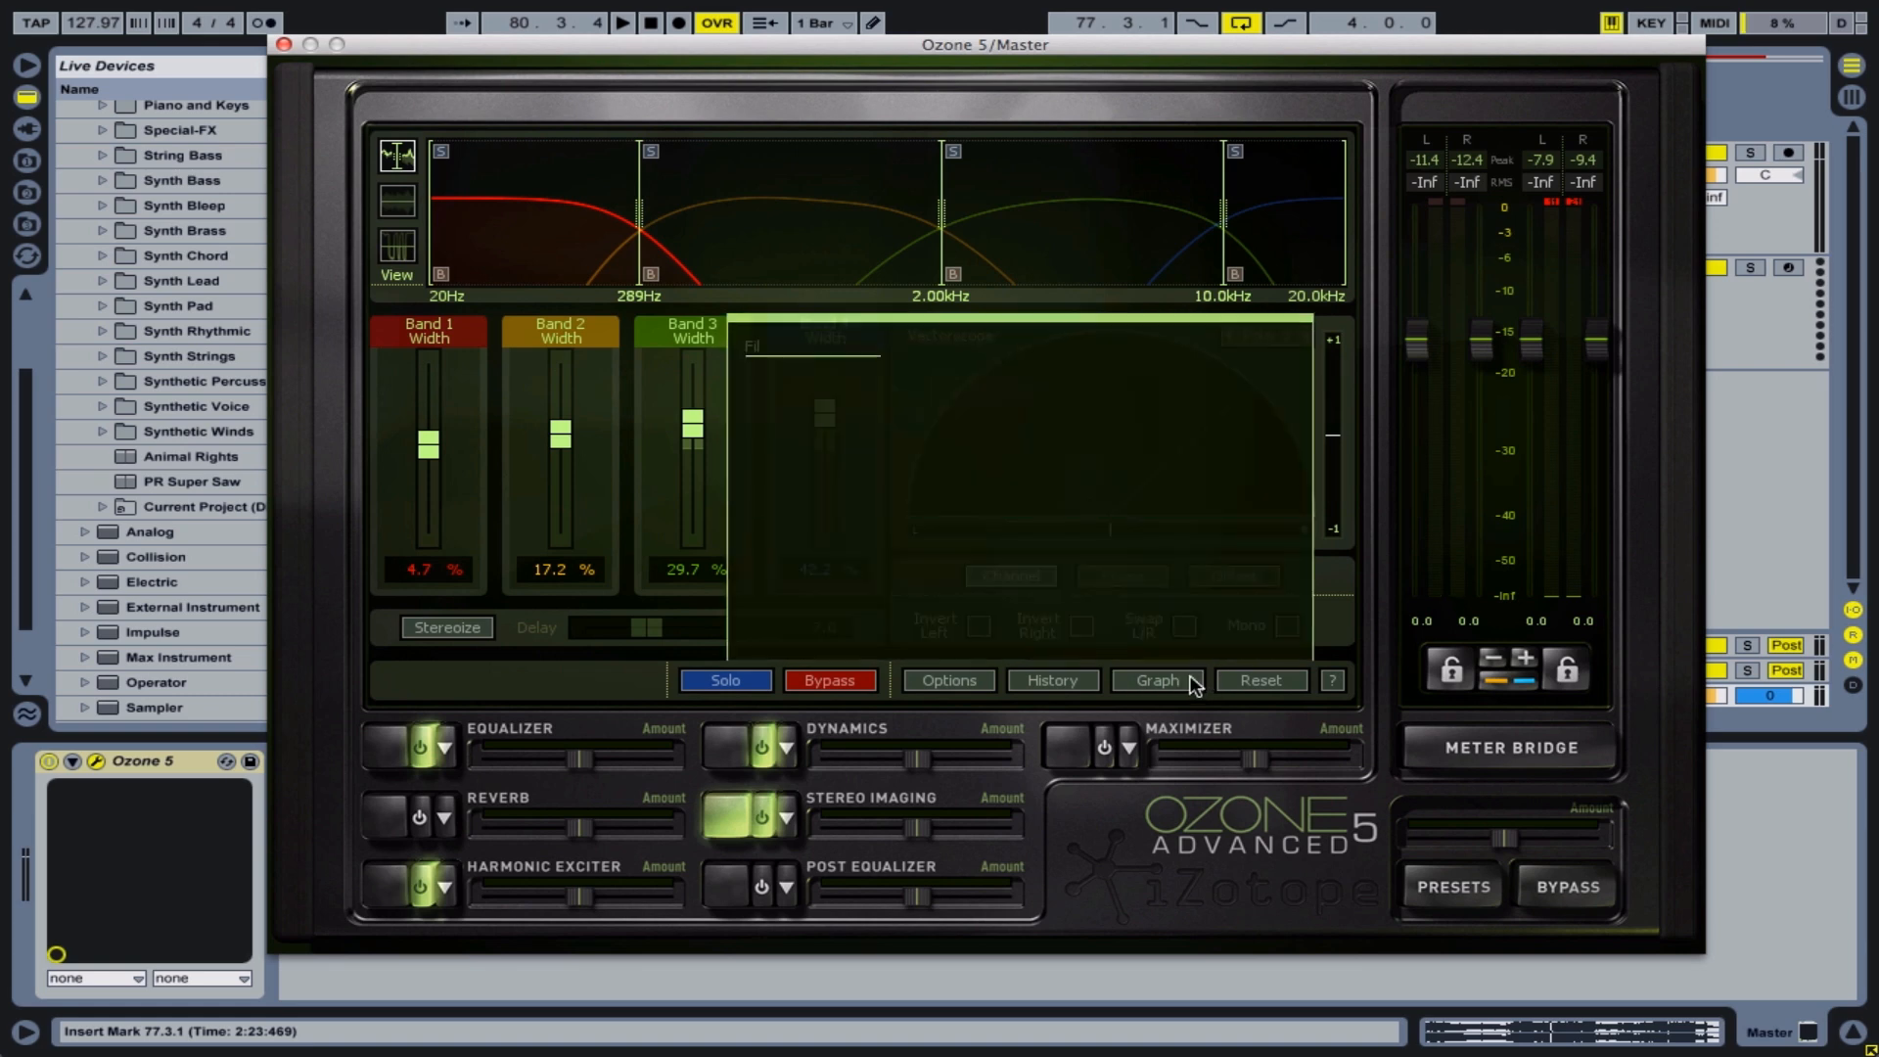